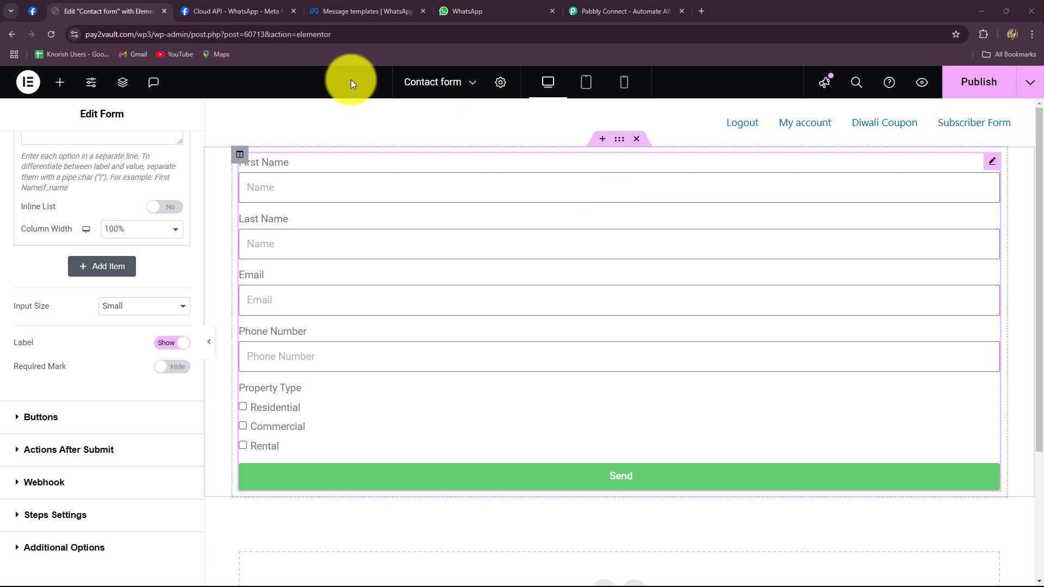
Review the Elementor contact form and the WhatsApp Manager message templates
{"action": "left_click", "coordinate": [471, 12]}
{"action": "left_click", "coordinate": [367, 11]}
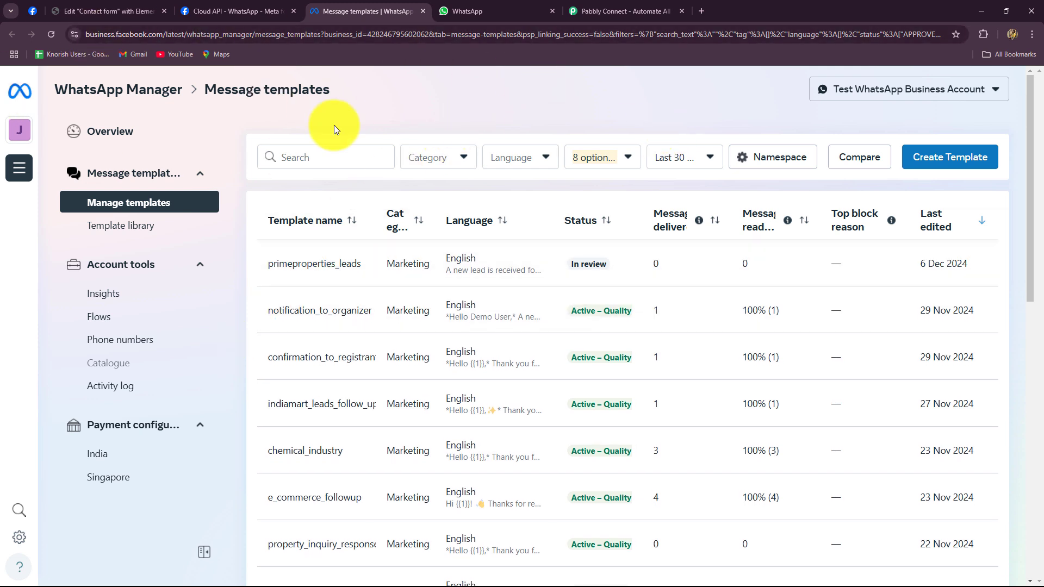
{"action": "left_click", "coordinate": [113, 18]}
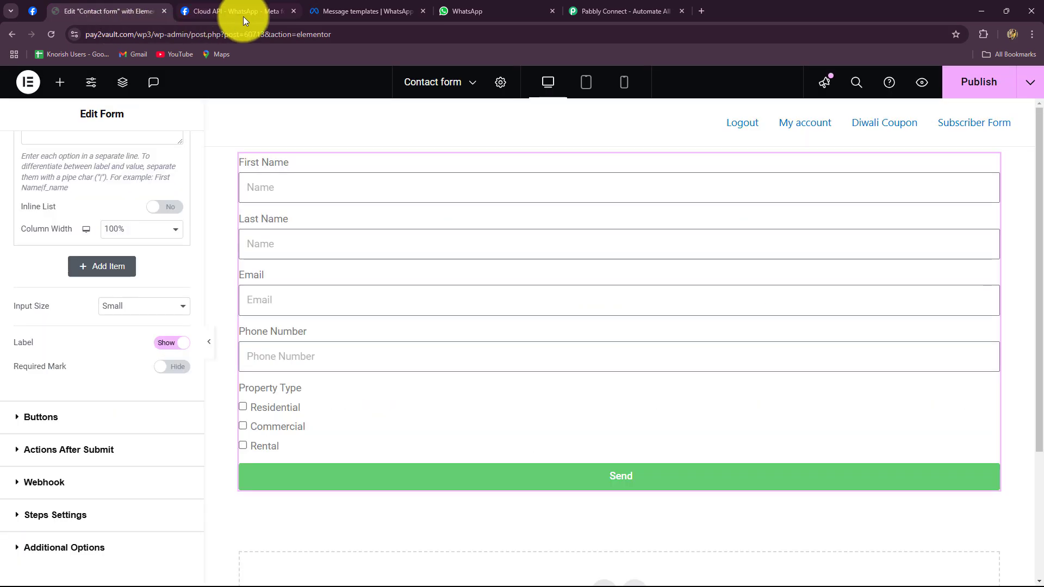
{"action": "left_click", "coordinate": [318, 18]}
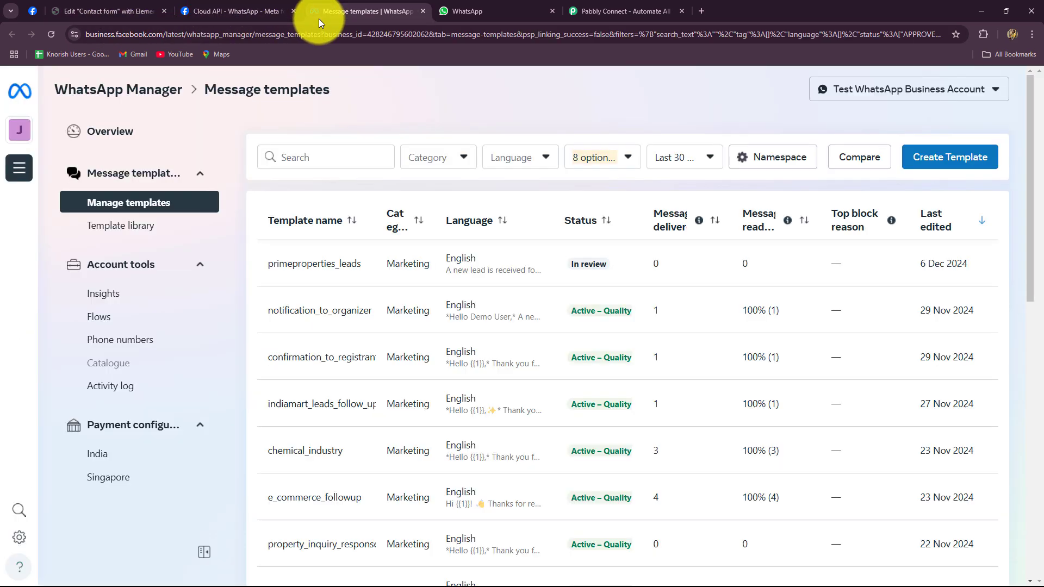
Switch to the Pabbly Connect website, dismiss the Cyber Monday offer and sign in to the account
{"action": "left_click", "coordinate": [596, 15]}
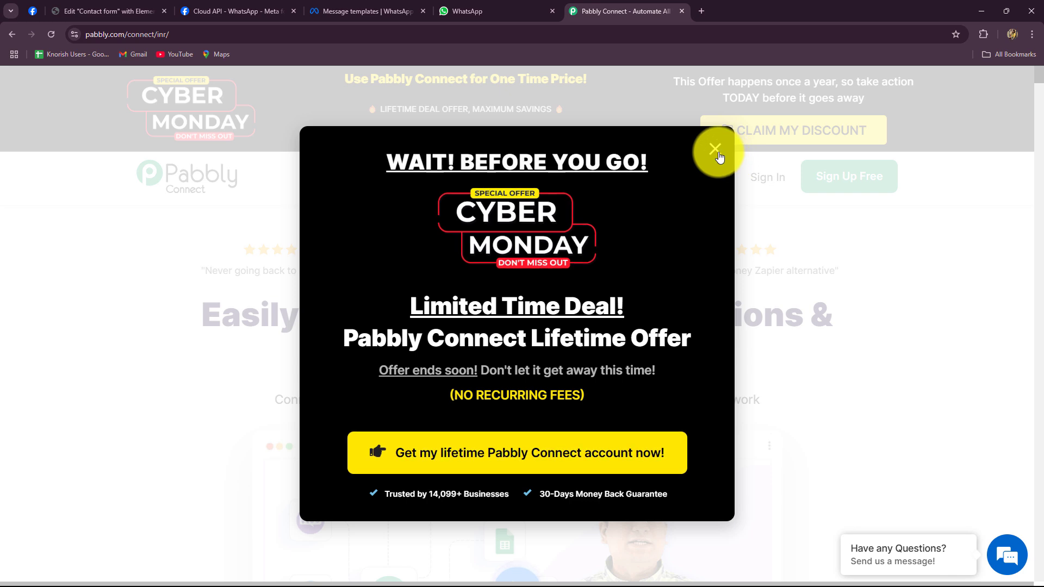
{"action": "left_click", "coordinate": [716, 150]}
{"action": "left_click", "coordinate": [180, 39]}
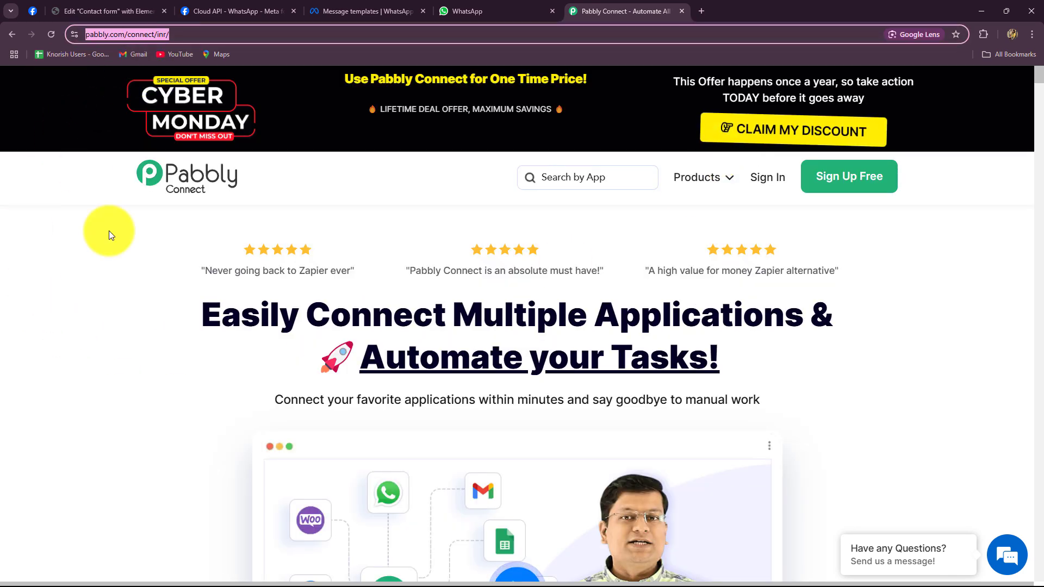
{"action": "left_click", "coordinate": [152, 310]}
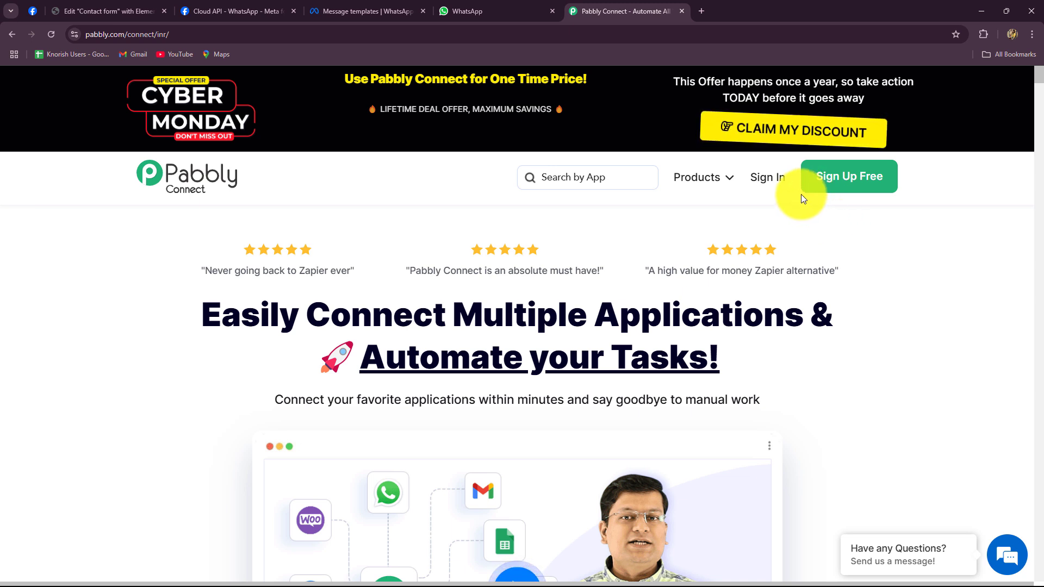
{"action": "left_click_drag", "start_coordinate": [196, 319], "coordinate": [823, 393]}
{"action": "left_click", "coordinate": [823, 394]}
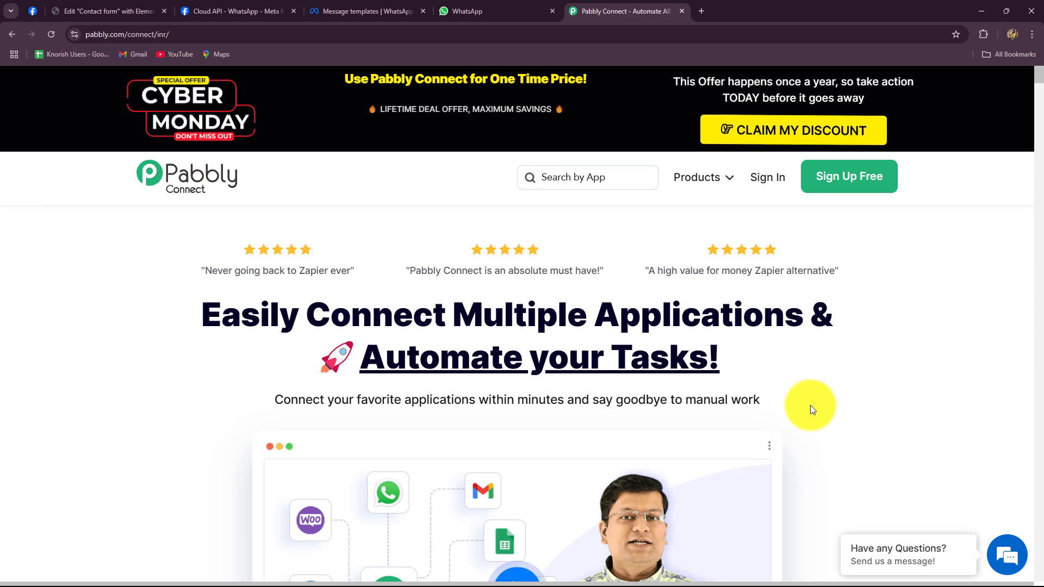
{"action": "left_click", "coordinate": [765, 181]}
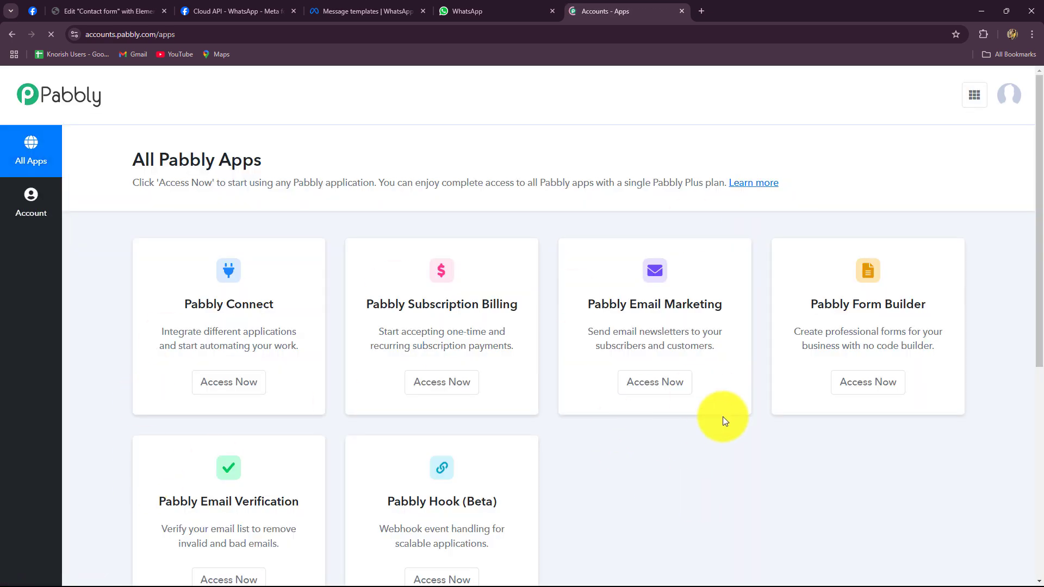
Access the Pabbly Connect application from the All Pabbly Apps page
{"action": "scroll", "coordinate": [723, 417], "scroll_direction": "down", "scroll_amount": 3}
{"action": "scroll", "coordinate": [722, 416], "scroll_direction": "up", "scroll_amount": 2}
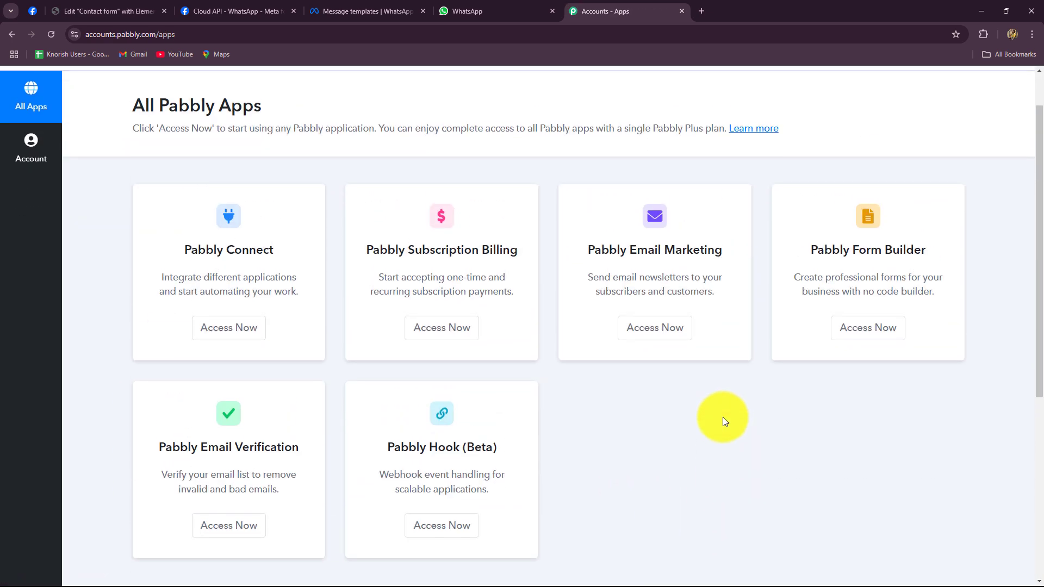
{"action": "left_click_drag", "start_coordinate": [185, 248], "coordinate": [300, 277]}
{"action": "left_click", "coordinate": [258, 329]}
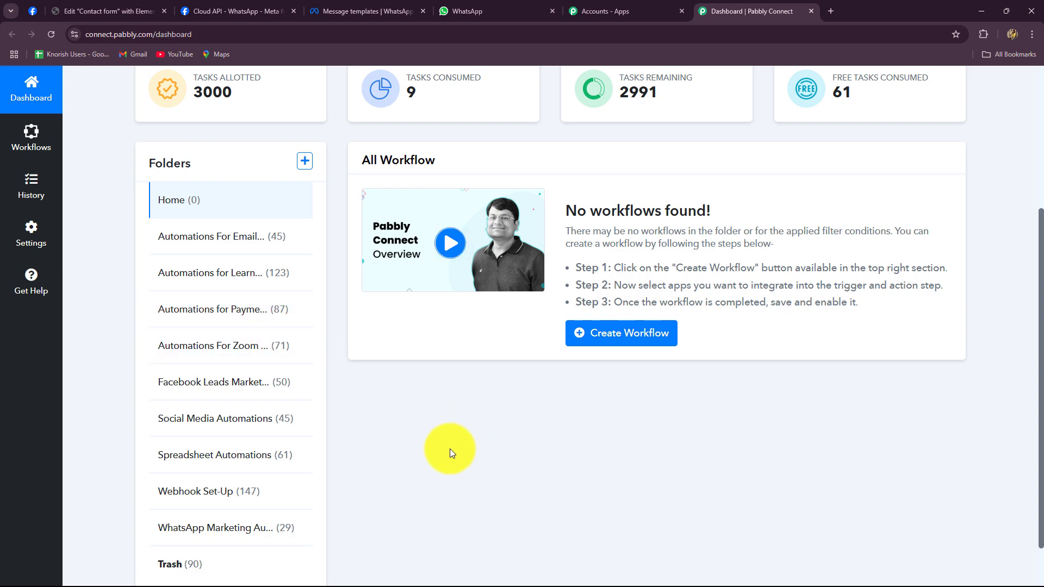
Start a new workflow named "Send & Get WhatsApp Message on Elementor Form Submission"
{"action": "scroll", "coordinate": [439, 453], "scroll_direction": "down", "scroll_amount": 1}
{"action": "scroll", "coordinate": [440, 458], "scroll_direction": "up", "scroll_amount": 2}
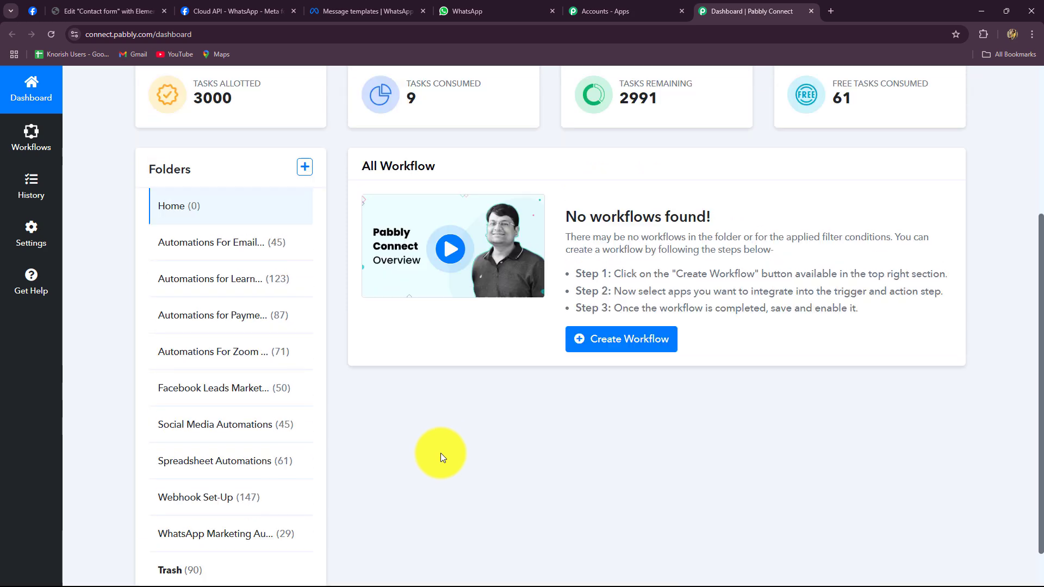
{"action": "scroll", "coordinate": [440, 457], "scroll_direction": "down", "scroll_amount": 2}
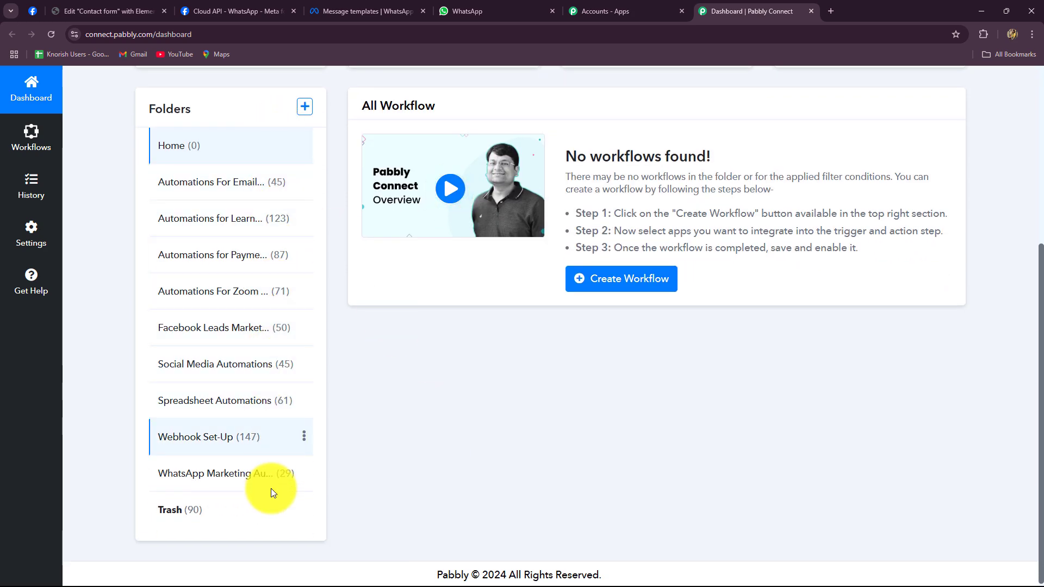
{"action": "scroll", "coordinate": [526, 454], "scroll_direction": "up", "scroll_amount": 4}
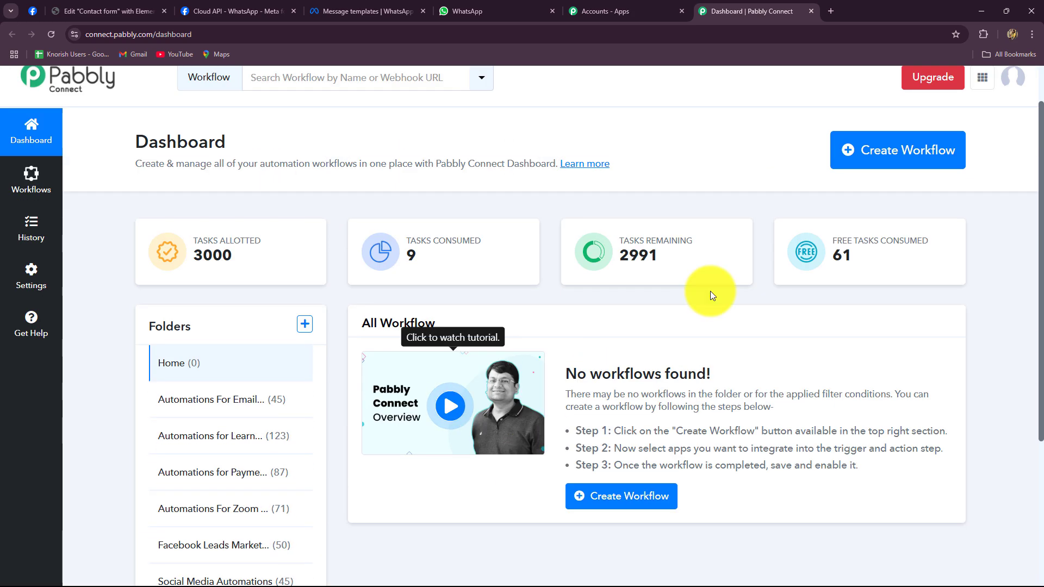
{"action": "left_click", "coordinate": [866, 160]}
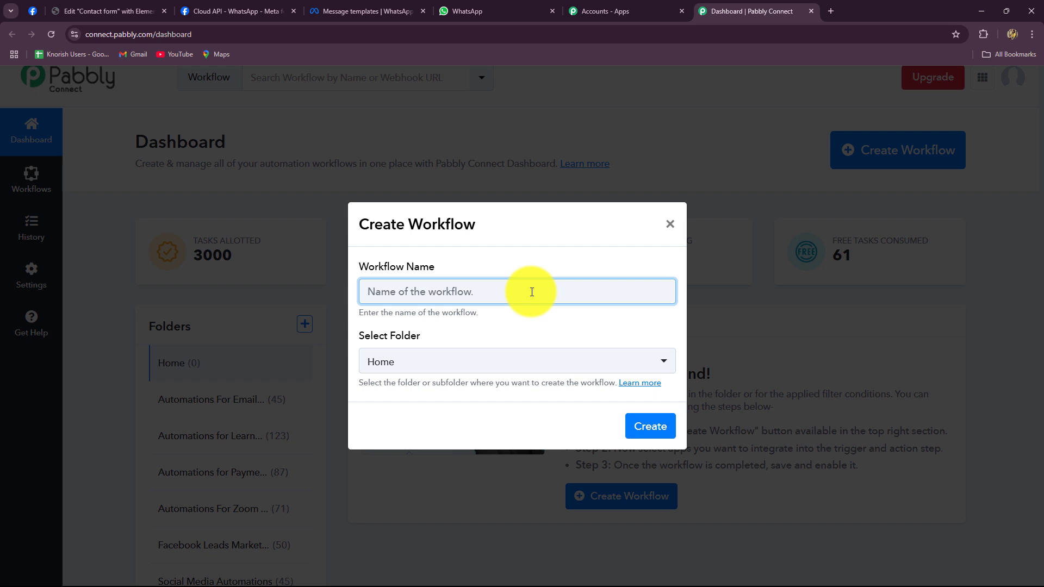
{"action": "type", "text": "Send & Get WhatsApp Message on Elementor Form Submission"}
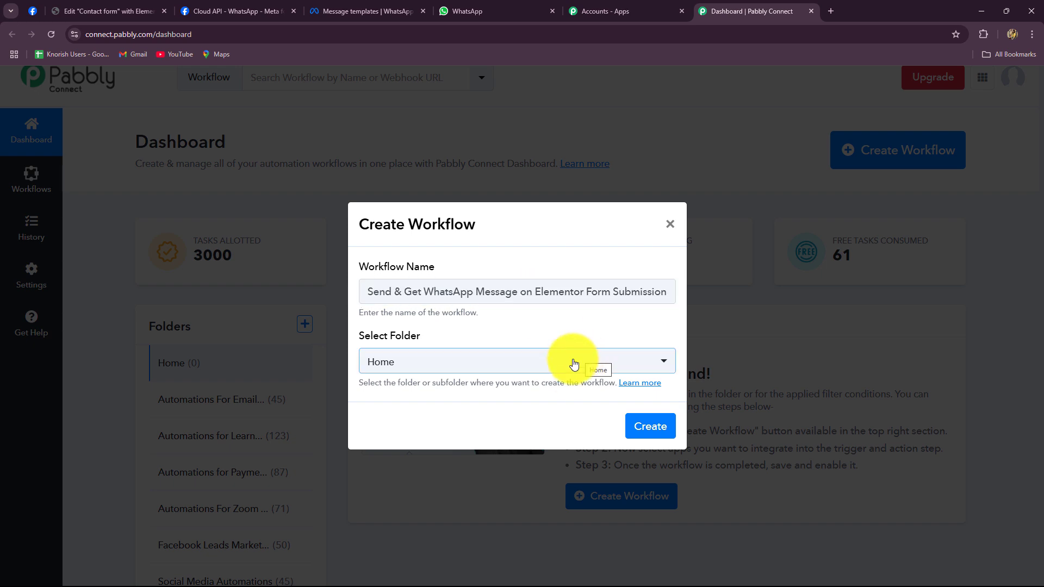
Assign the new workflow to the WhatsApp Marketing Automations folder and create it
{"action": "left_click", "coordinate": [555, 373]}
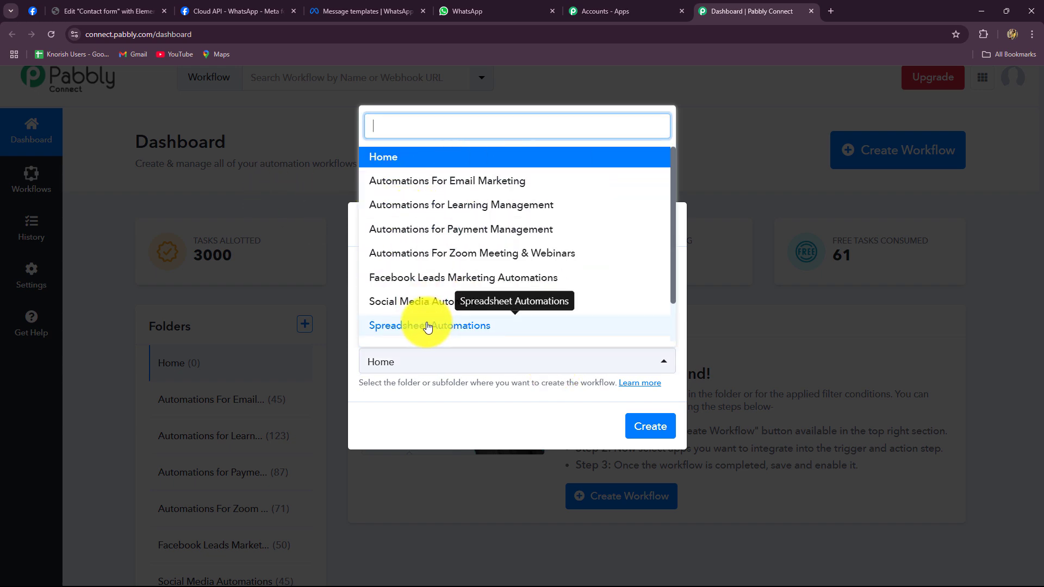
{"action": "scroll", "coordinate": [428, 326], "scroll_direction": "down", "scroll_amount": 2}
{"action": "scroll", "coordinate": [425, 321], "scroll_direction": "up", "scroll_amount": 2}
{"action": "scroll", "coordinate": [422, 314], "scroll_direction": "down", "scroll_amount": 2}
{"action": "left_click", "coordinate": [421, 325]}
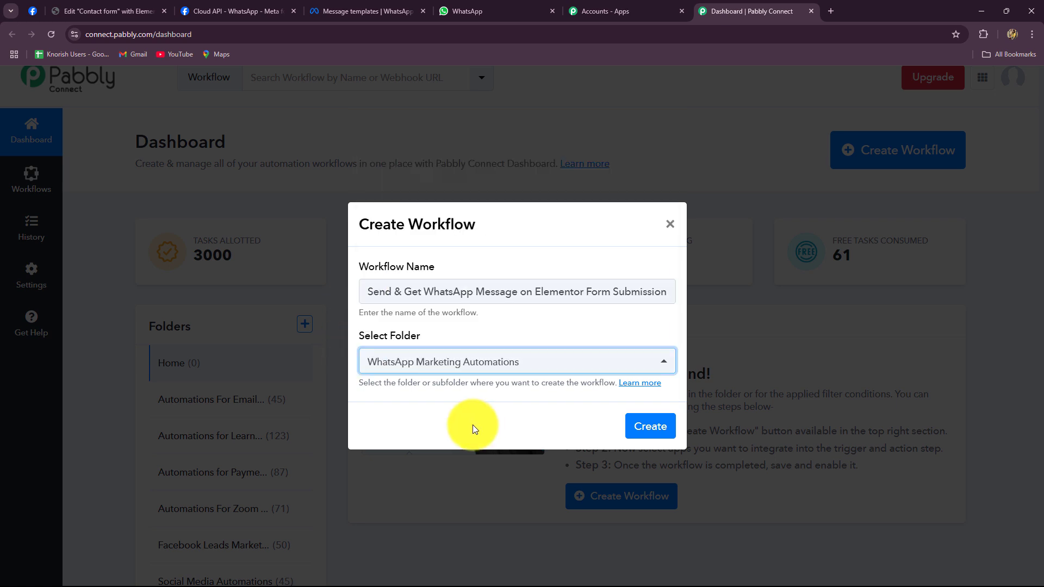
{"action": "left_click", "coordinate": [640, 426]}
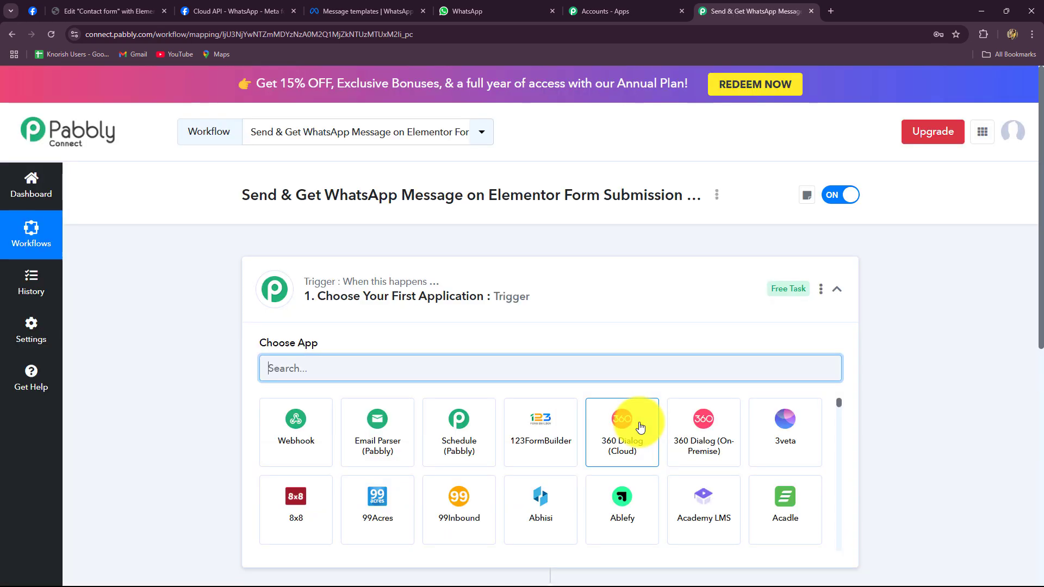
Collapse the trigger step to view the workflow's trigger and action outline, and look at the Elementor contact form
{"action": "left_click", "coordinate": [824, 289]}
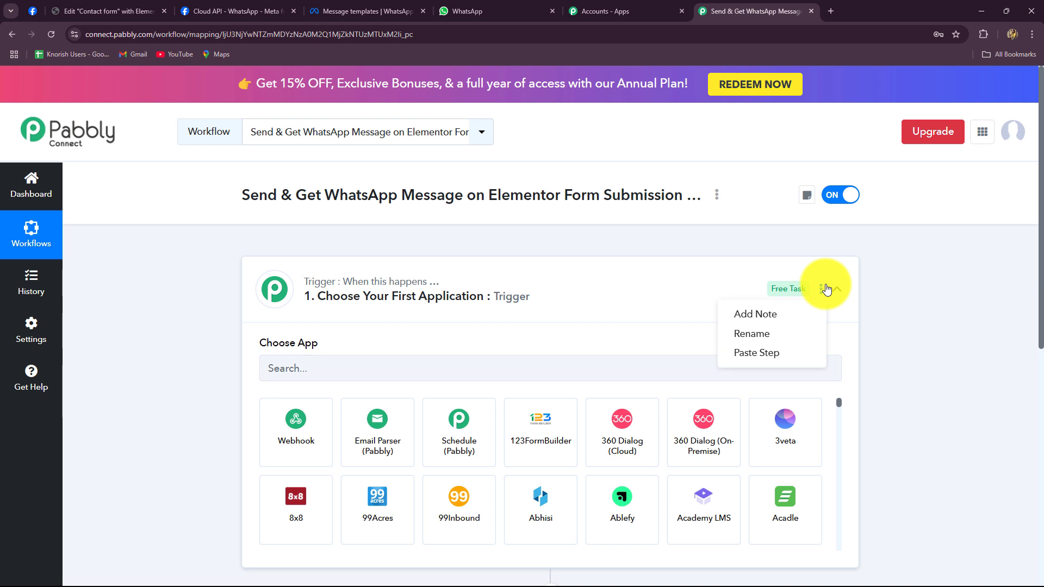
{"action": "left_click", "coordinate": [838, 290]}
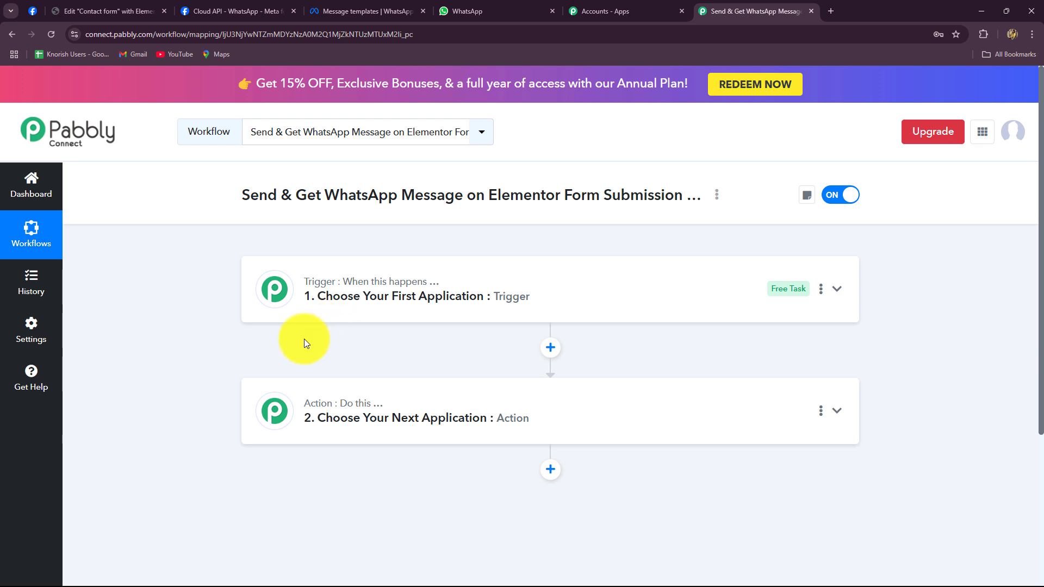
{"action": "left_click", "coordinate": [138, 12]}
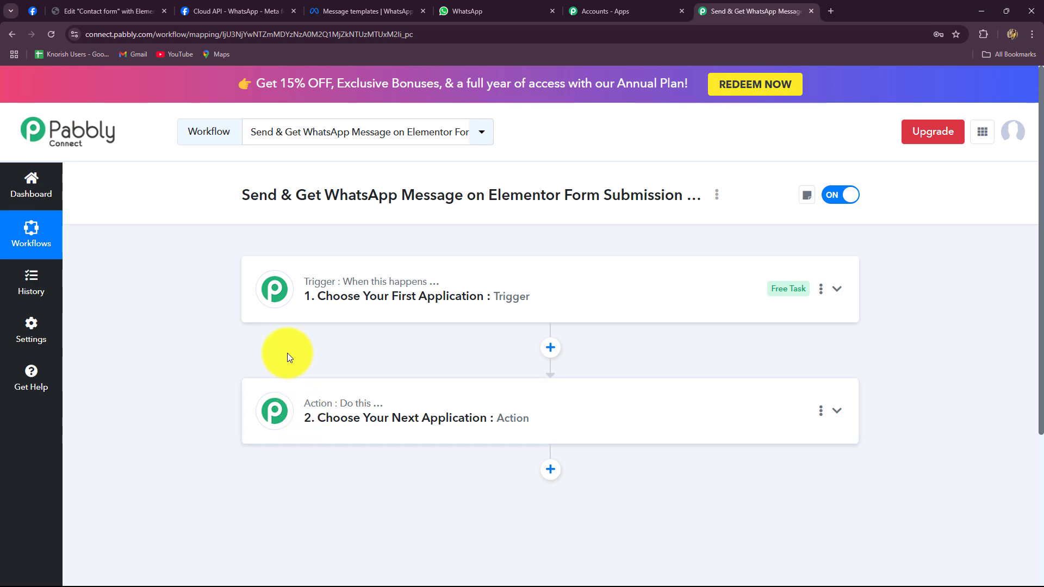
Set the workflow trigger to the Elementor app with the New Form Submission event
{"action": "left_click", "coordinate": [292, 314]}
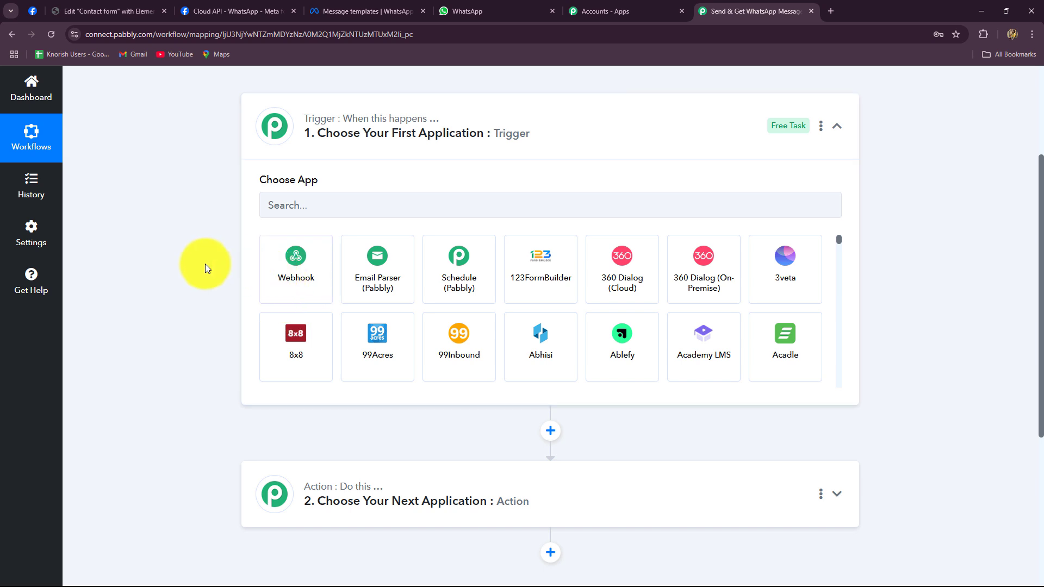
{"action": "left_click", "coordinate": [279, 198]}
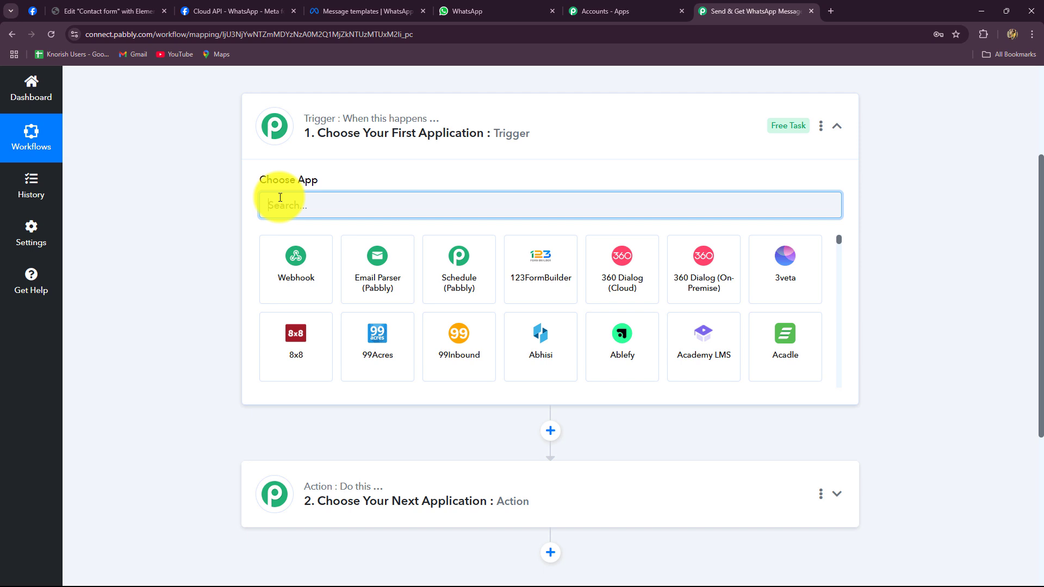
{"action": "left_click", "coordinate": [133, 10]}
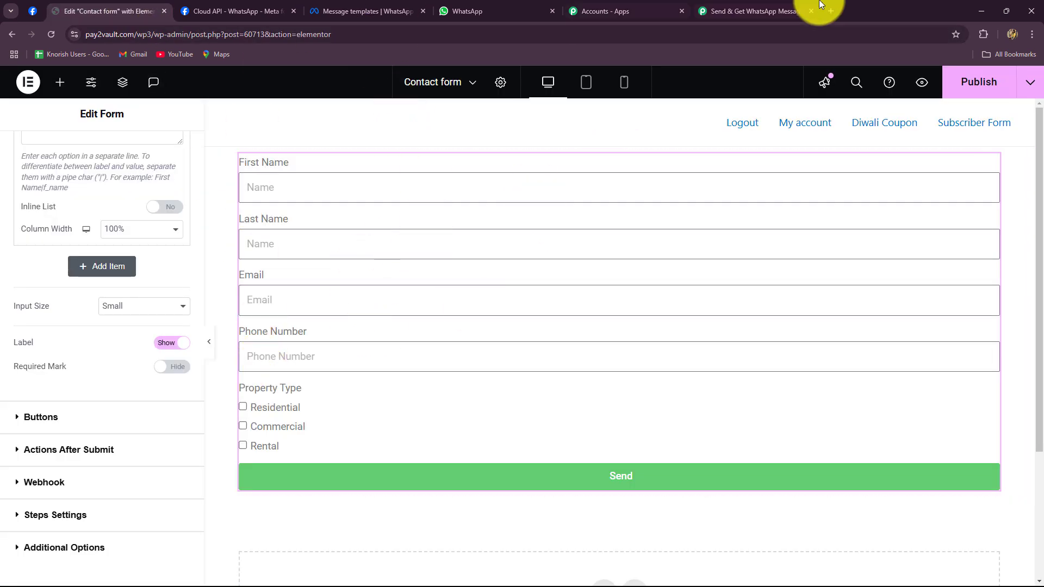
{"action": "left_click", "coordinate": [720, 12]}
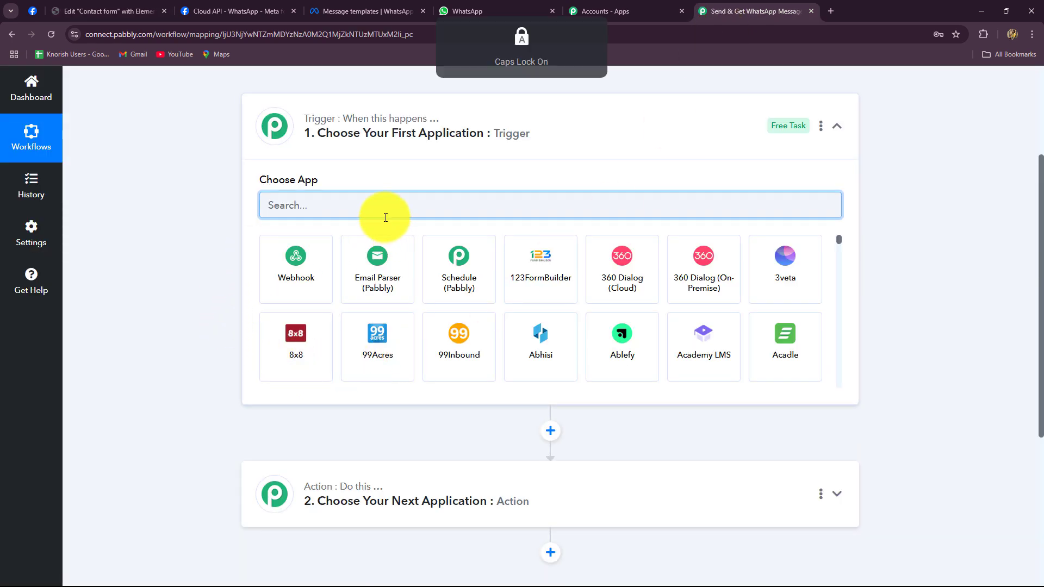
{"action": "type", "text": "Ele"}
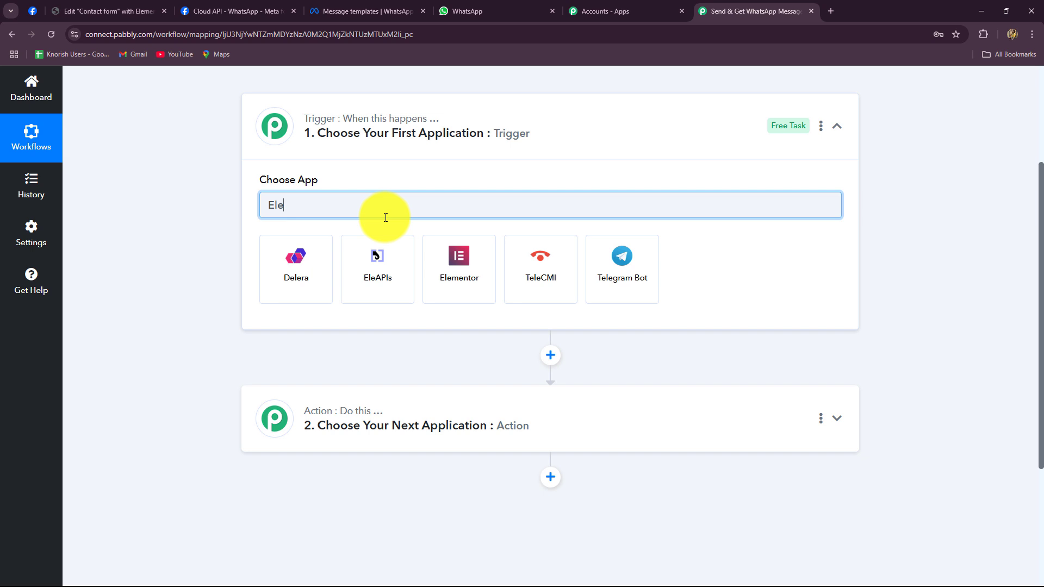
{"action": "left_click", "coordinate": [444, 276]}
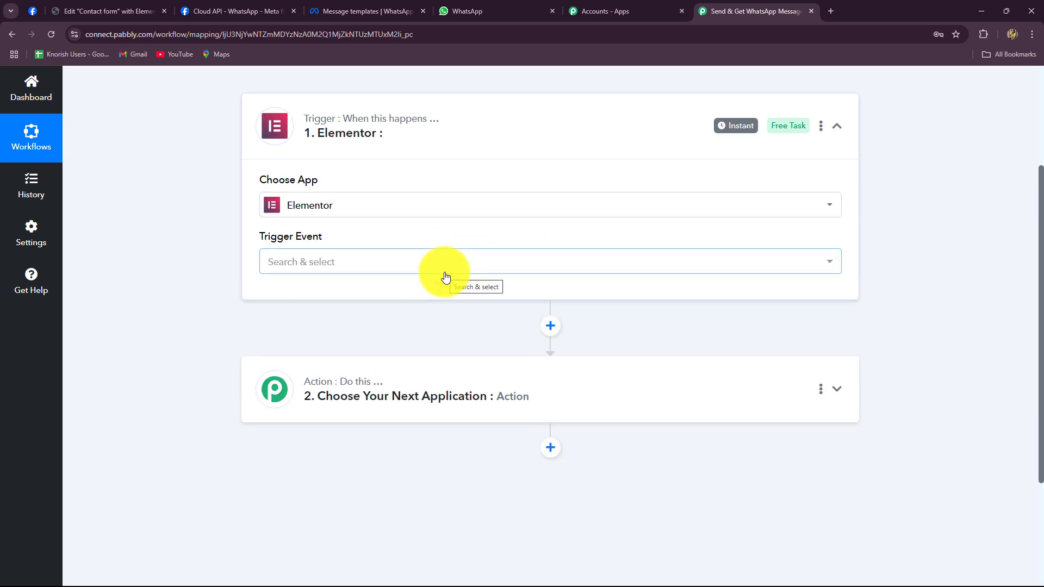
{"action": "left_click", "coordinate": [427, 261]}
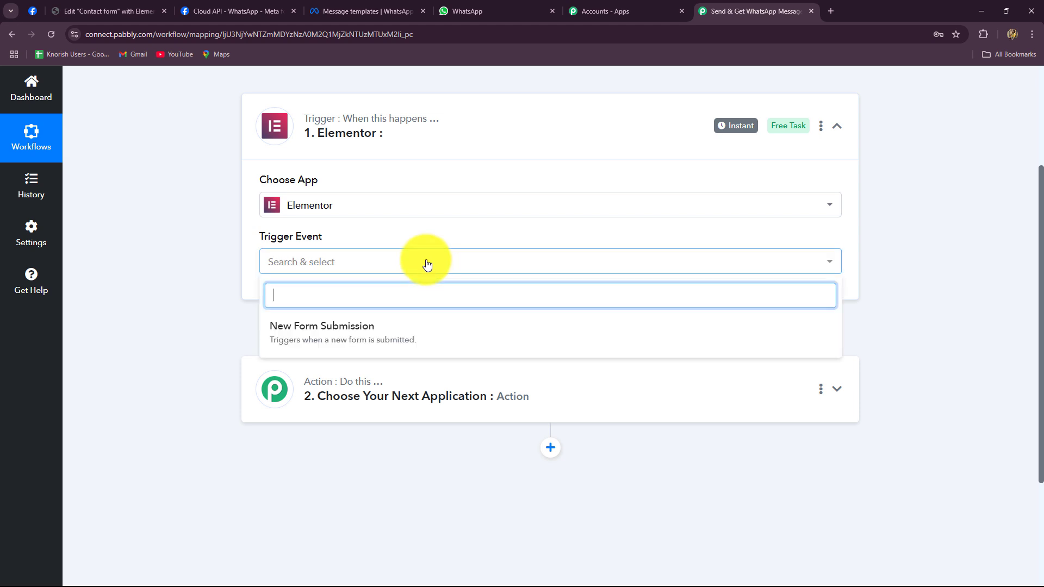
{"action": "left_click", "coordinate": [300, 333]}
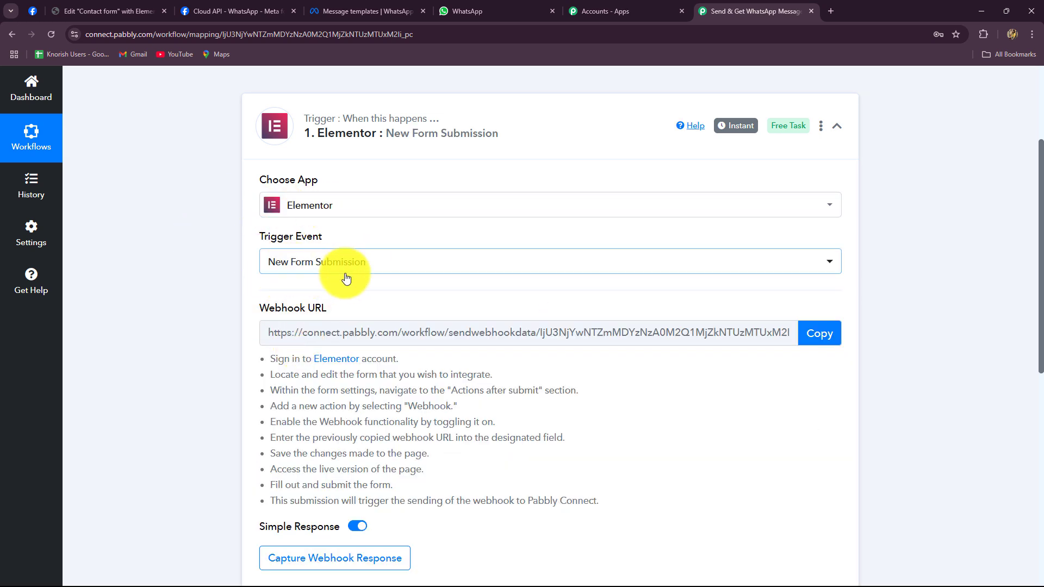
Read through the Elementor trigger's webhook URL section and its setup instructions
{"action": "scroll", "coordinate": [344, 278], "scroll_direction": "down", "scroll_amount": 2}
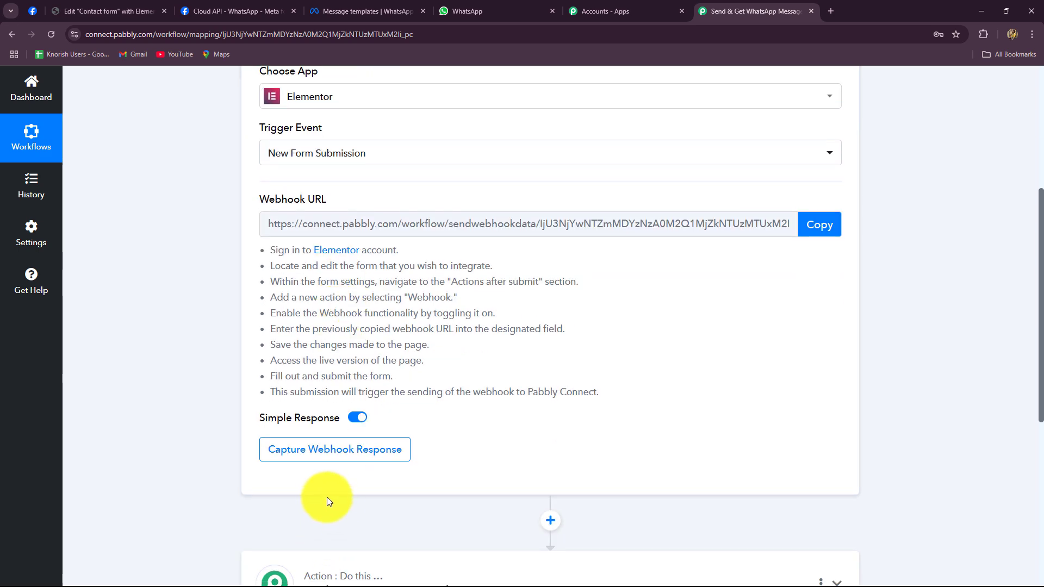
{"action": "scroll", "coordinate": [489, 468], "scroll_direction": "up", "scroll_amount": 4}
{"action": "scroll", "coordinate": [492, 482], "scroll_direction": "down", "scroll_amount": 2}
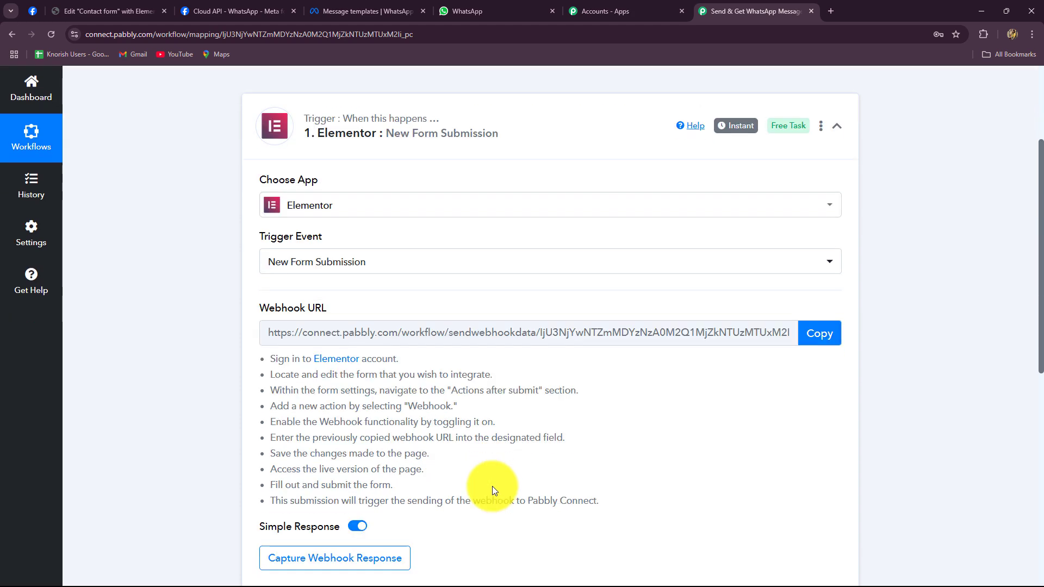
{"action": "scroll", "coordinate": [492, 486], "scroll_direction": "down", "scroll_amount": 2}
{"action": "scroll", "coordinate": [487, 478], "scroll_direction": "up", "scroll_amount": 3}
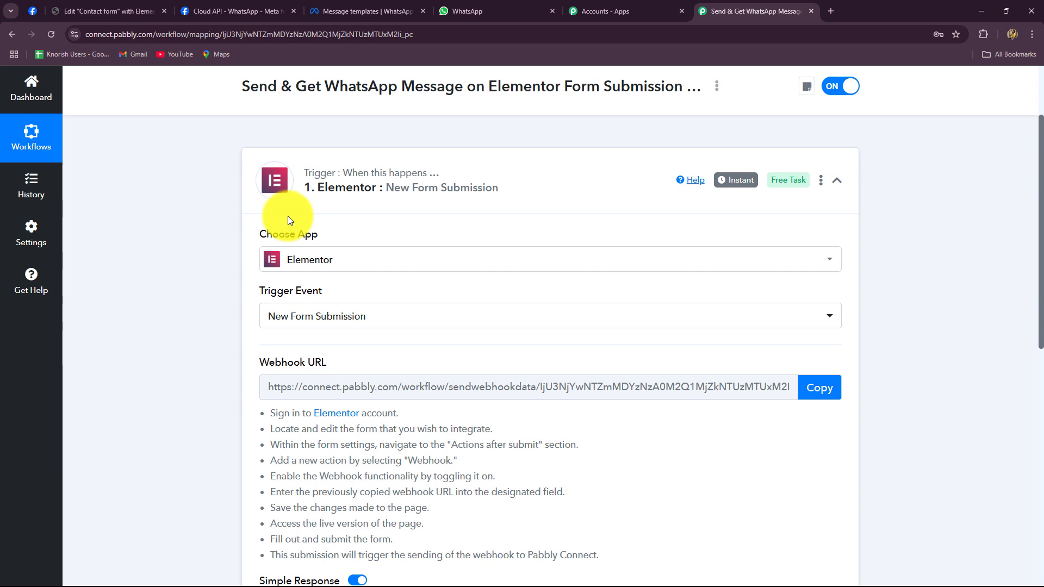
{"action": "scroll", "coordinate": [283, 305], "scroll_direction": "down", "scroll_amount": 3}
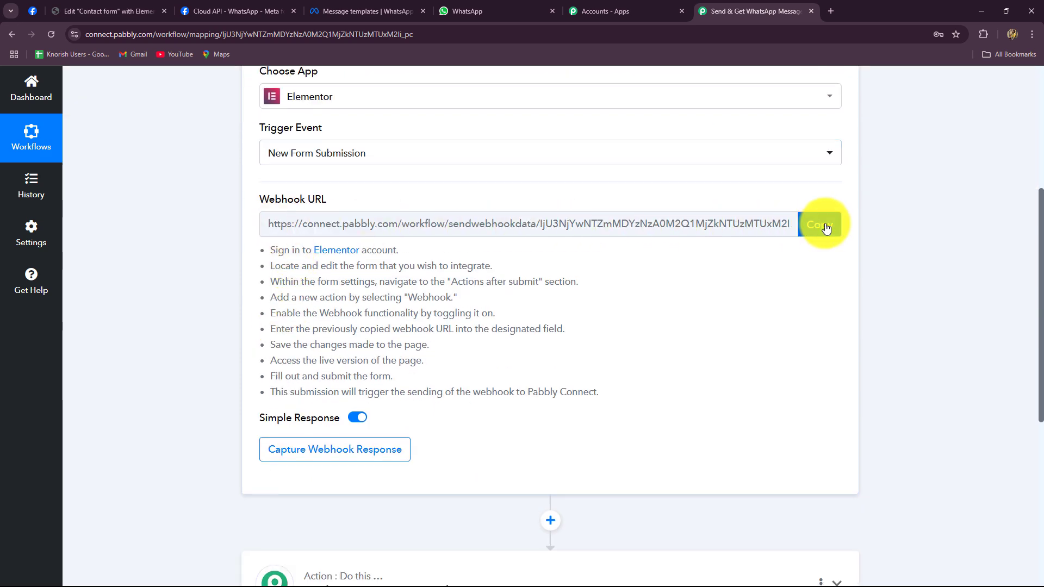
{"action": "left_click_drag", "start_coordinate": [276, 250], "coordinate": [621, 374]}
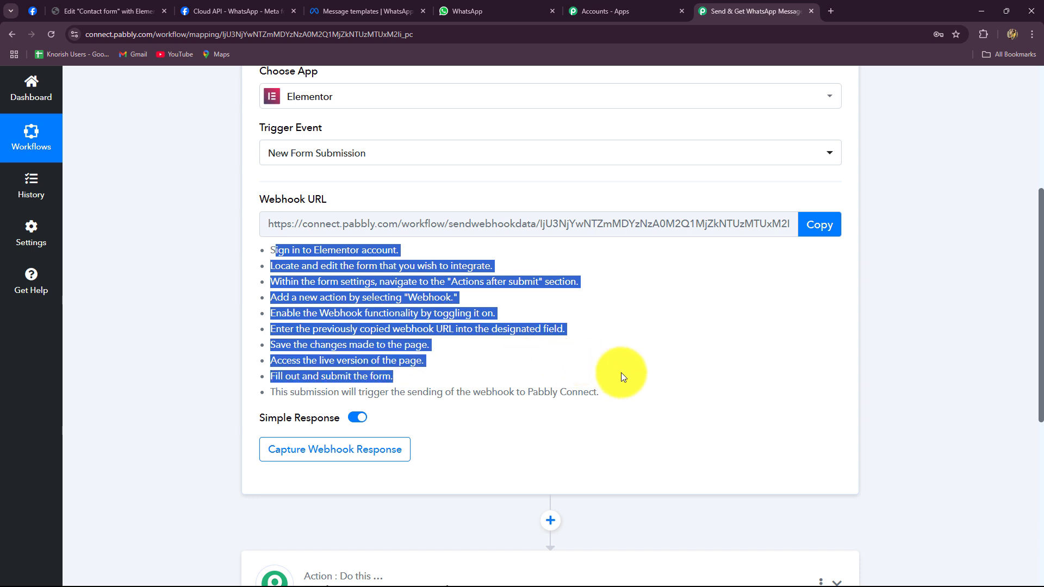
{"action": "left_click", "coordinate": [611, 401]}
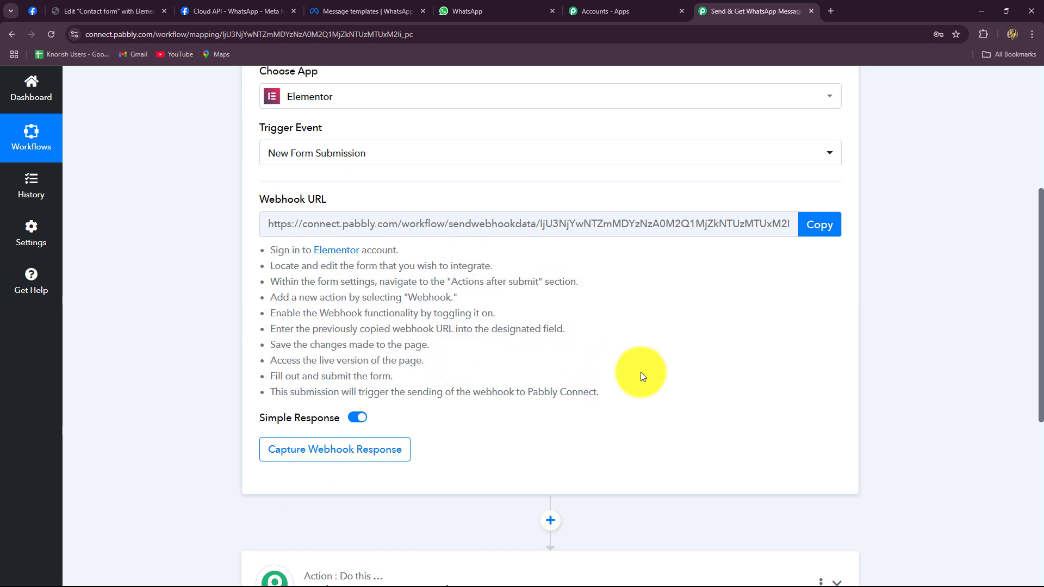
Copy the Elementor trigger's webhook URL and switch to the Contact form in the Elementor editor
{"action": "left_click", "coordinate": [820, 224]}
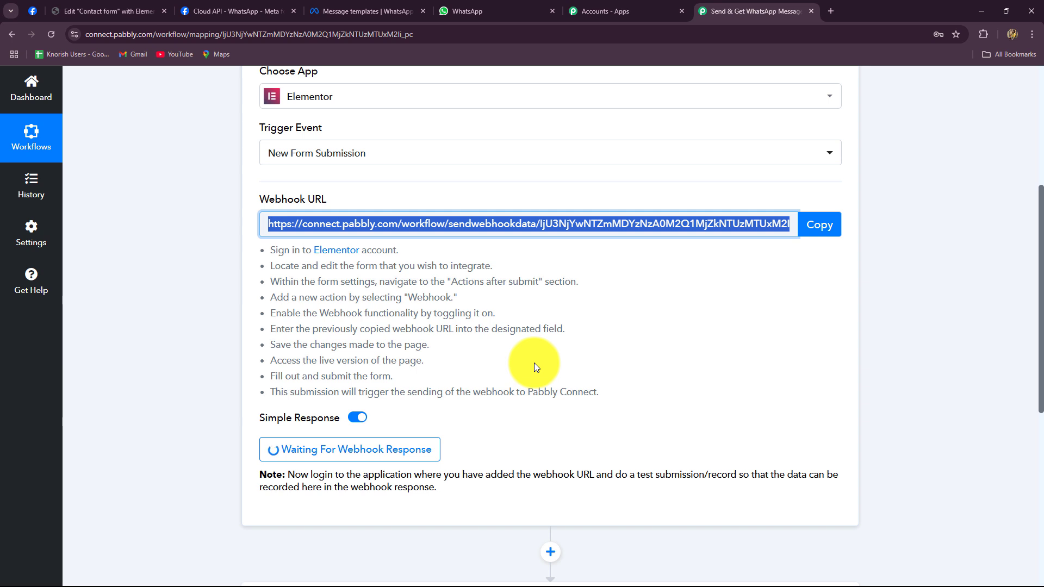
{"action": "left_click", "coordinate": [107, 11]}
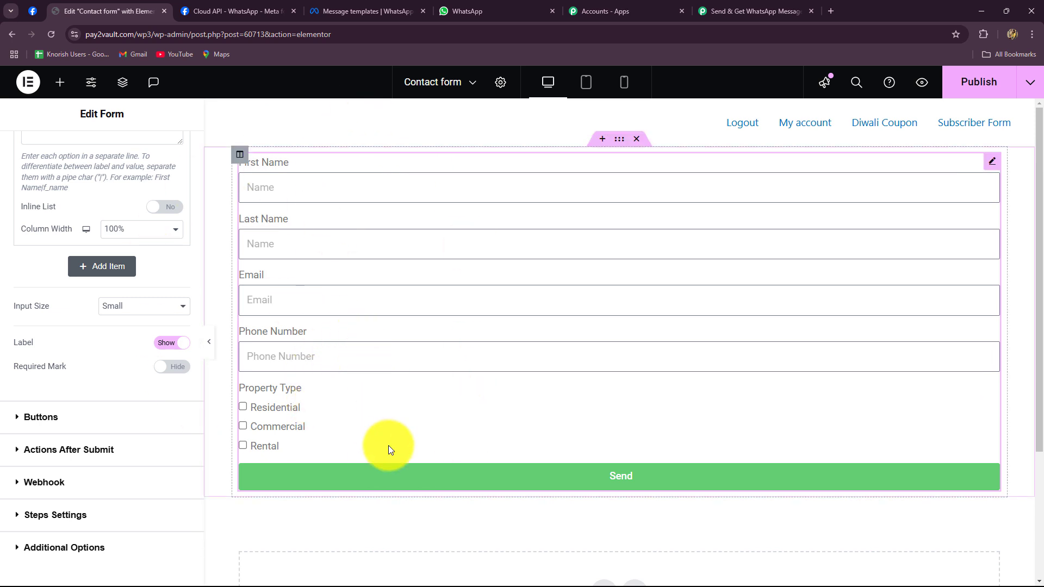
{"action": "scroll", "coordinate": [392, 384], "scroll_direction": "down", "scroll_amount": 2}
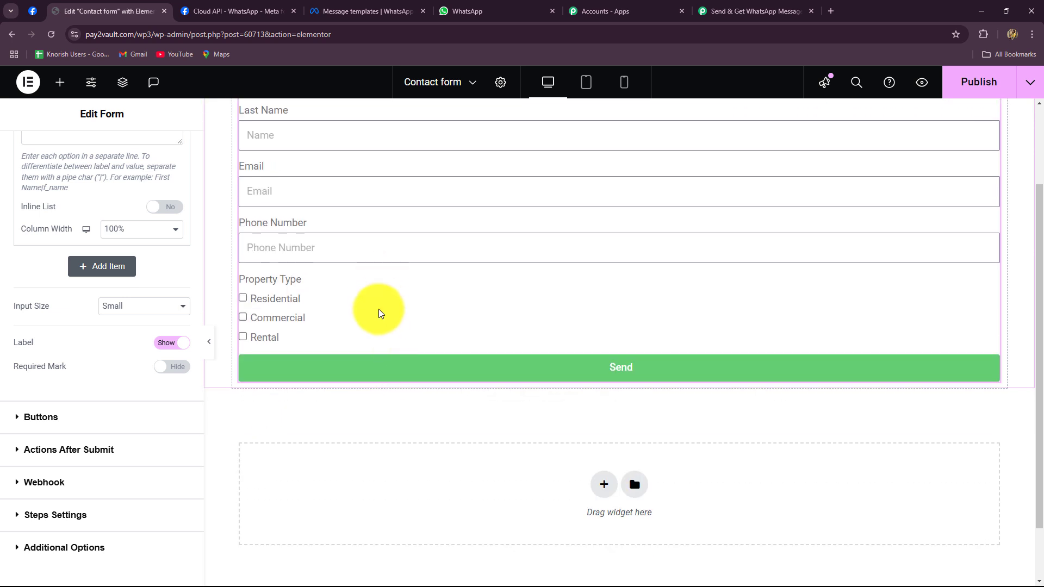
{"action": "scroll", "coordinate": [589, 110], "scroll_direction": "up", "scroll_amount": 2}
{"action": "scroll", "coordinate": [462, 424], "scroll_direction": "down", "scroll_amount": 2}
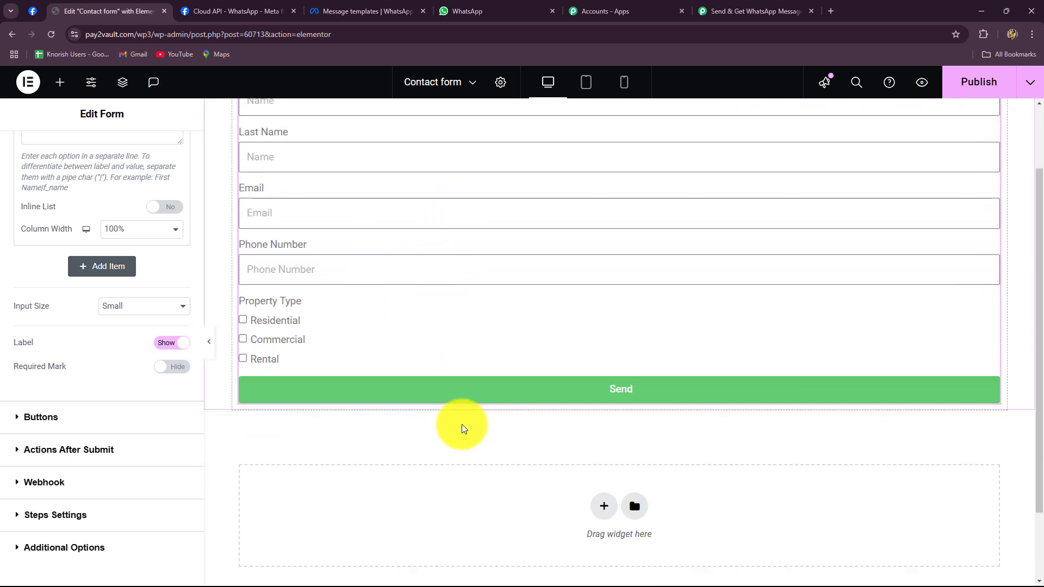
{"action": "scroll", "coordinate": [102, 455], "scroll_direction": "down", "scroll_amount": 1}
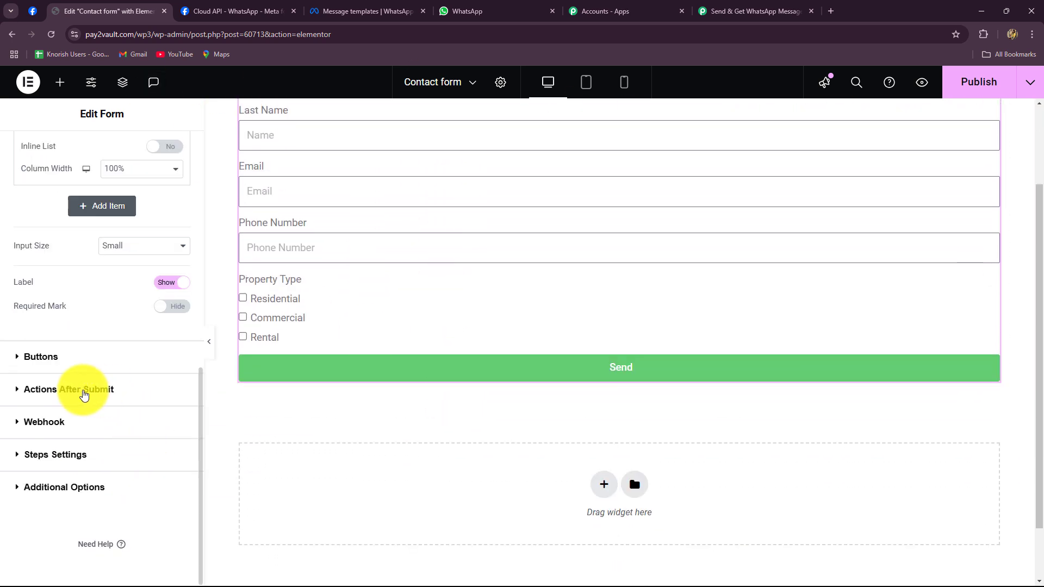
Add Webhook as an action after submit for the contact form
{"action": "left_click", "coordinate": [79, 389]}
{"action": "left_click", "coordinate": [24, 311]}
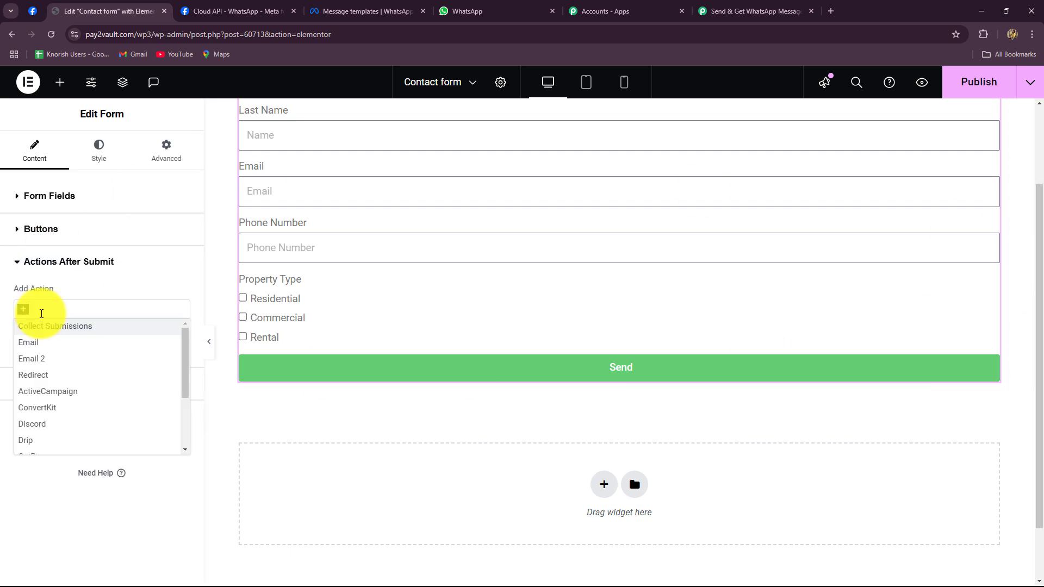
{"action": "left_click", "coordinate": [22, 312]}
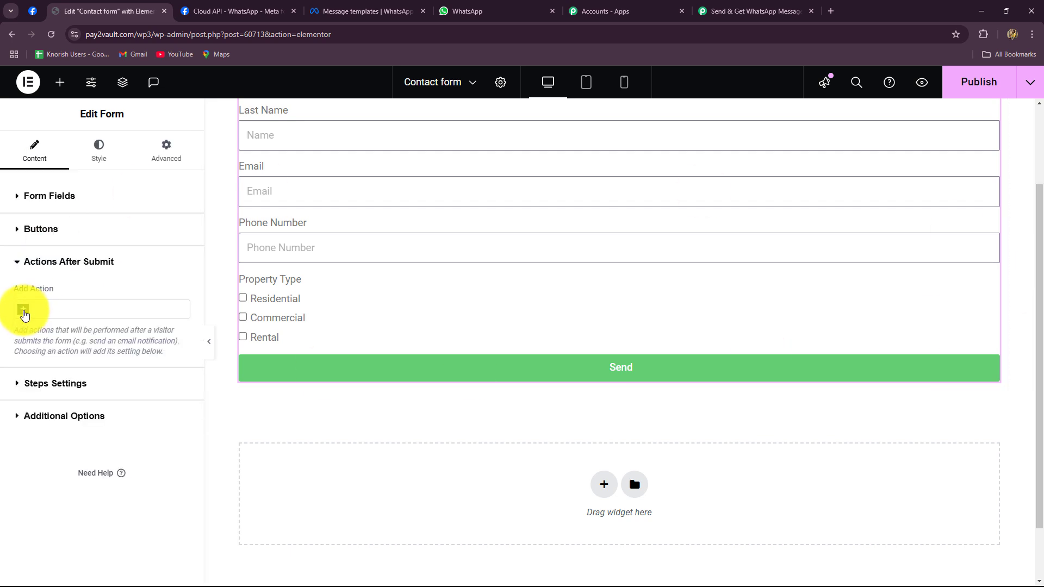
{"action": "left_click", "coordinate": [37, 306]}
{"action": "type", "text": "w"}
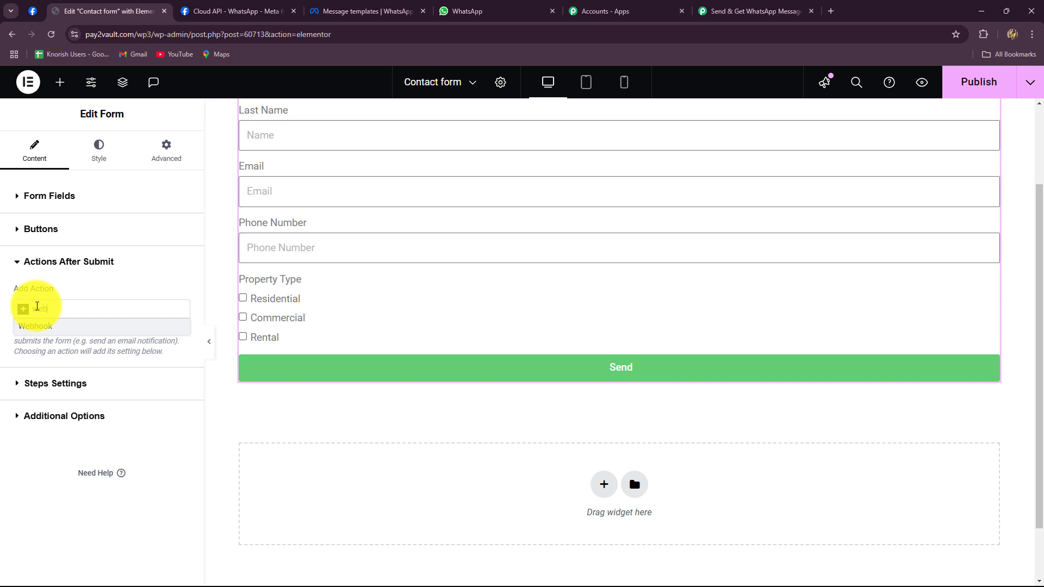
{"action": "type", "text": "eb"}
{"action": "key", "text": "Return"}
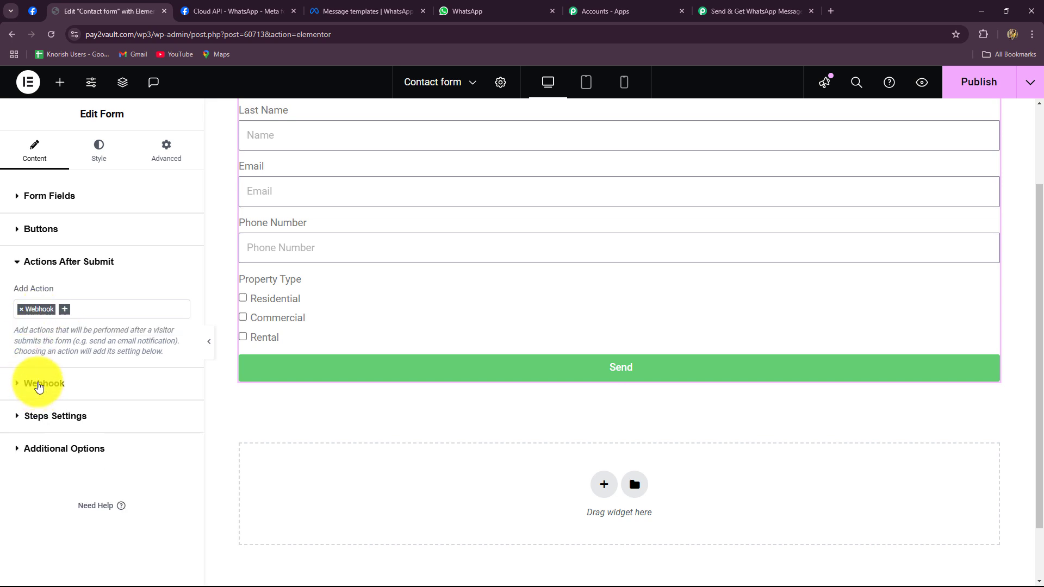
Replace the form's existing webhook URL with the copied Pabbly Connect URL and publish the page
{"action": "left_click", "coordinate": [37, 384]}
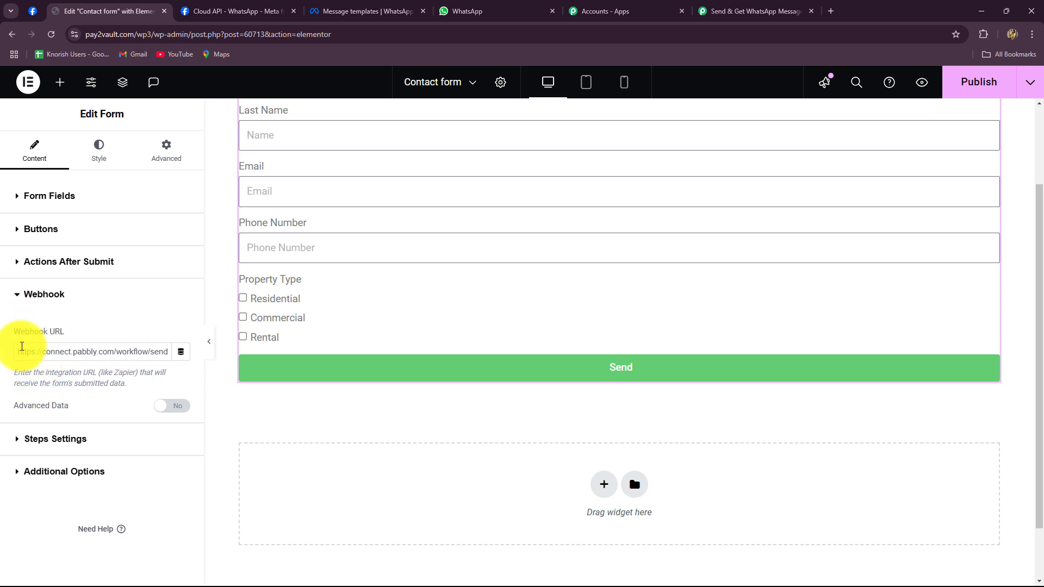
{"action": "left_click_drag", "start_coordinate": [16, 352], "coordinate": [229, 356]}
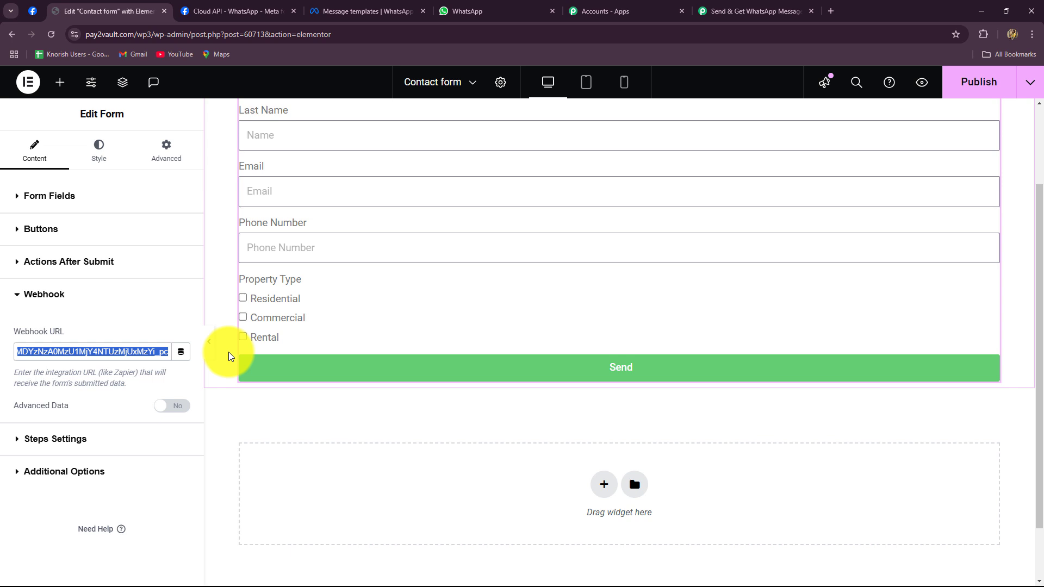
{"action": "key", "text": "BackSpace"}
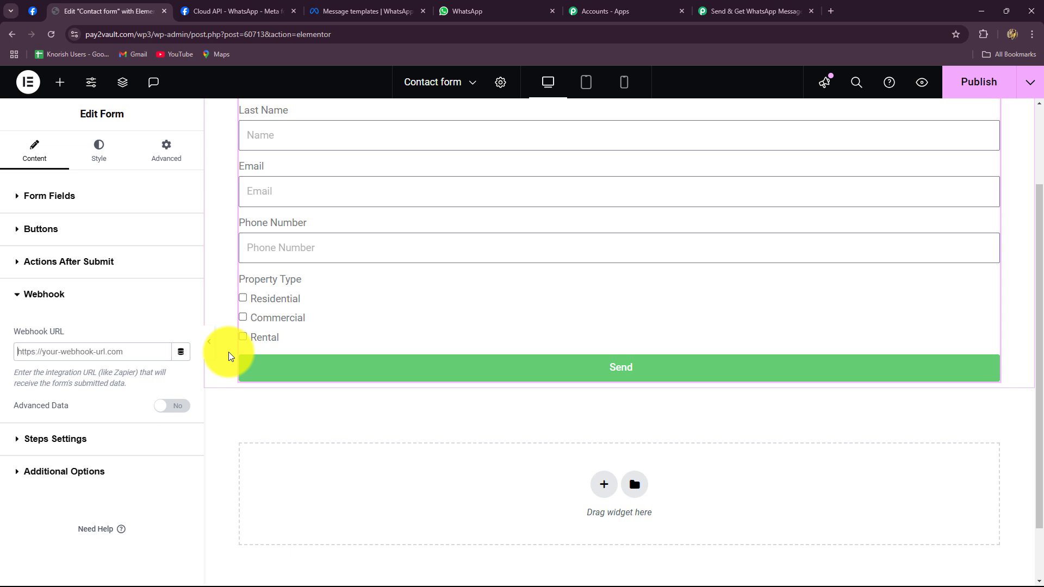
{"action": "key", "text": "ctrl+v"}
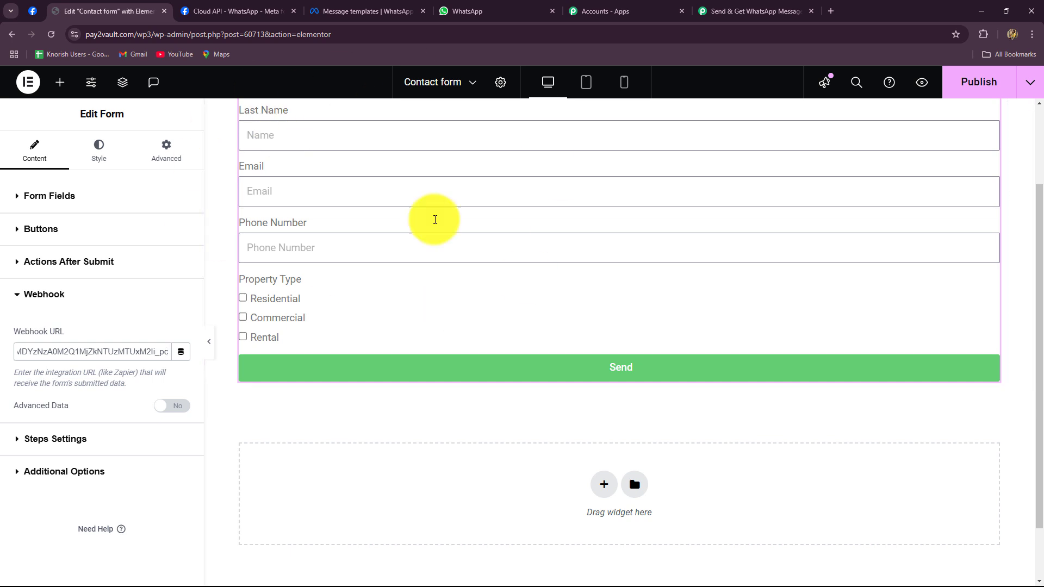
{"action": "left_click", "coordinate": [273, 417]}
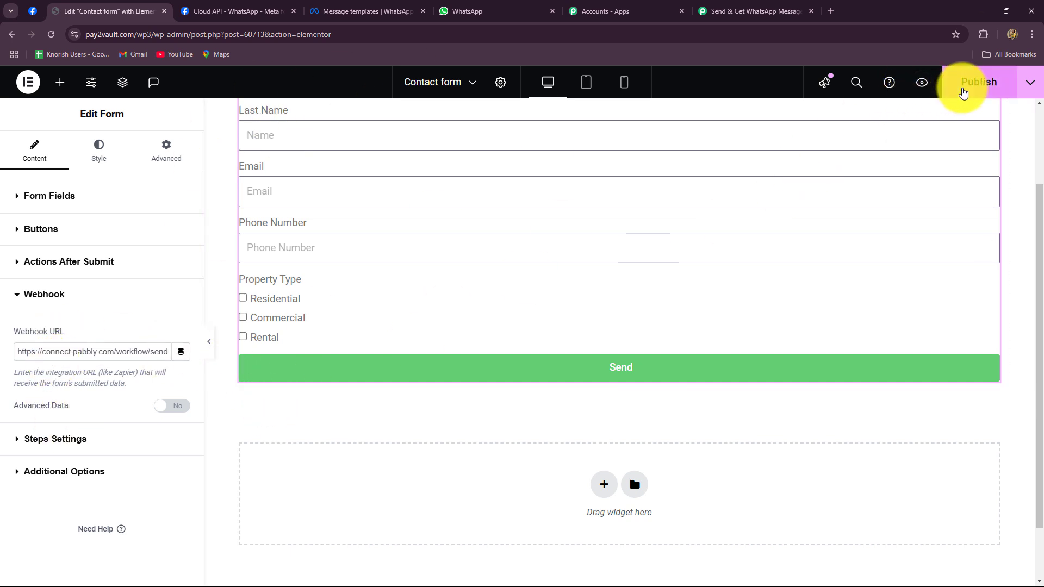
{"action": "left_click", "coordinate": [963, 93]}
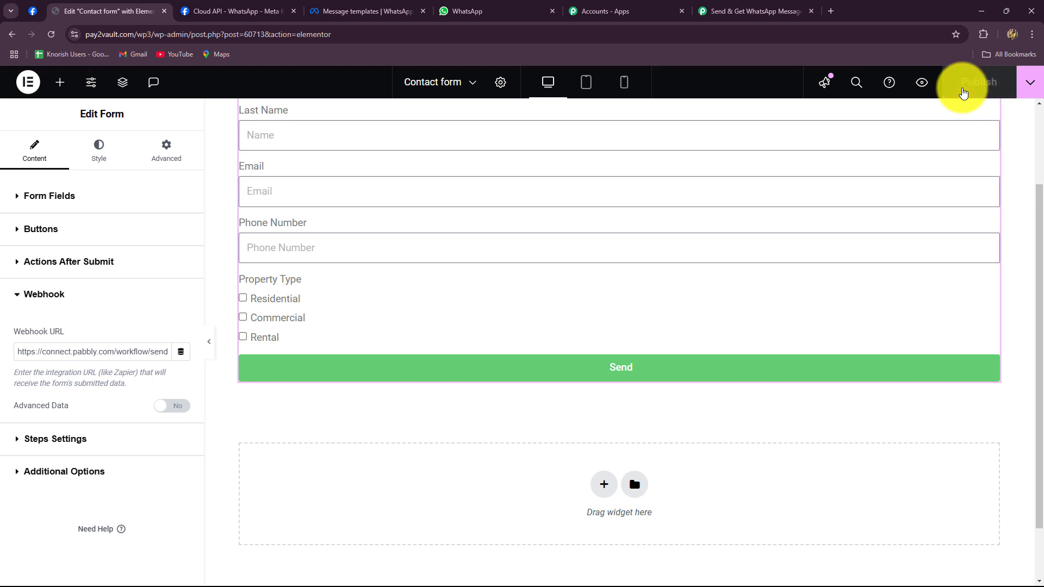
Switch to the Pabbly Connect workflow and read the note about doing a test submission
{"action": "left_click", "coordinate": [742, 11]}
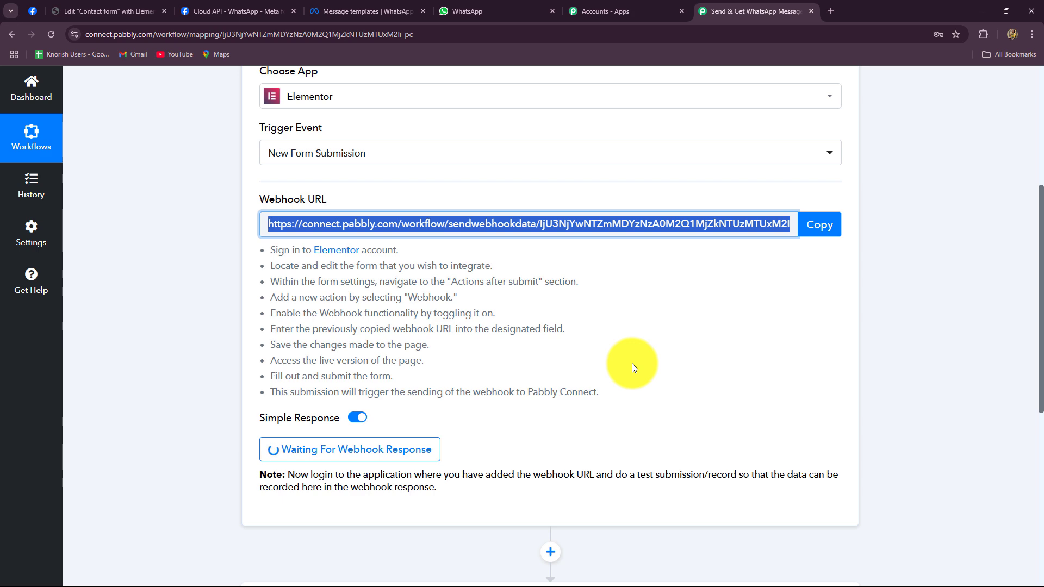
{"action": "scroll", "coordinate": [604, 365], "scroll_direction": "down", "scroll_amount": 2}
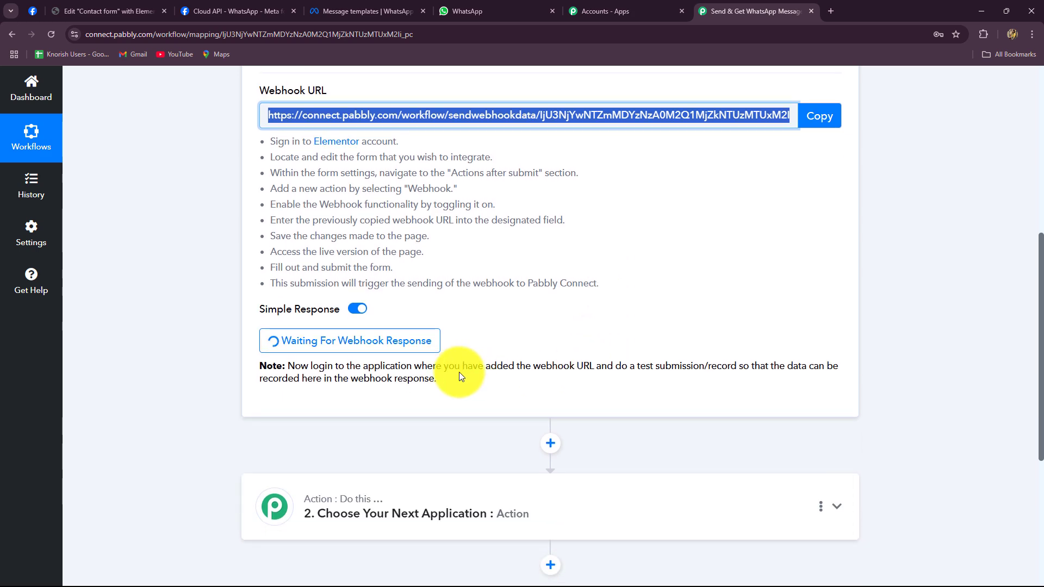
{"action": "left_click_drag", "start_coordinate": [355, 366], "coordinate": [455, 392]}
{"action": "scroll", "coordinate": [422, 220], "scroll_direction": "up", "scroll_amount": 4}
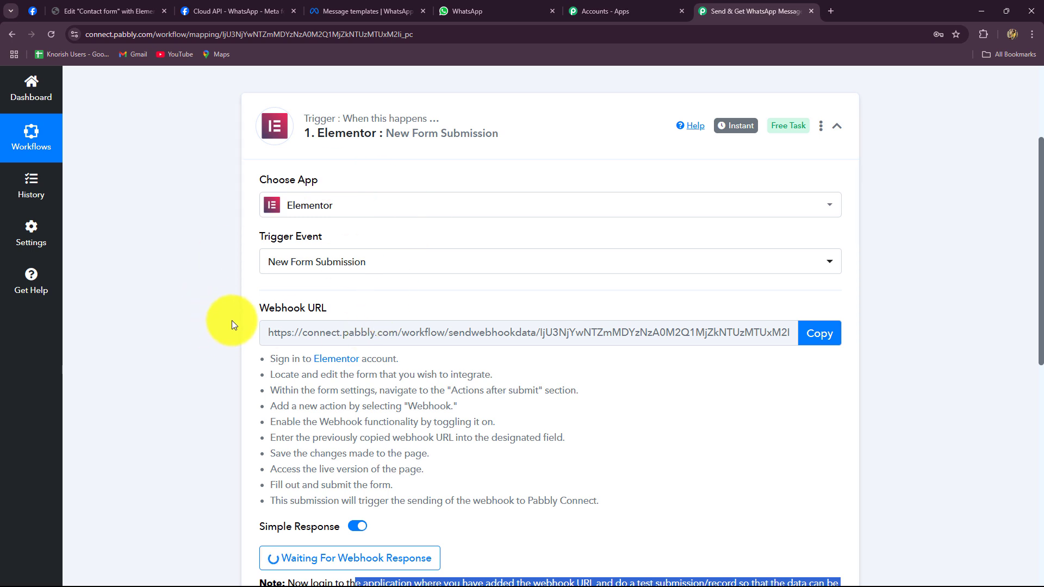
Preview the published contact form from the Elementor editor and fill in the test lead's first name, last name and e-mail
{"action": "left_click", "coordinate": [109, 11]}
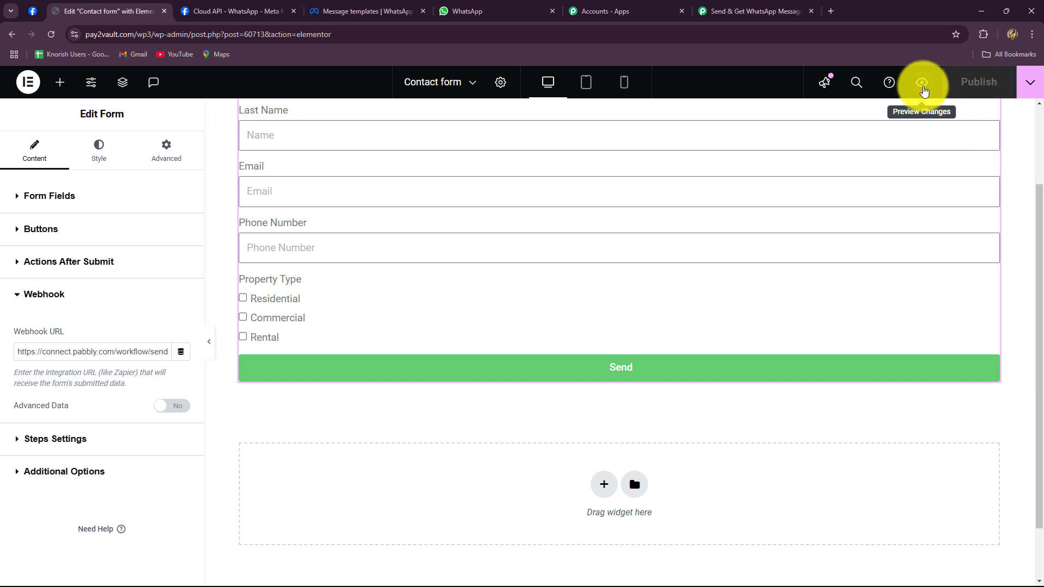
{"action": "left_click", "coordinate": [923, 87]}
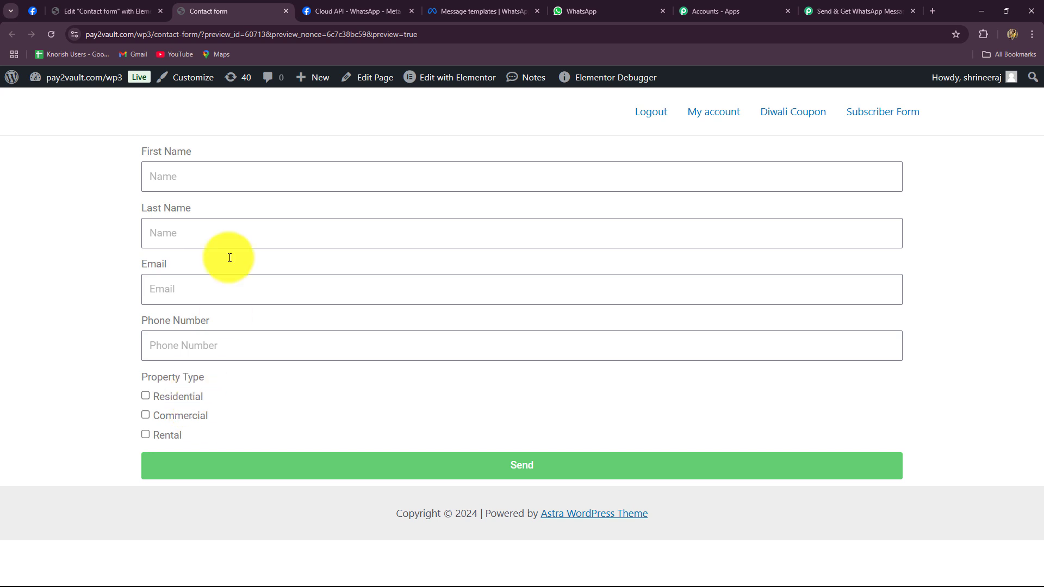
{"action": "left_click", "coordinate": [213, 177]}
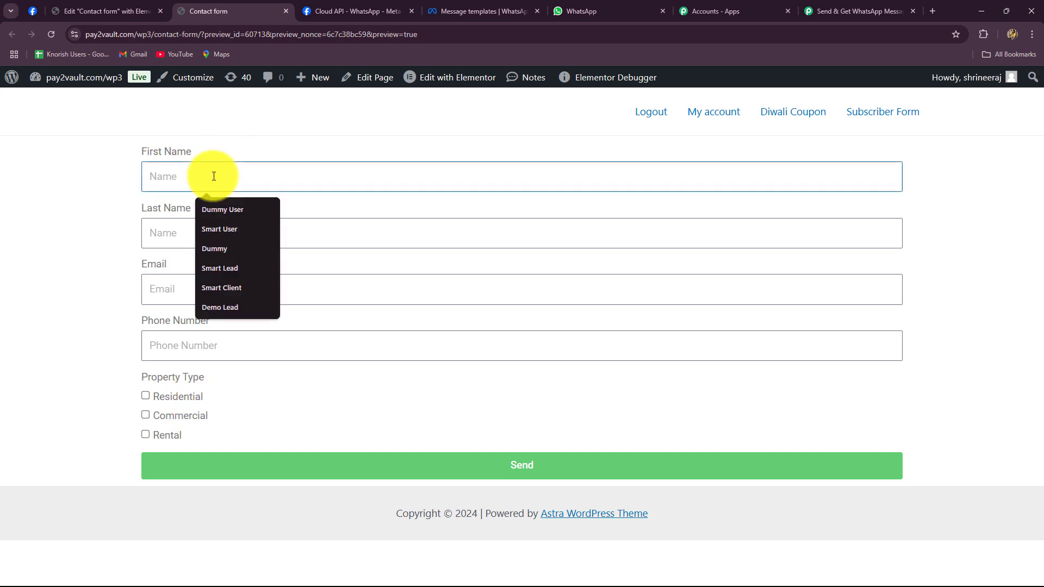
{"action": "type", "text": "Smart"}
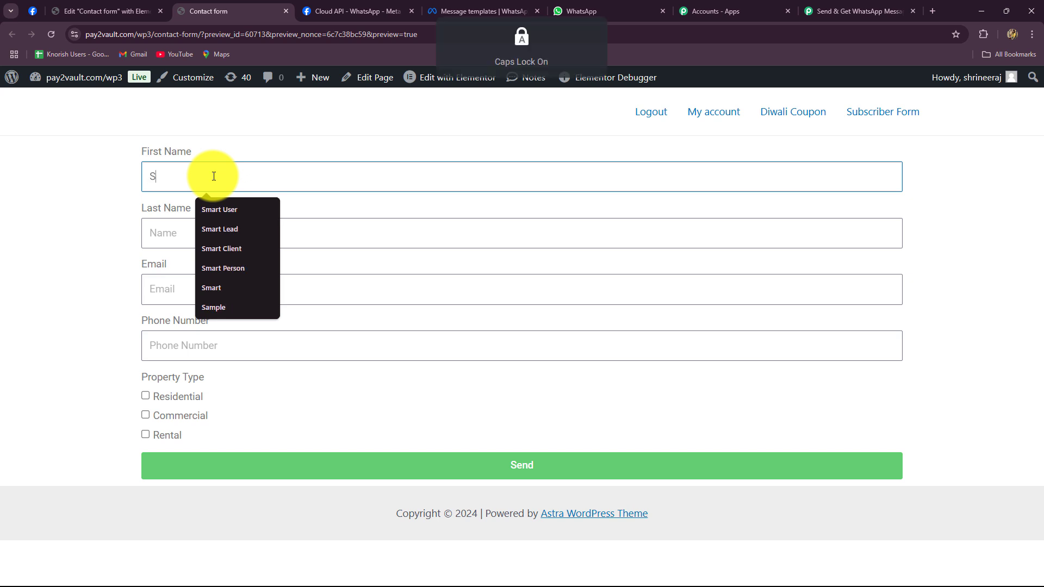
{"action": "left_click", "coordinate": [181, 229]}
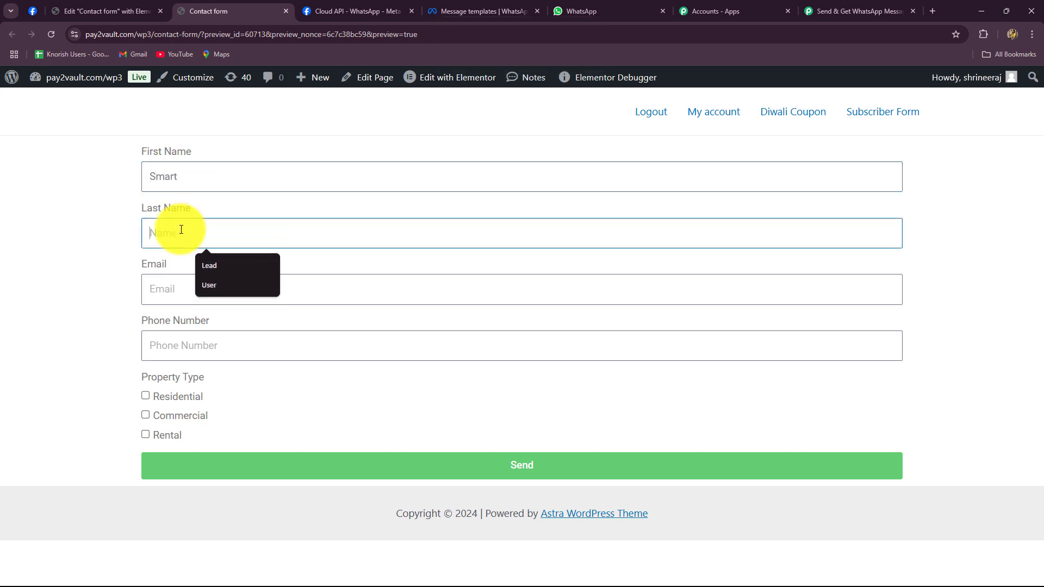
{"action": "type", "text": "Lead"}
{"action": "left_click", "coordinate": [185, 287]}
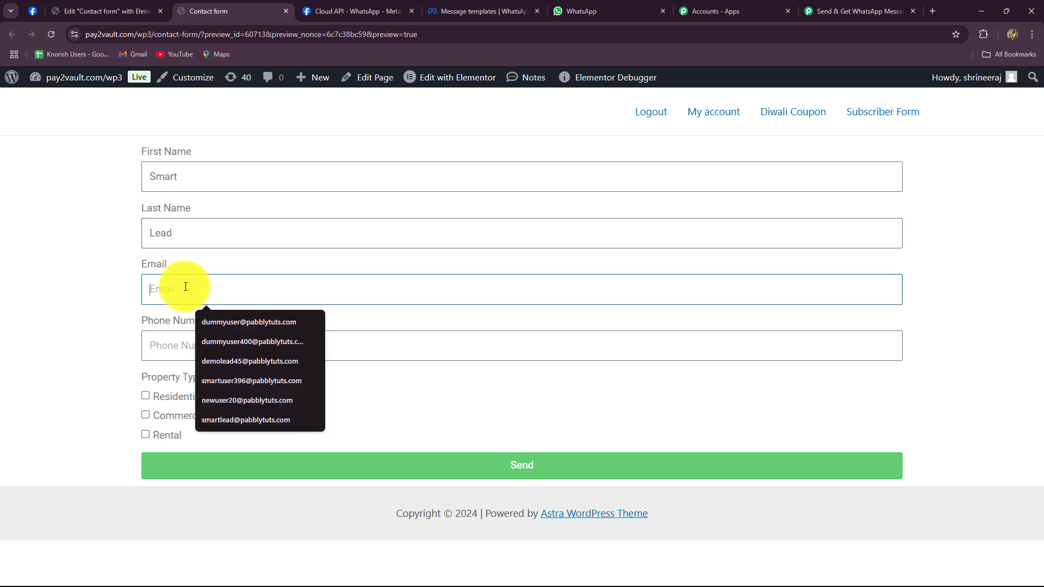
{"action": "left_click", "coordinate": [209, 419]}
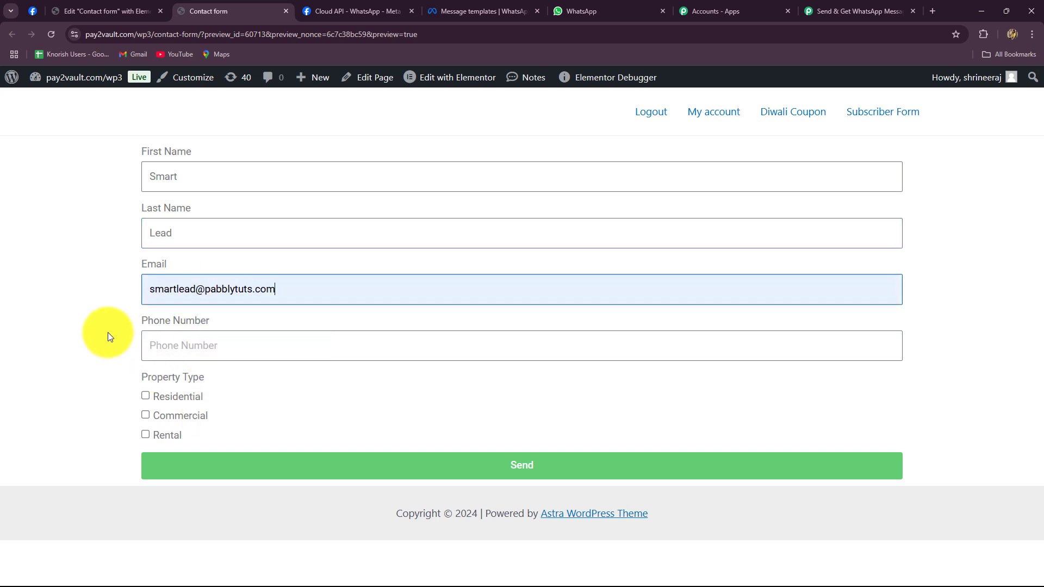
Enter the test lead's phone number, choose the Residential property type and submit the form
{"action": "left_click", "coordinate": [194, 345]}
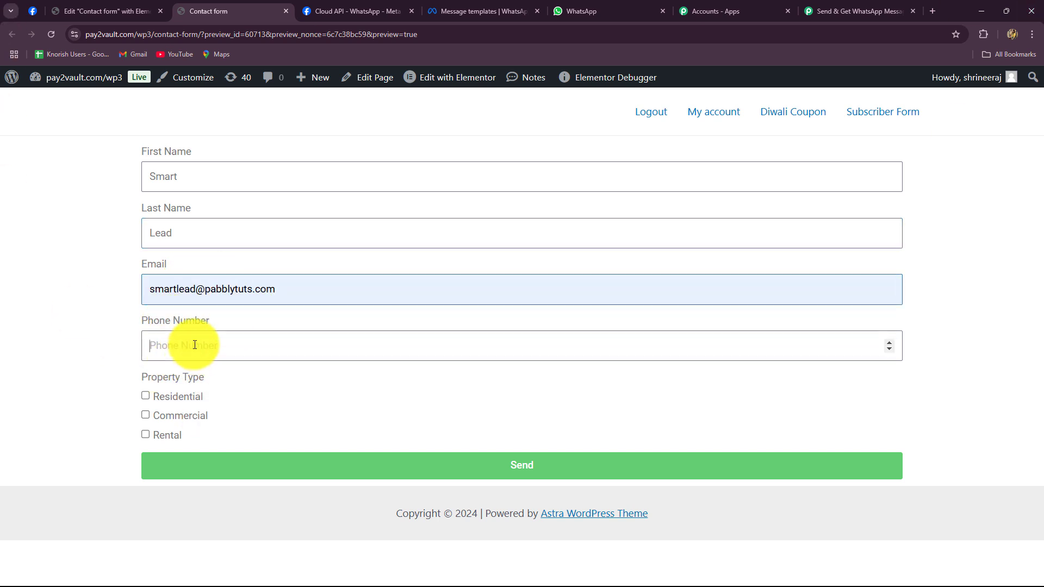
{"action": "type", "text": "9292929292"}
{"action": "left_click", "coordinate": [146, 395]}
{"action": "left_click", "coordinate": [241, 465]}
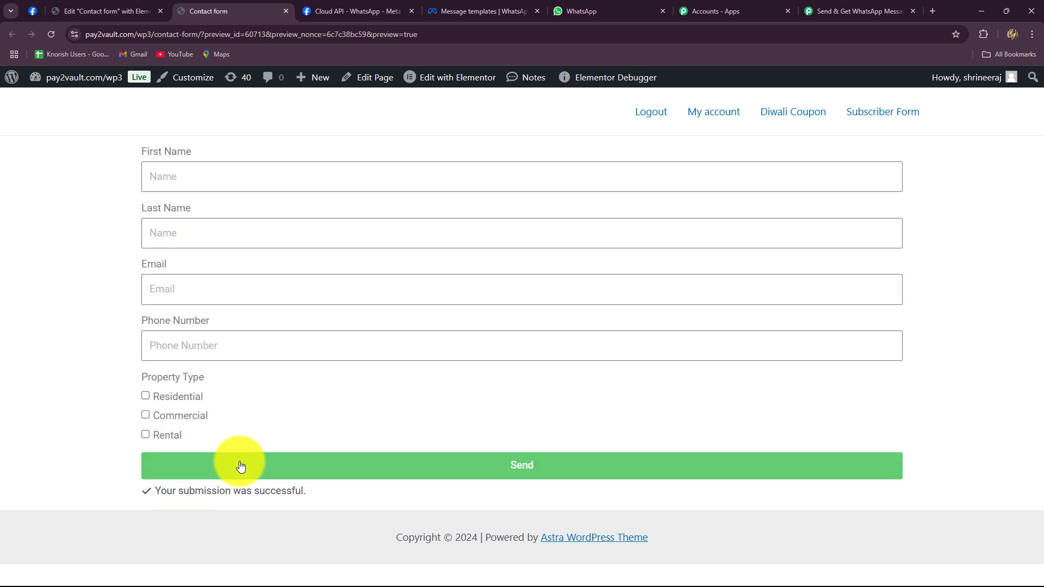
Switch to the Pabbly Connect workflow and check each field of the captured webhook response against the test submission
{"action": "left_click", "coordinate": [841, 6]}
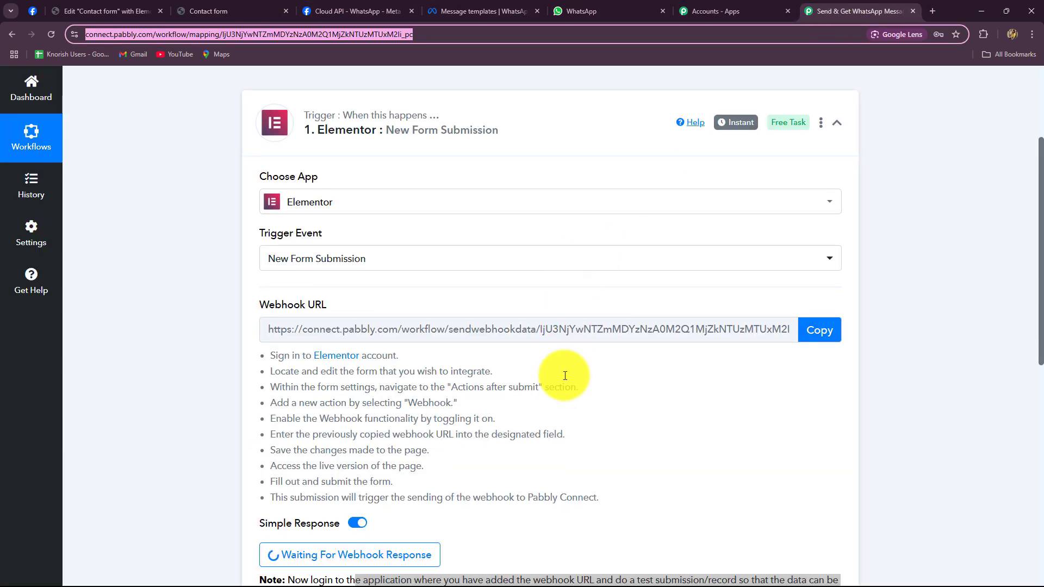
{"action": "scroll", "coordinate": [214, 205], "scroll_direction": "down", "scroll_amount": 5}
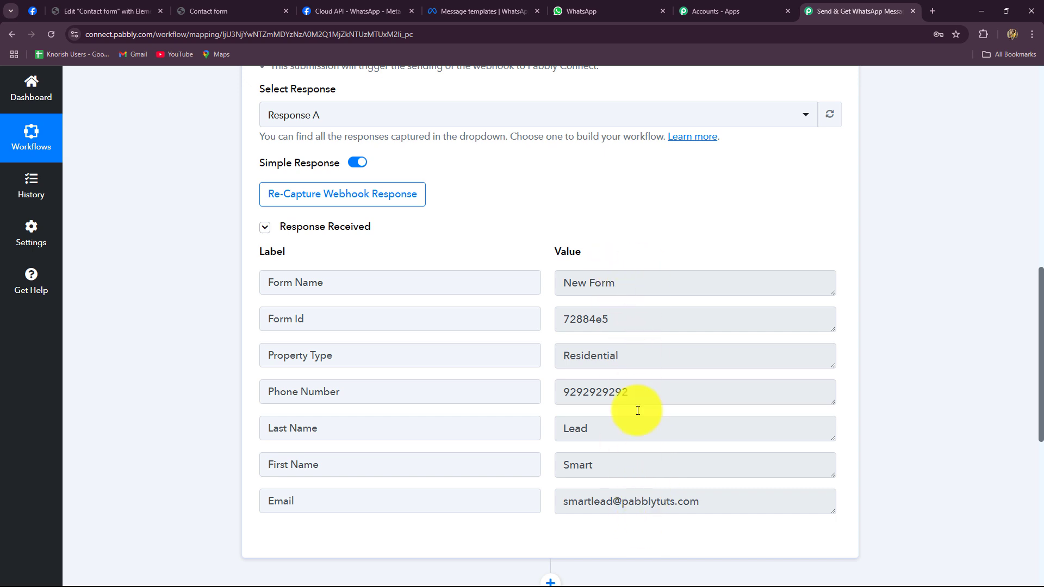
{"action": "left_click", "coordinate": [558, 293]}
{"action": "key", "text": "ctrl+a"}
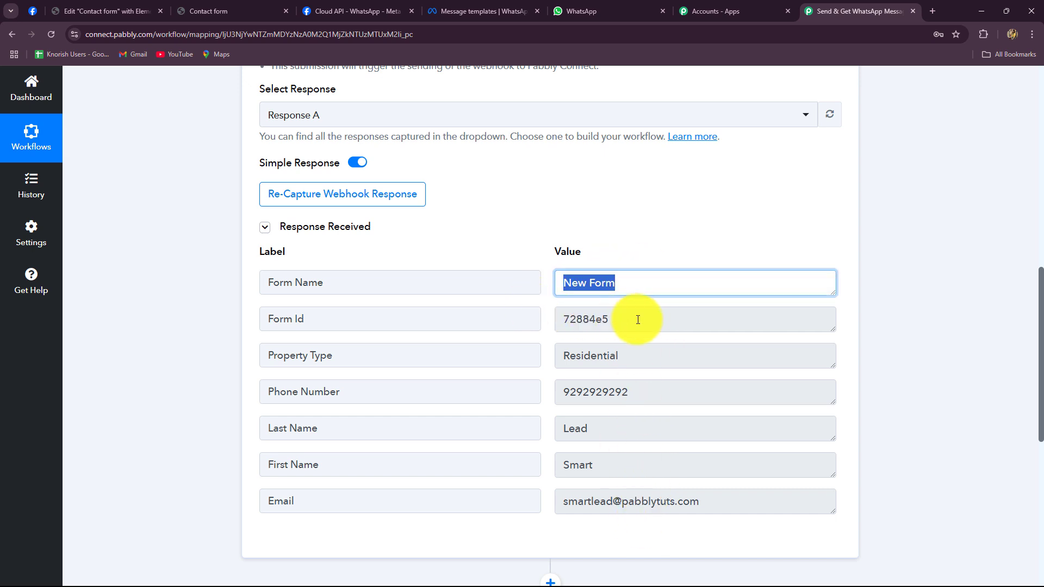
{"action": "left_click", "coordinate": [636, 319]}
{"action": "key", "text": "ctrl+a"}
{"action": "left_click", "coordinate": [658, 366]}
{"action": "key", "text": "ctrl+a"}
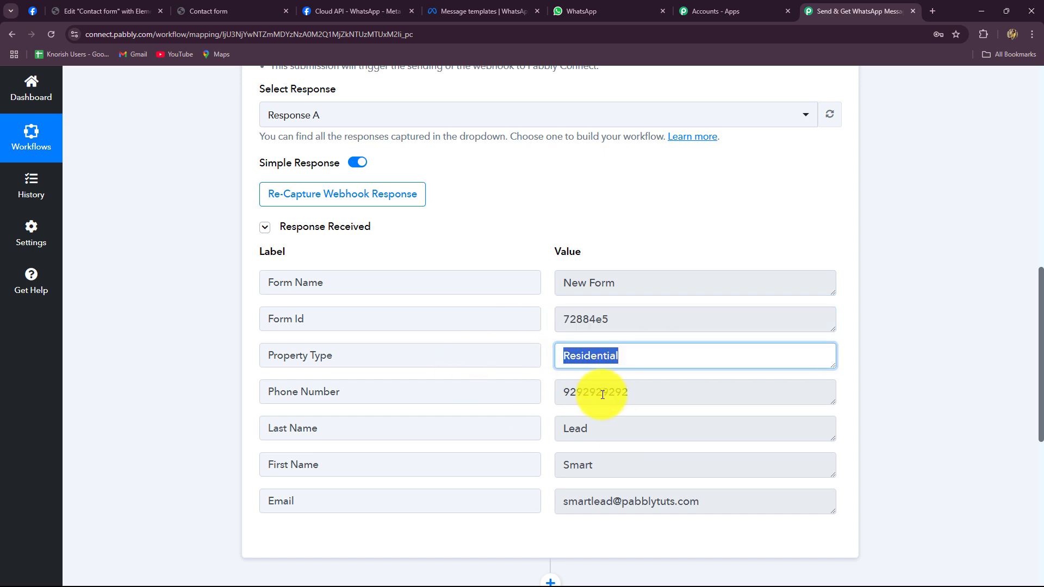
{"action": "left_click", "coordinate": [627, 399]}
{"action": "key", "text": "ctrl+a"}
{"action": "left_click", "coordinate": [590, 428]}
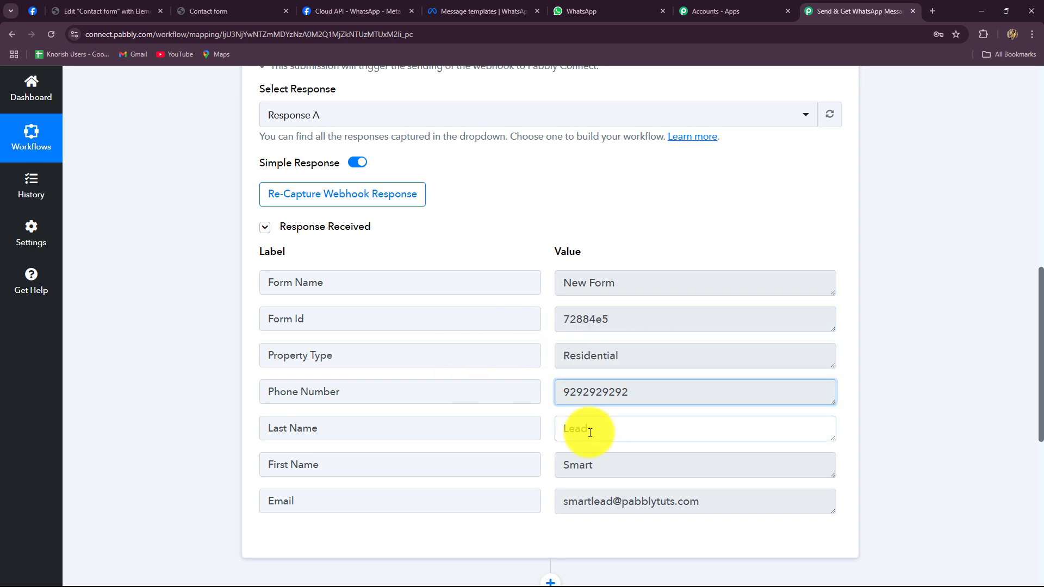
{"action": "key", "text": "ctrl+a"}
{"action": "left_click", "coordinate": [685, 503]}
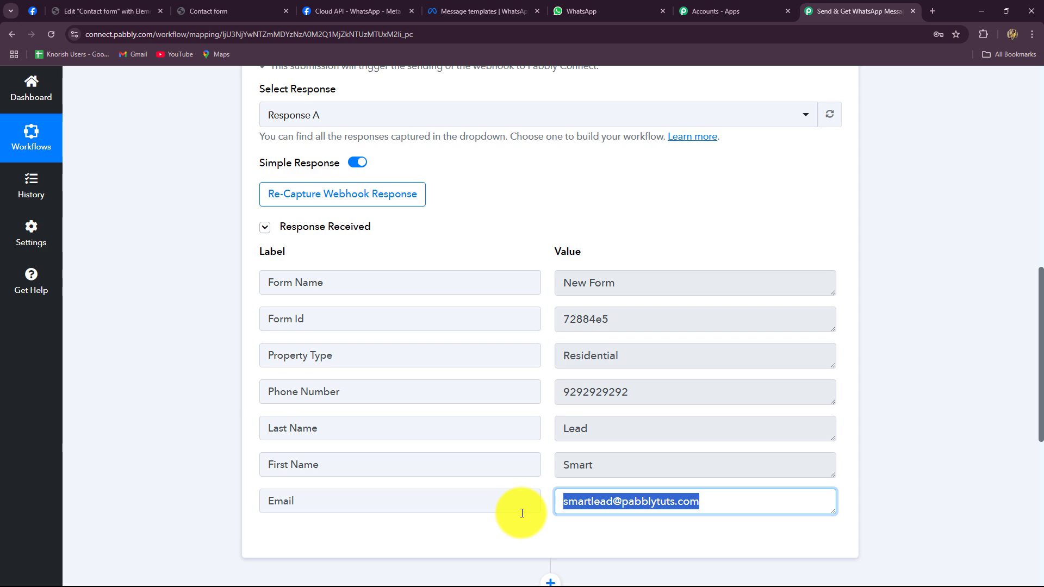
{"action": "scroll", "coordinate": [869, 428], "scroll_direction": "up", "scroll_amount": 1}
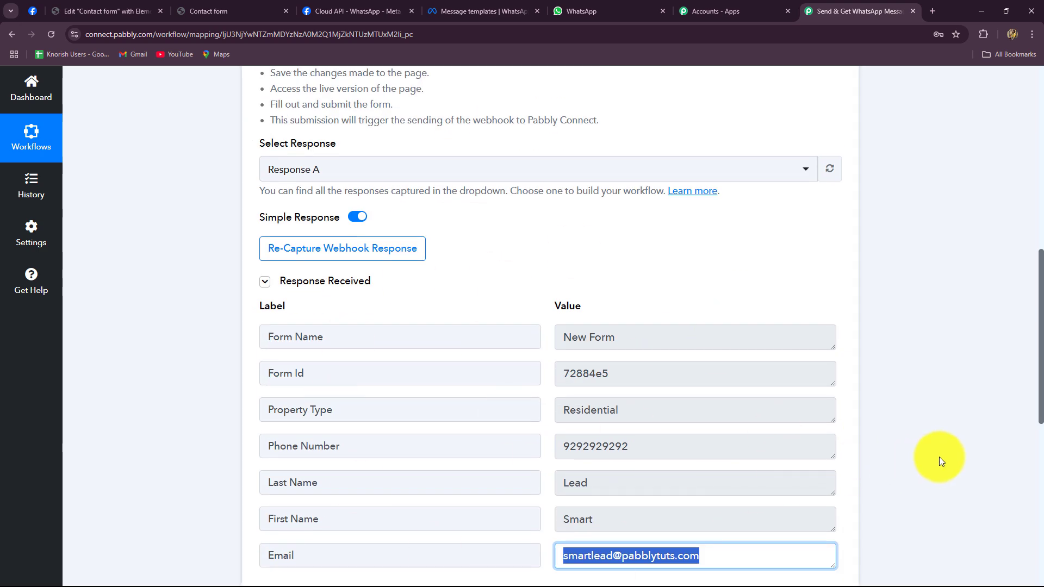
{"action": "scroll", "coordinate": [939, 457], "scroll_direction": "up", "scroll_amount": 5}
{"action": "scroll", "coordinate": [940, 456], "scroll_direction": "up", "scroll_amount": 4}
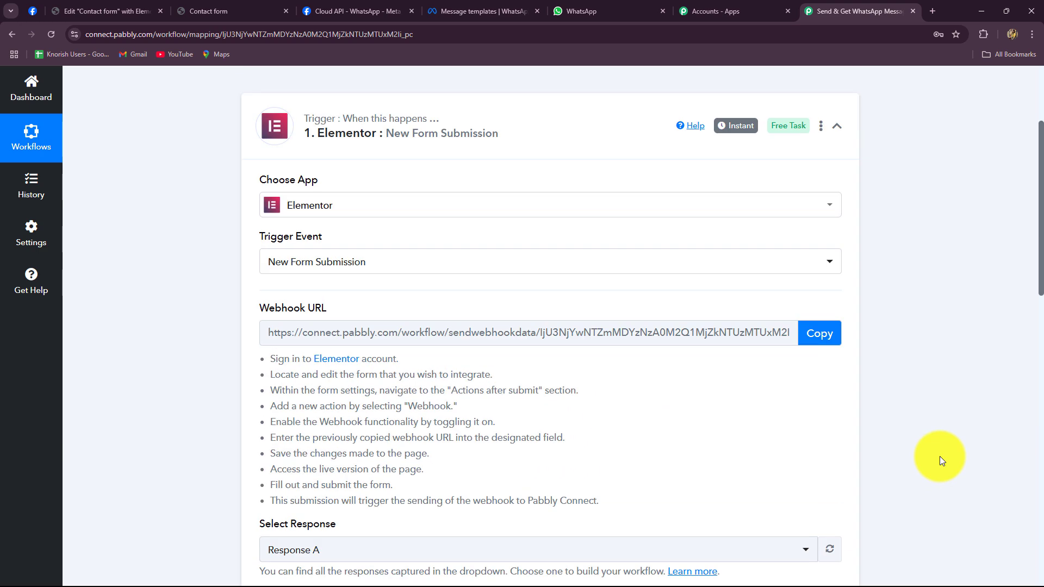
Collapse the Elementor trigger and choose WhatsApp Cloud API as the app for the workflow's second step
{"action": "left_click", "coordinate": [834, 235]}
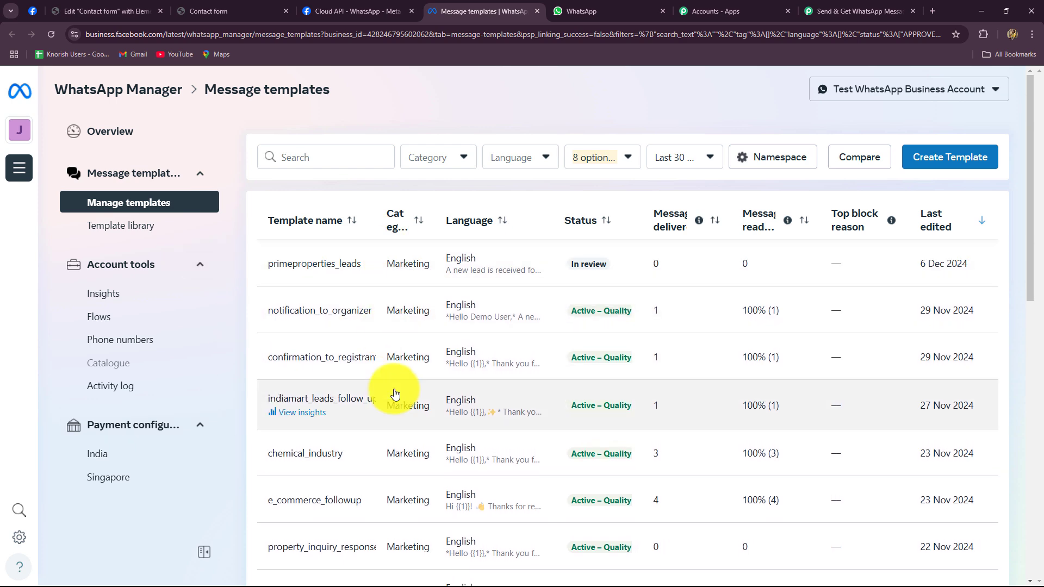
{"action": "left_click", "coordinate": [897, 12]}
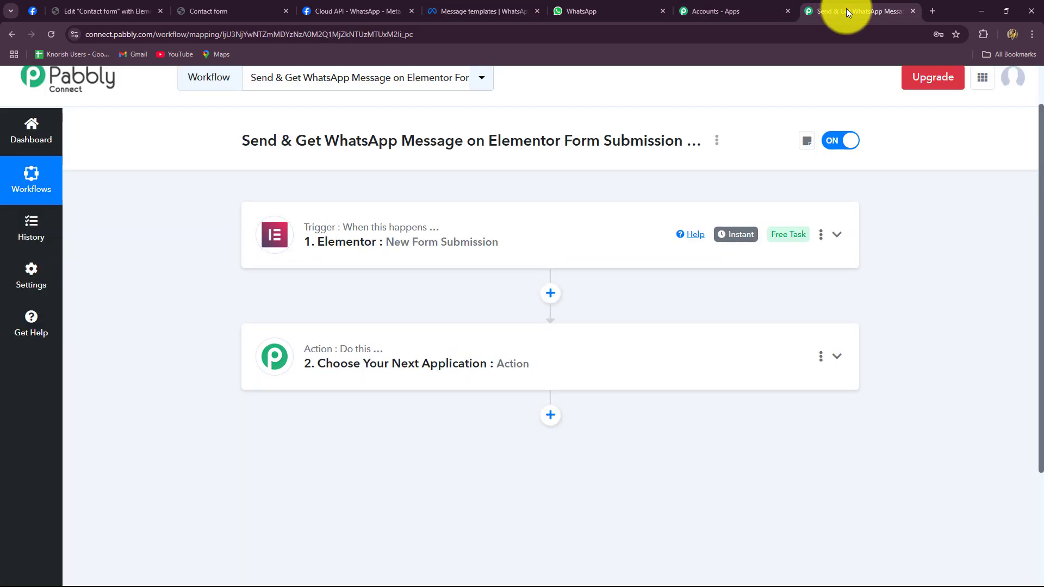
{"action": "left_click", "coordinate": [323, 365]}
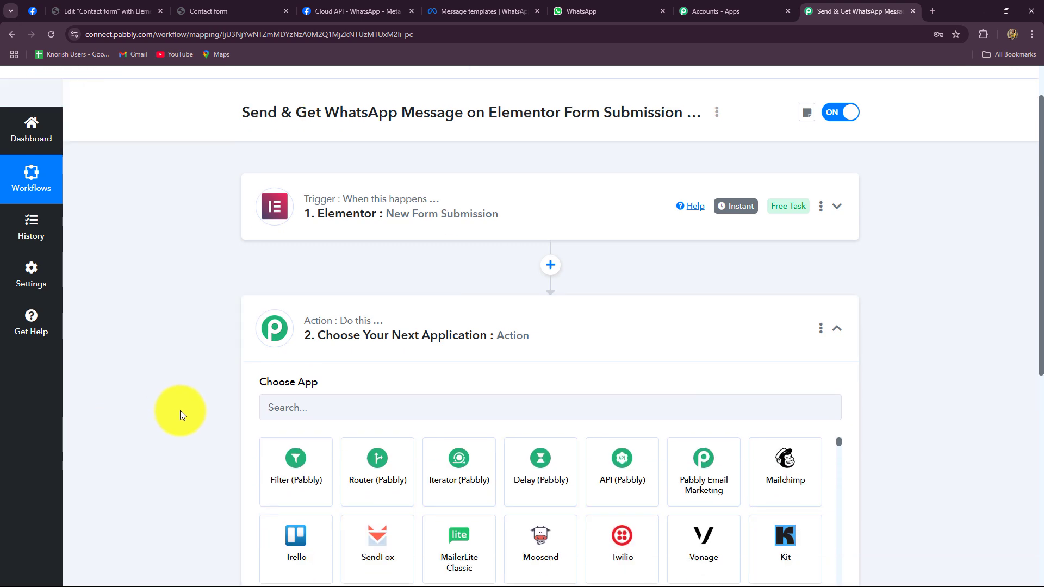
{"action": "left_click", "coordinate": [301, 192]}
{"action": "key", "text": "Caps_Lock"}
{"action": "type", "text": "Whats"}
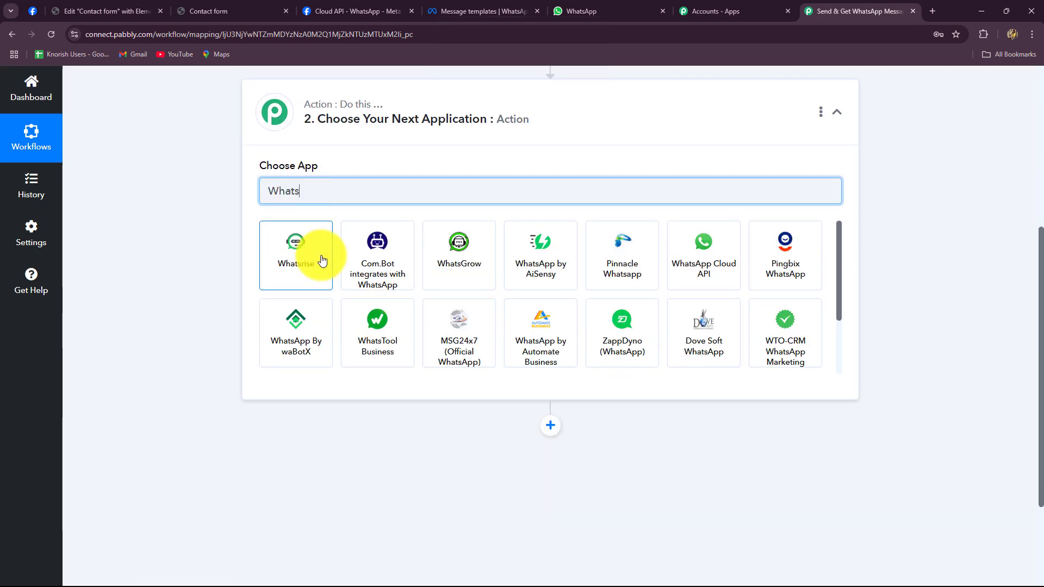
{"action": "left_click", "coordinate": [675, 271]}
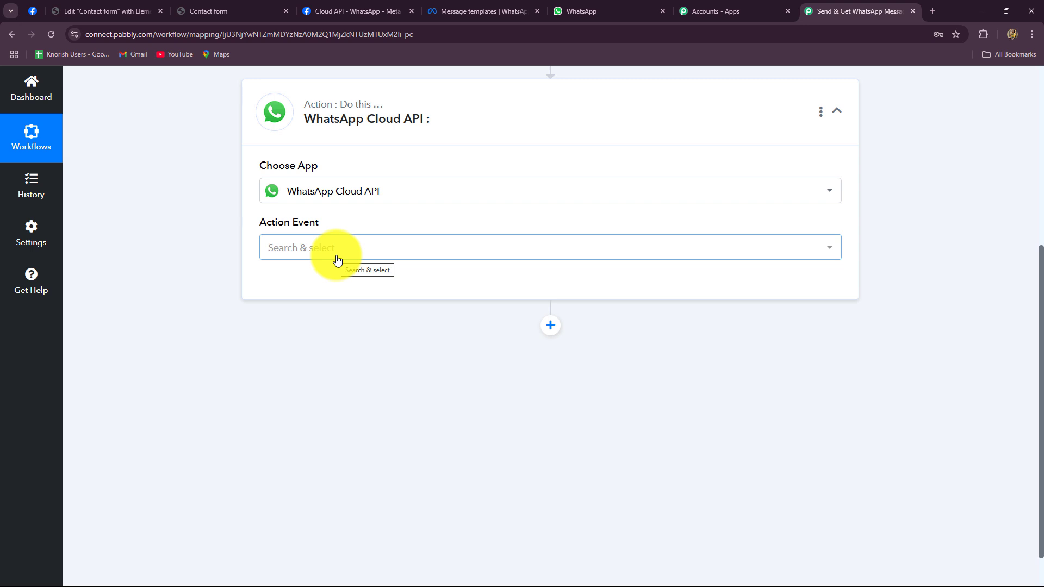
Set the action event to Send Template Message, start a new WhatsApp Cloud API connection and review its credential fields
{"action": "left_click", "coordinate": [337, 260]}
{"action": "left_click", "coordinate": [328, 321]}
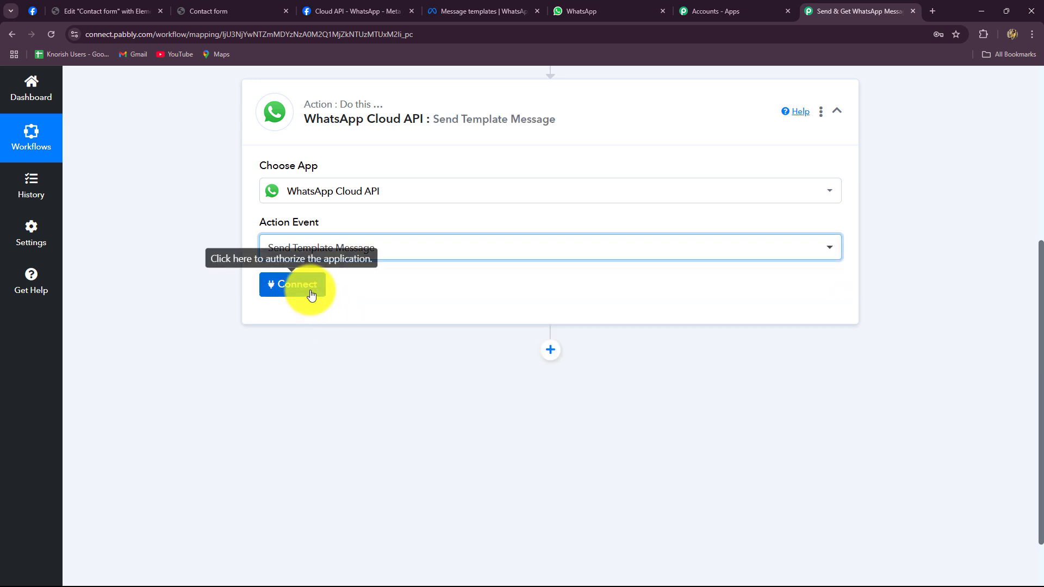
{"action": "left_click", "coordinate": [311, 294]}
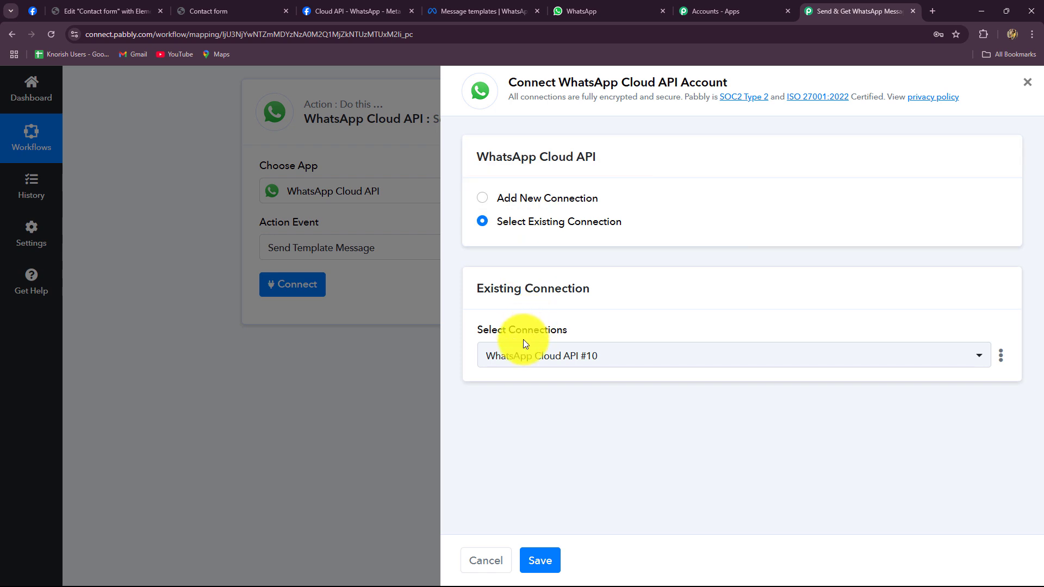
{"action": "left_click", "coordinate": [483, 202]}
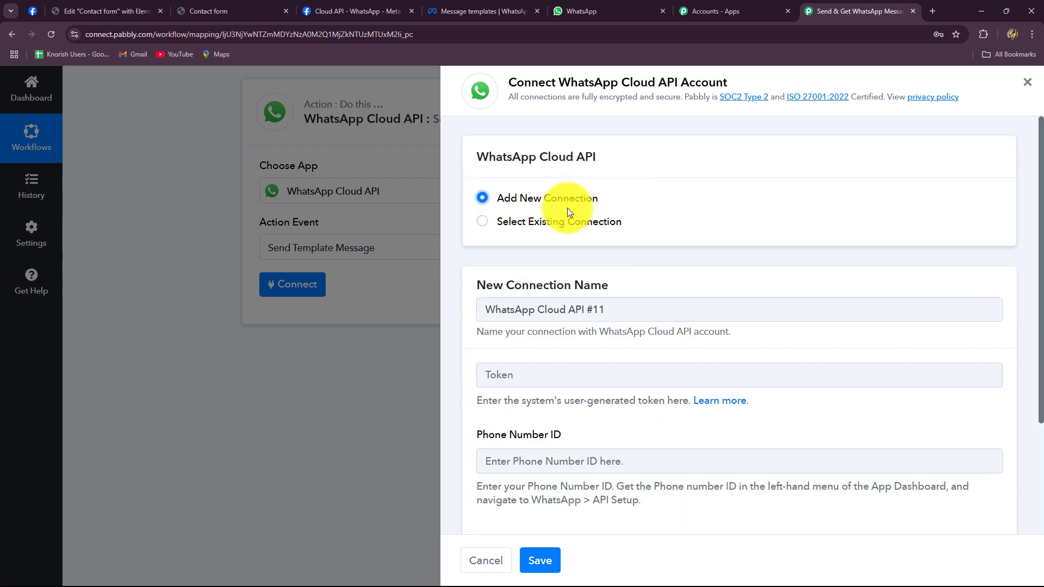
{"action": "scroll", "coordinate": [568, 333], "scroll_direction": "down", "scroll_amount": 2}
{"action": "scroll", "coordinate": [568, 373], "scroll_direction": "up", "scroll_amount": 2}
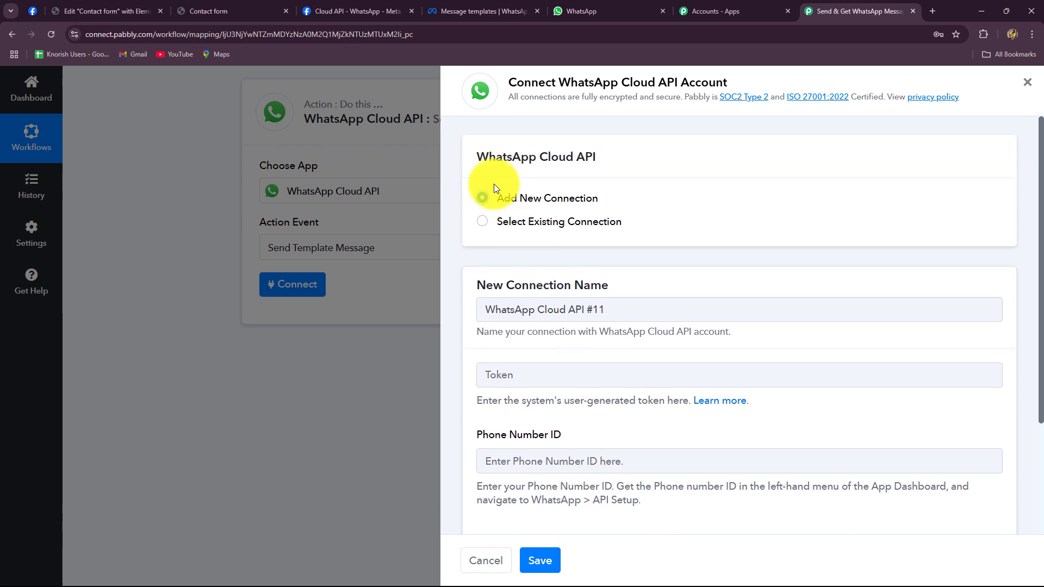
{"action": "scroll", "coordinate": [571, 366], "scroll_direction": "down", "scroll_amount": 3}
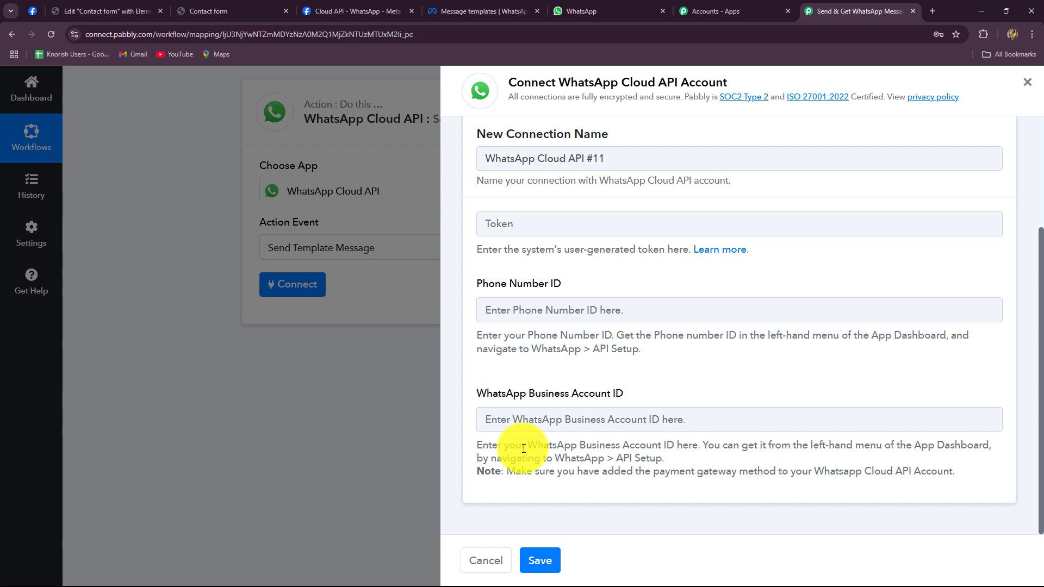
Copy the access token from the Meta app's WhatsApp API Setup page and paste it as the new connection's token
{"action": "left_click", "coordinate": [373, 10]}
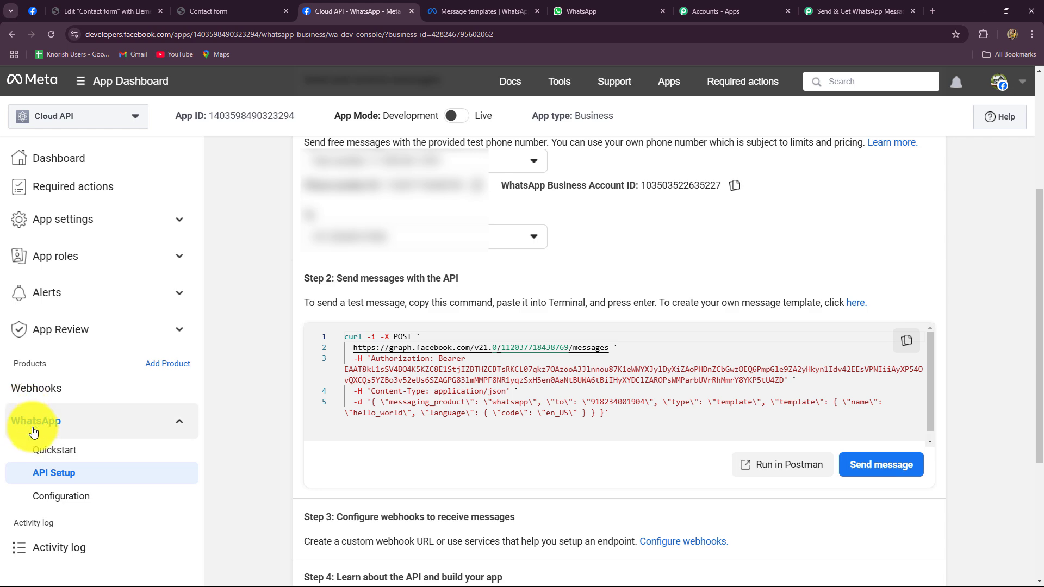
{"action": "left_click", "coordinate": [62, 478]}
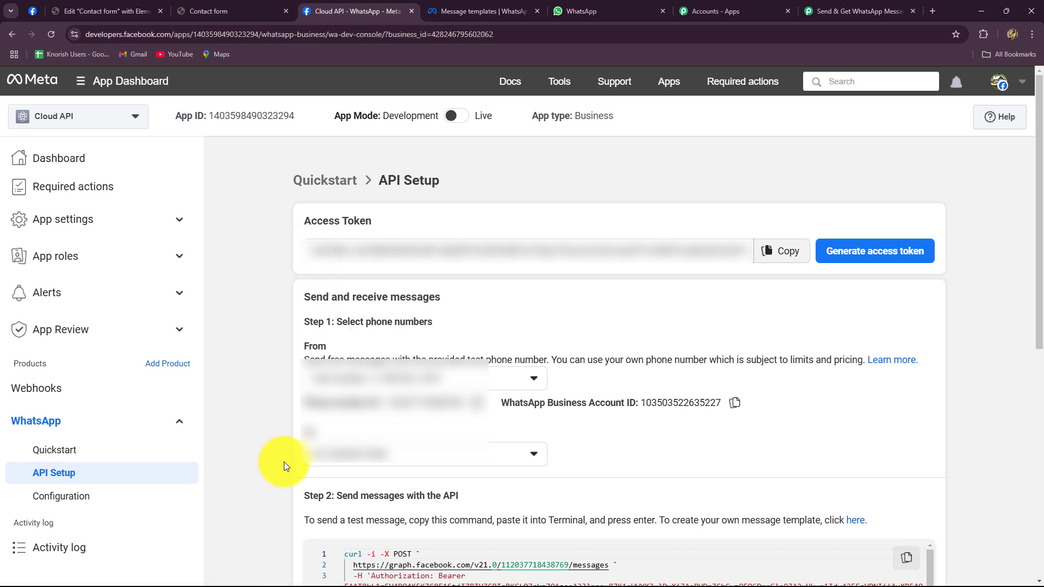
{"action": "left_click", "coordinate": [783, 254]}
{"action": "left_click", "coordinate": [829, 11]}
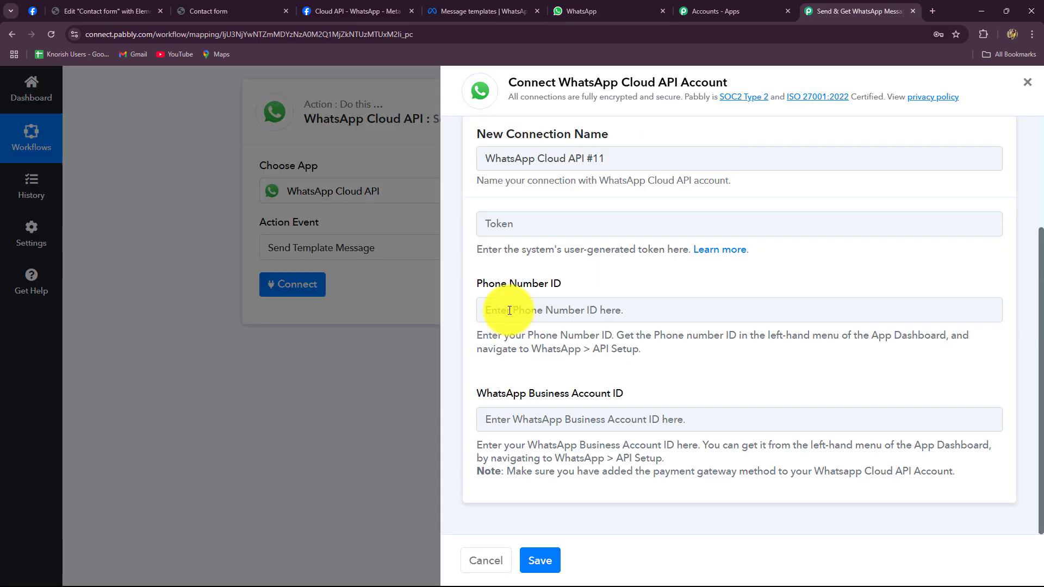
{"action": "left_click", "coordinate": [495, 225]}
{"action": "key", "text": "ctrl+v"}
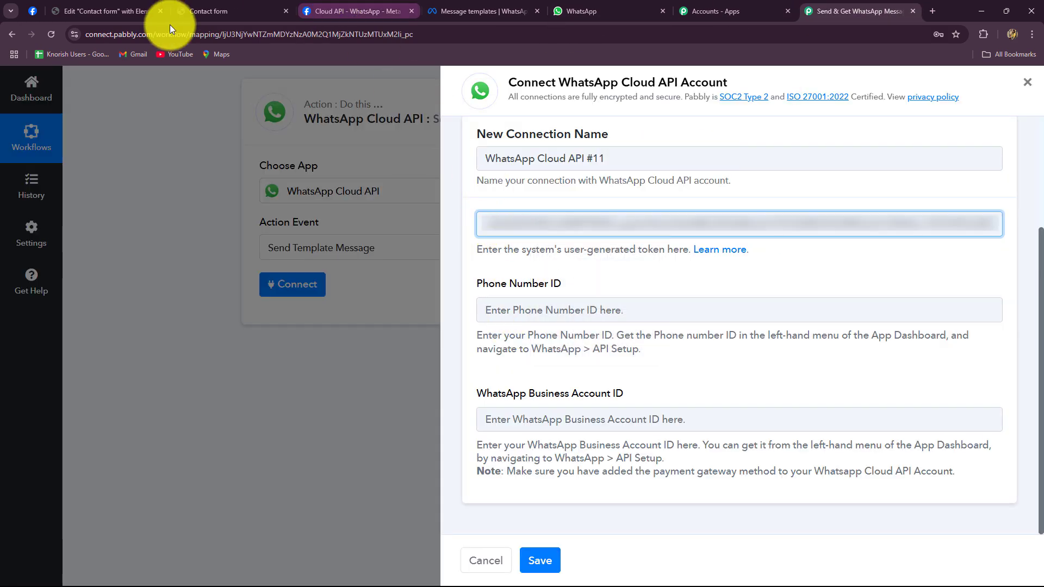
Copy the phone number ID from Meta's API Setup page into the connection's Phone Number ID field
{"action": "left_click", "coordinate": [356, 10]}
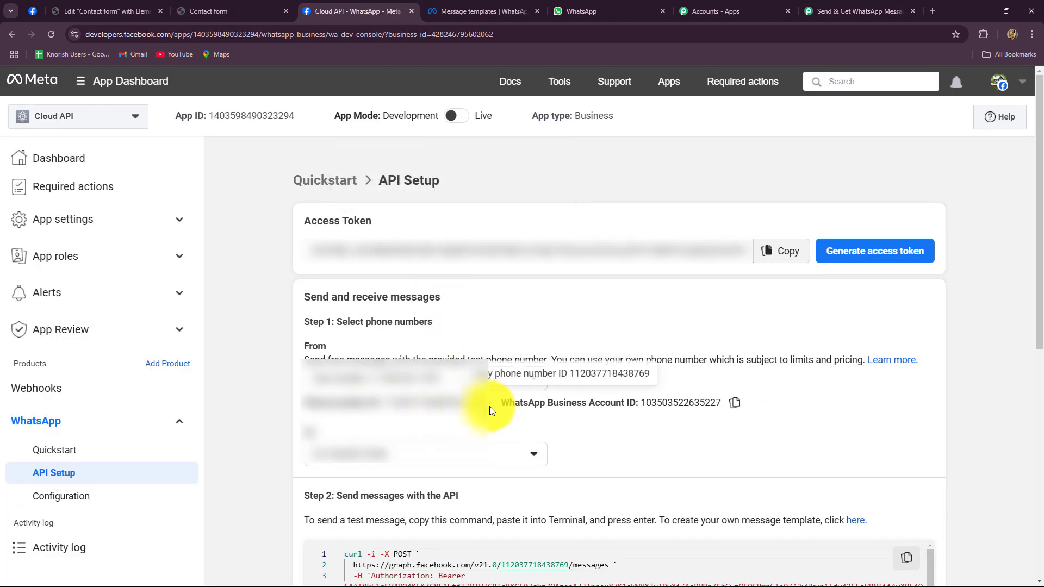
{"action": "left_click", "coordinate": [854, 10]}
{"action": "left_click", "coordinate": [482, 310]}
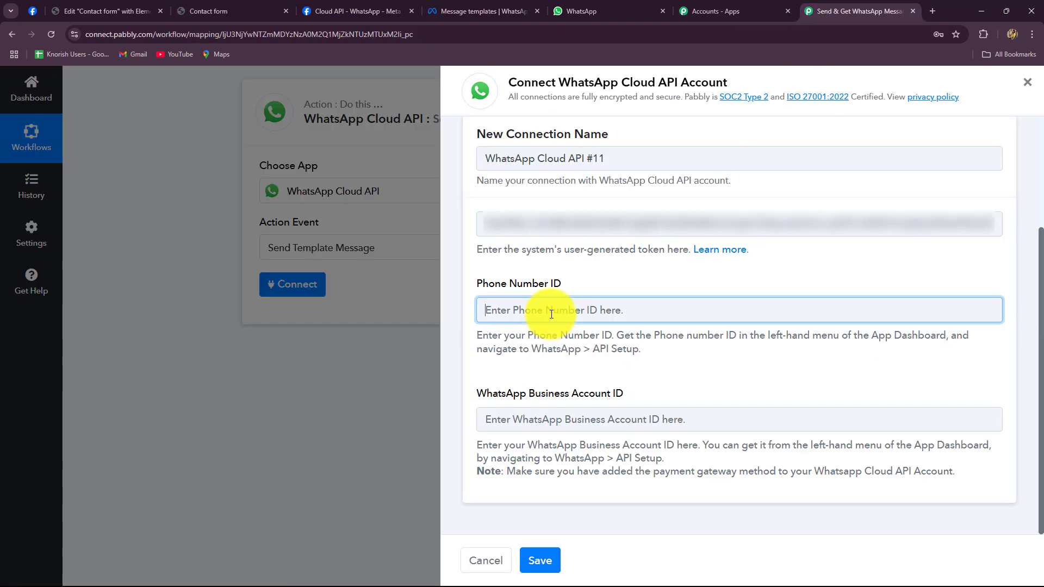
{"action": "key", "text": "ctrl+v"}
Copy the WhatsApp Business Account ID from Meta's API Setup page into the matching field of the connection
{"action": "left_click", "coordinate": [348, 10]}
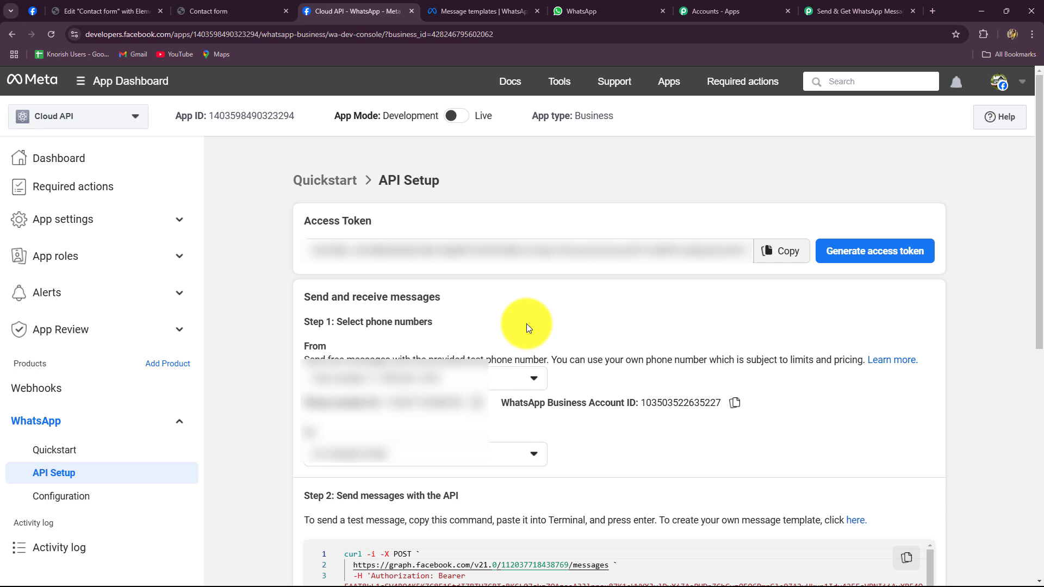
{"action": "left_click", "coordinate": [735, 404]}
{"action": "left_click", "coordinate": [886, 10]}
{"action": "left_click", "coordinate": [478, 420]}
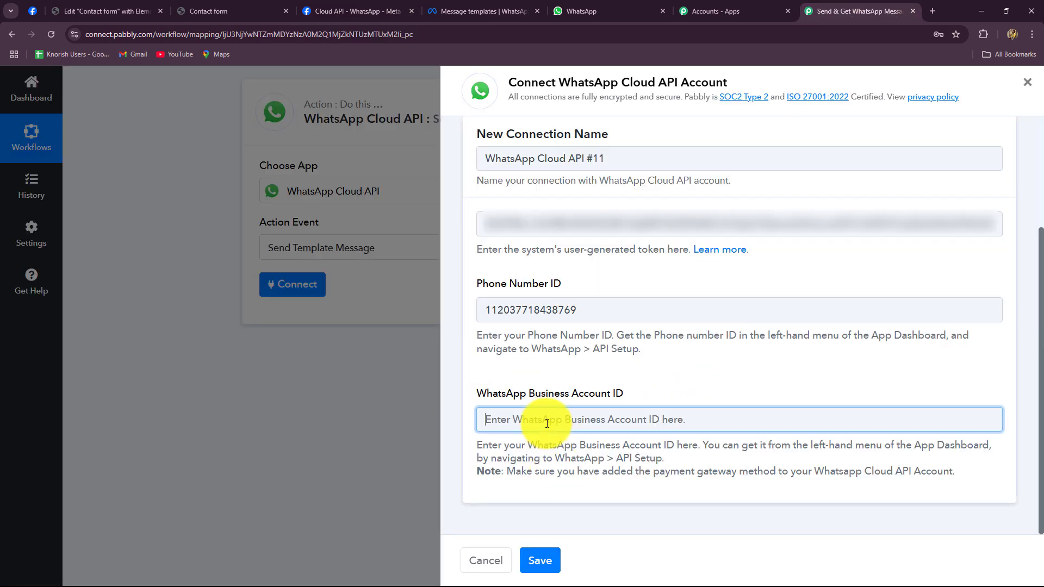
{"action": "key", "text": "ctrl+v"}
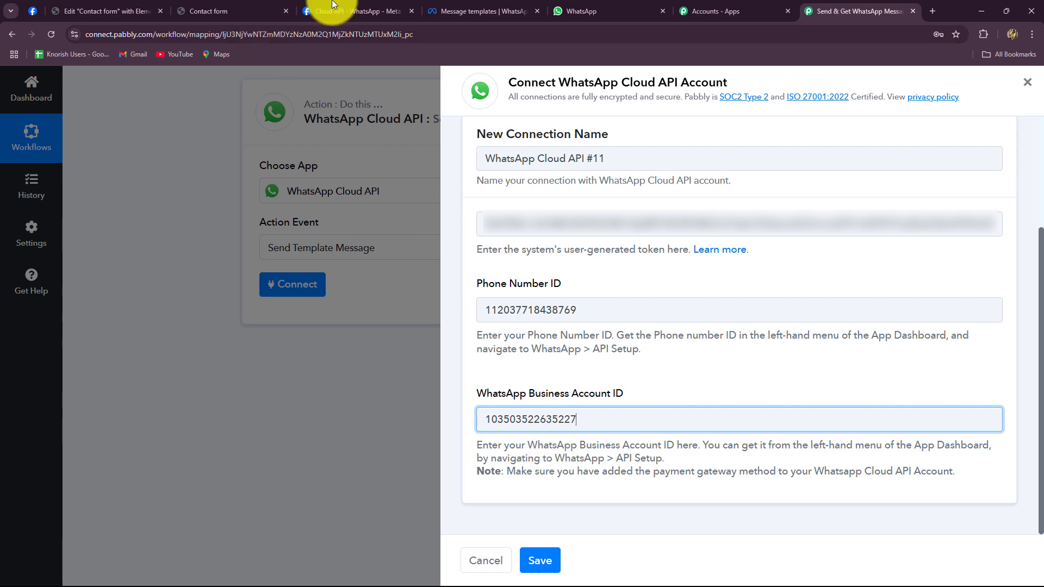
Check the credentials against Meta's API Setup page and save the new WhatsApp Cloud API connection
{"action": "left_click", "coordinate": [363, 3]}
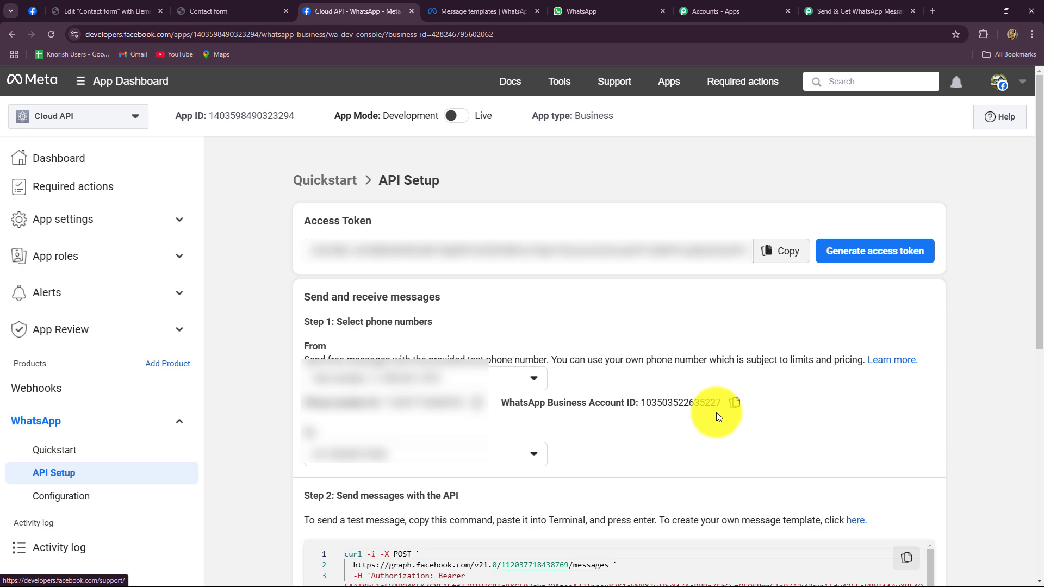
{"action": "left_click", "coordinate": [823, 8]}
{"action": "key", "text": "ctrl+v"}
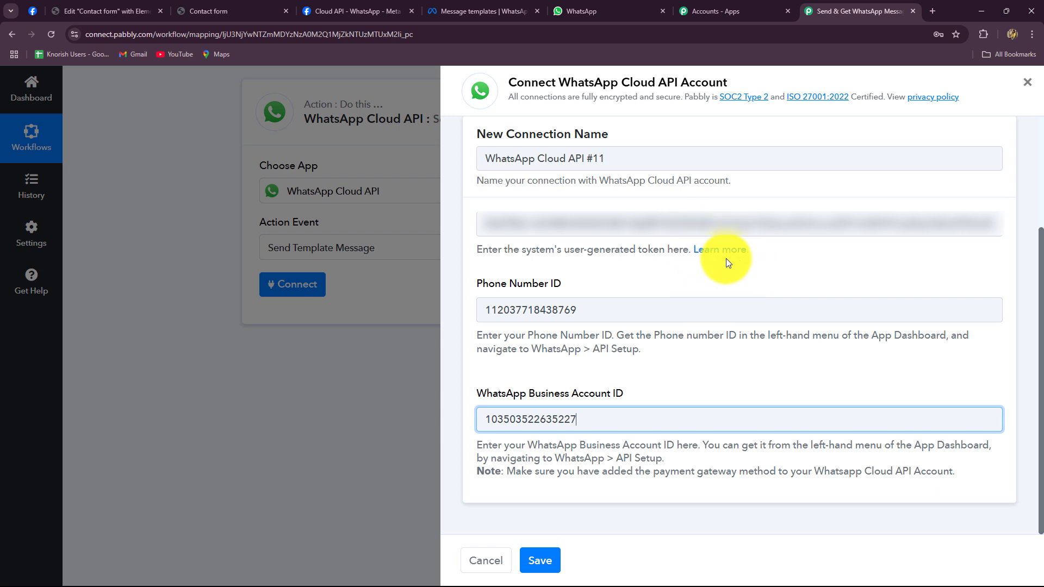
{"action": "left_click", "coordinate": [540, 560]}
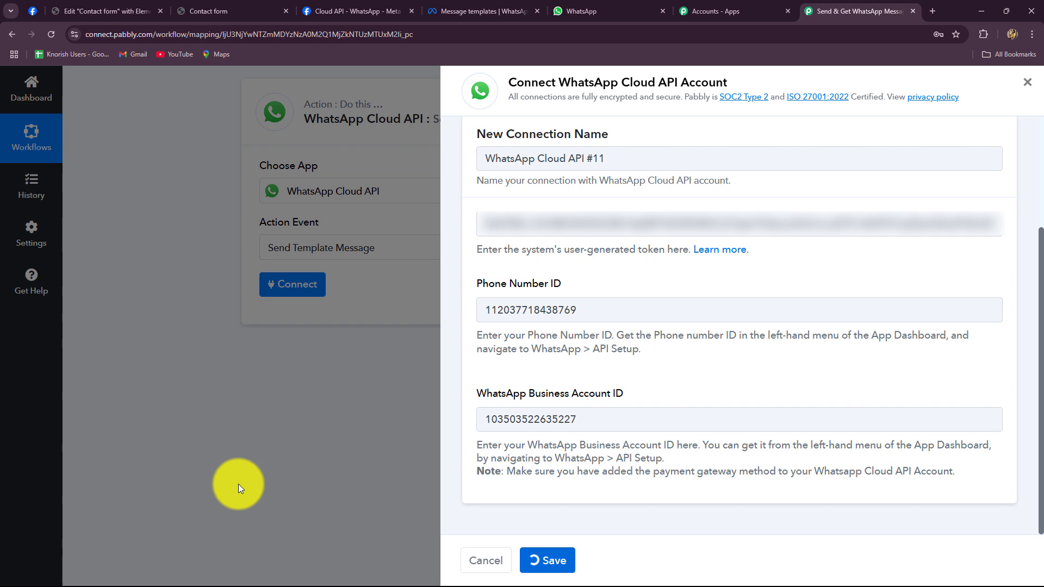
Review the fields of the Send Template Message action and open the list of available template names
{"action": "scroll", "coordinate": [155, 368], "scroll_direction": "down", "scroll_amount": 4}
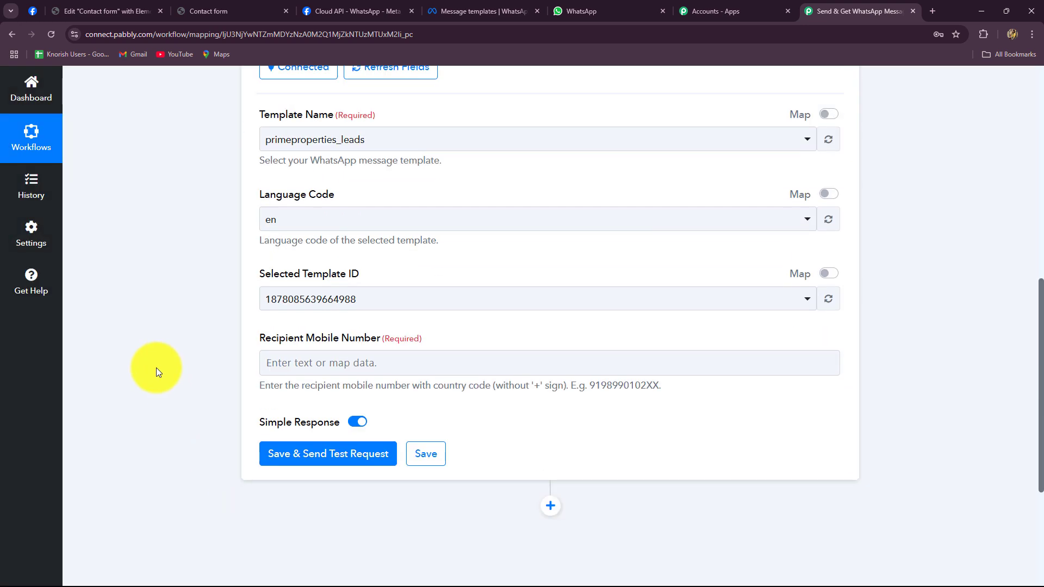
{"action": "scroll", "coordinate": [156, 370], "scroll_direction": "up", "scroll_amount": 3}
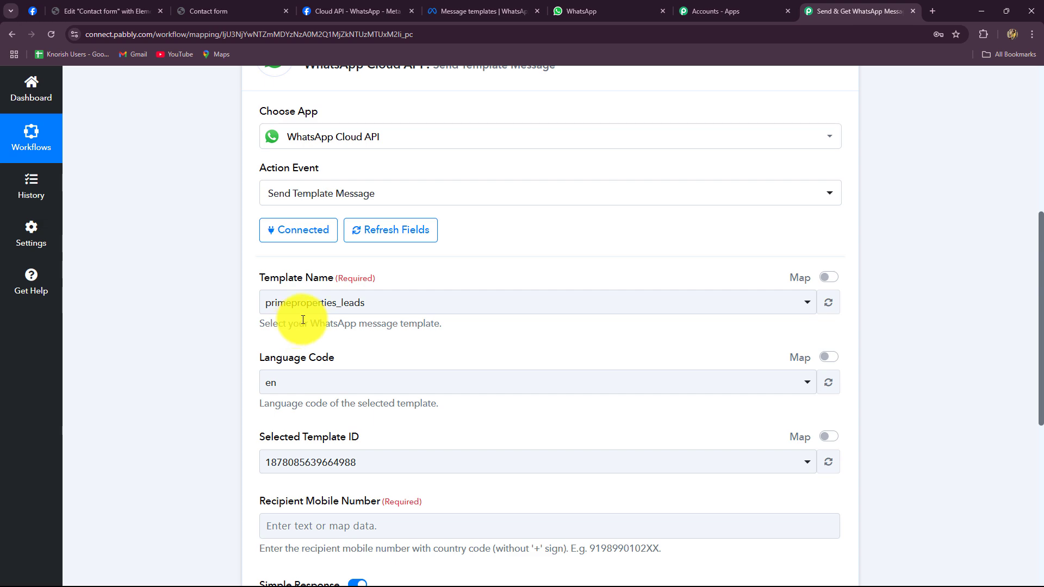
{"action": "left_click", "coordinate": [305, 303]}
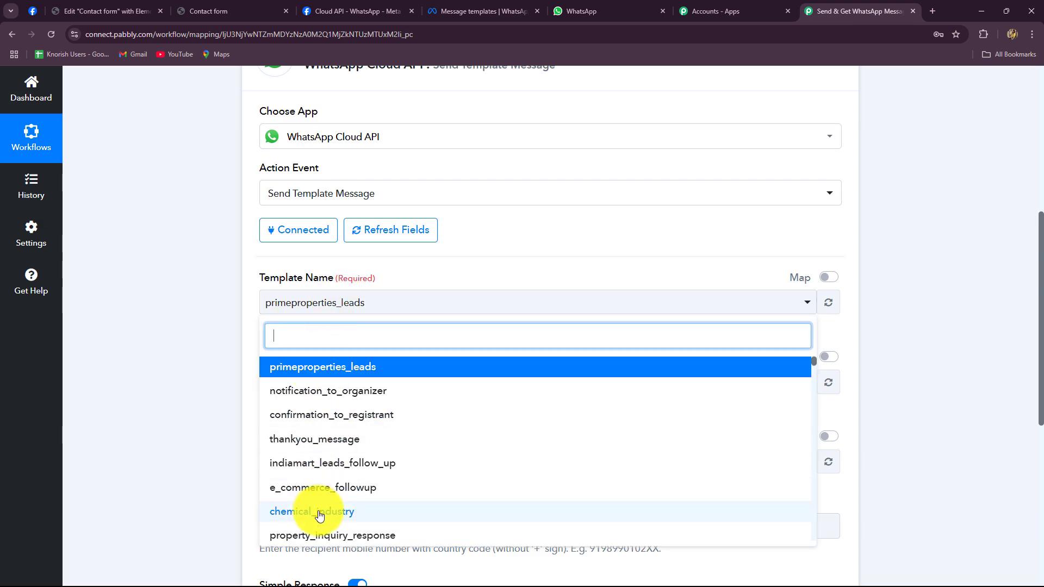
View the WhatsApp message templates and locate the link for creating templates on Meta's API Setup page
{"action": "left_click", "coordinate": [493, 11]}
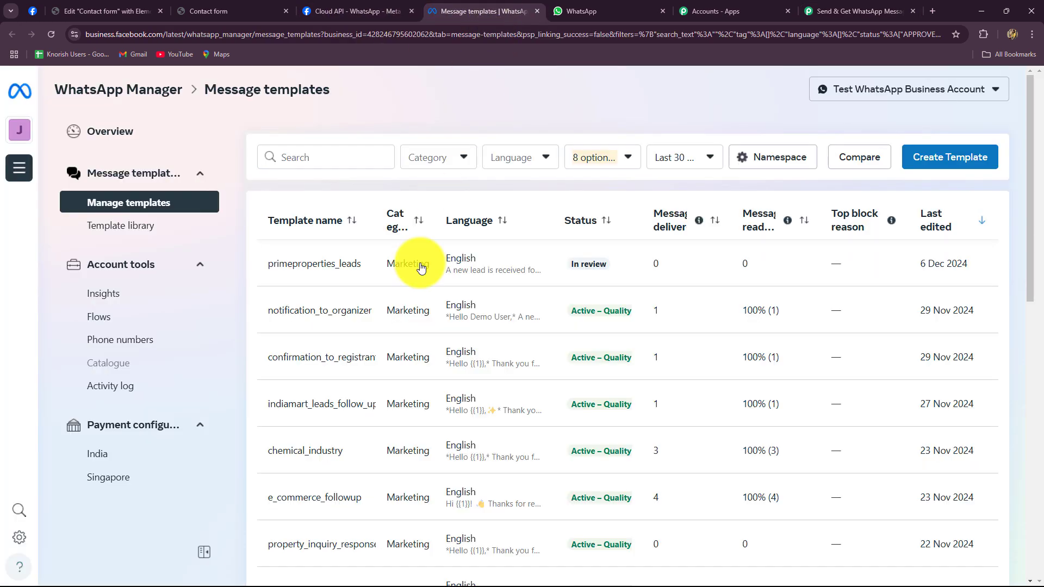
{"action": "left_click", "coordinate": [348, 10]}
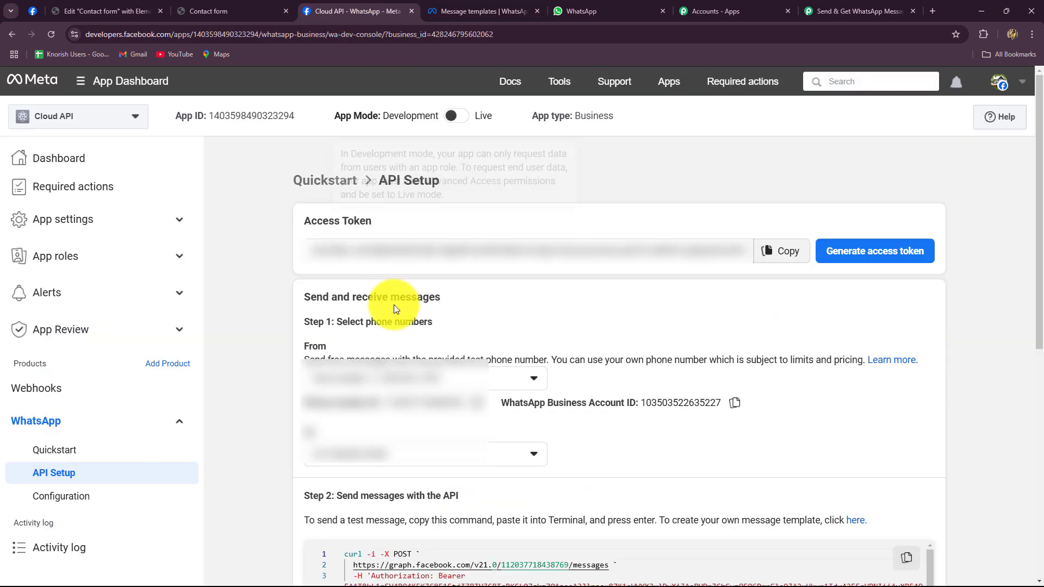
{"action": "scroll", "coordinate": [391, 302], "scroll_direction": "down", "scroll_amount": 6}
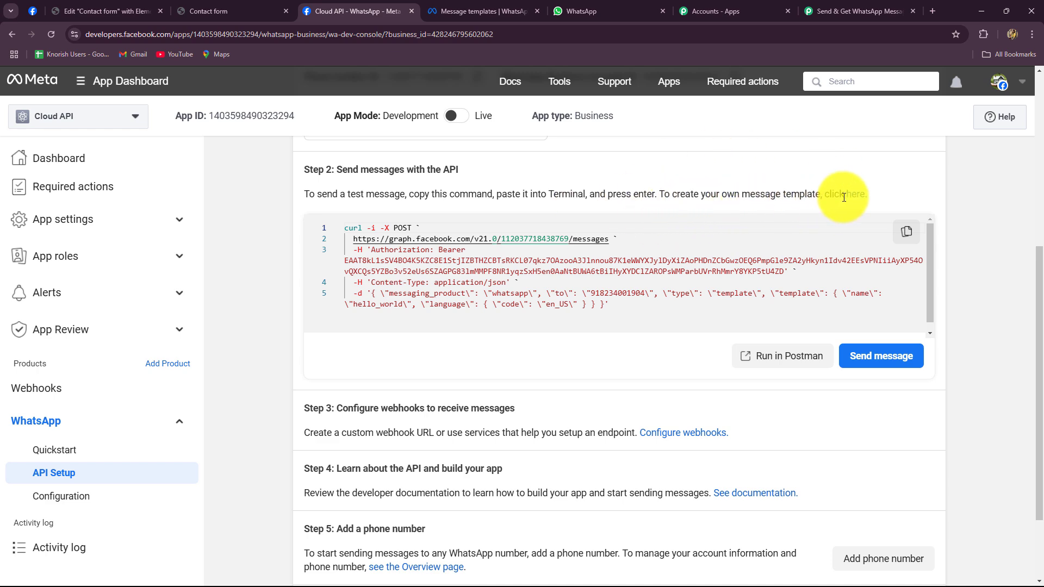
Open the insights of the property_inquiry_response template and read its message, noting the lead's name placeholder
{"action": "left_click", "coordinate": [456, 11]}
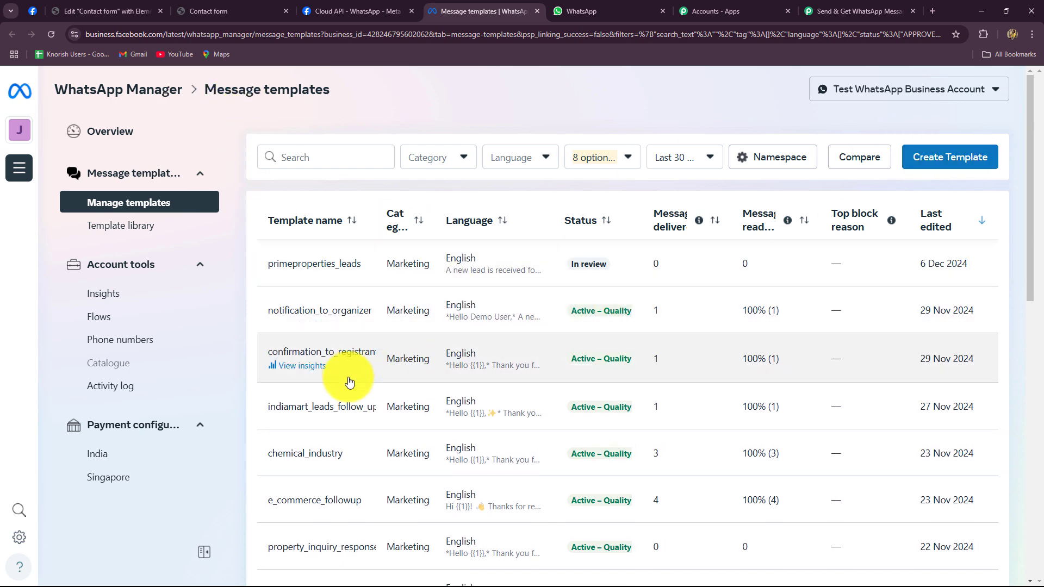
{"action": "scroll", "coordinate": [349, 381], "scroll_direction": "down", "scroll_amount": 4}
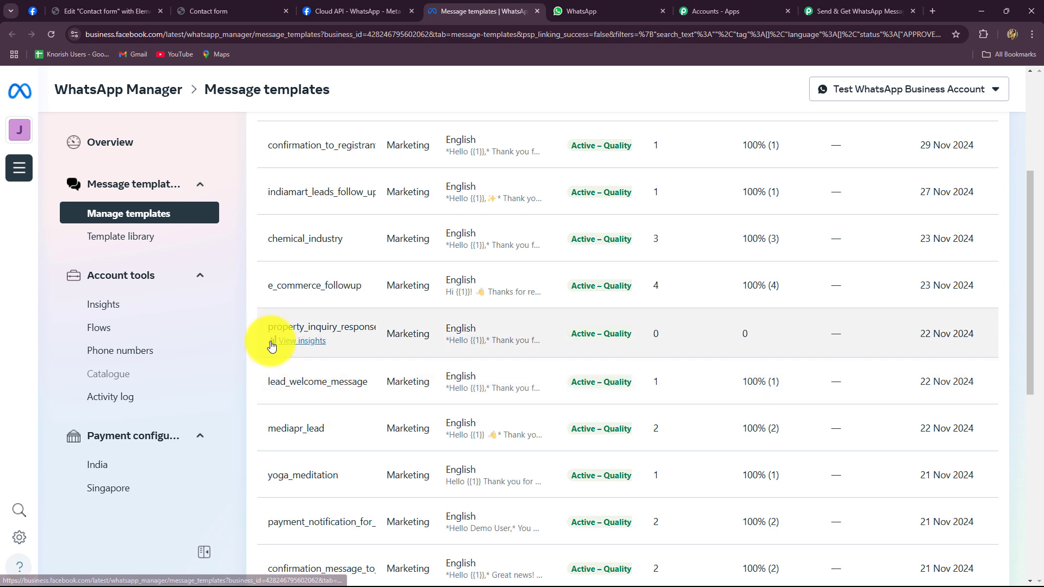
{"action": "left_click", "coordinate": [317, 342]}
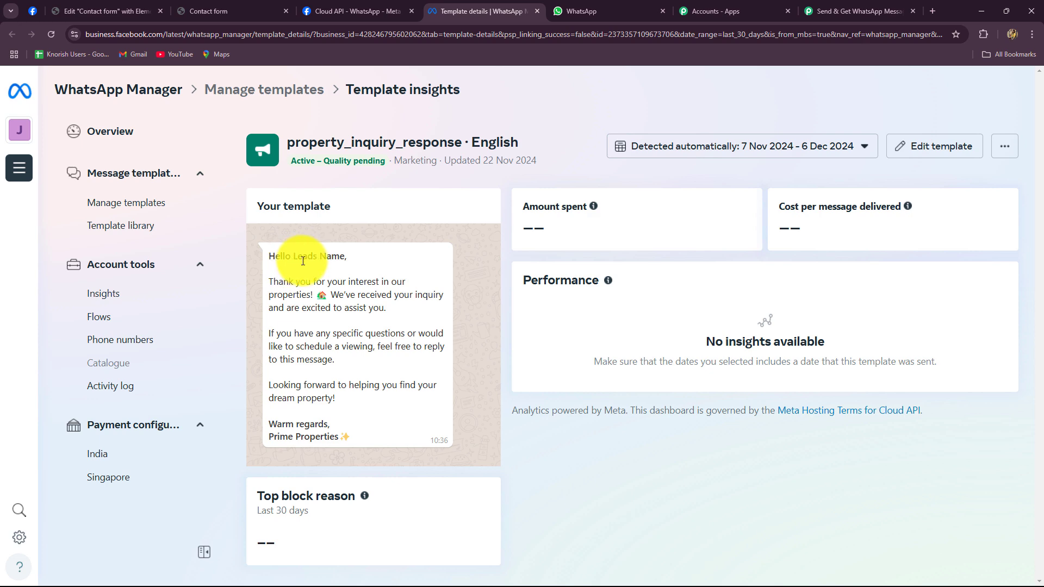
{"action": "left_click_drag", "start_coordinate": [297, 256], "coordinate": [332, 264]}
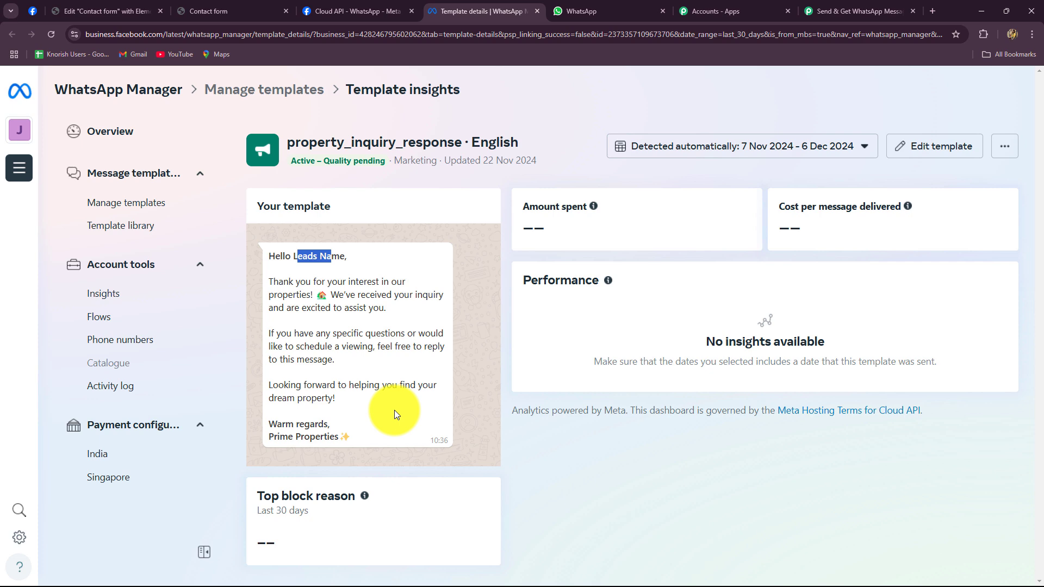
Reopen the message templates list from Meta's API Setup page and check the status of property_inquiry_response
{"action": "left_click", "coordinate": [375, 11]}
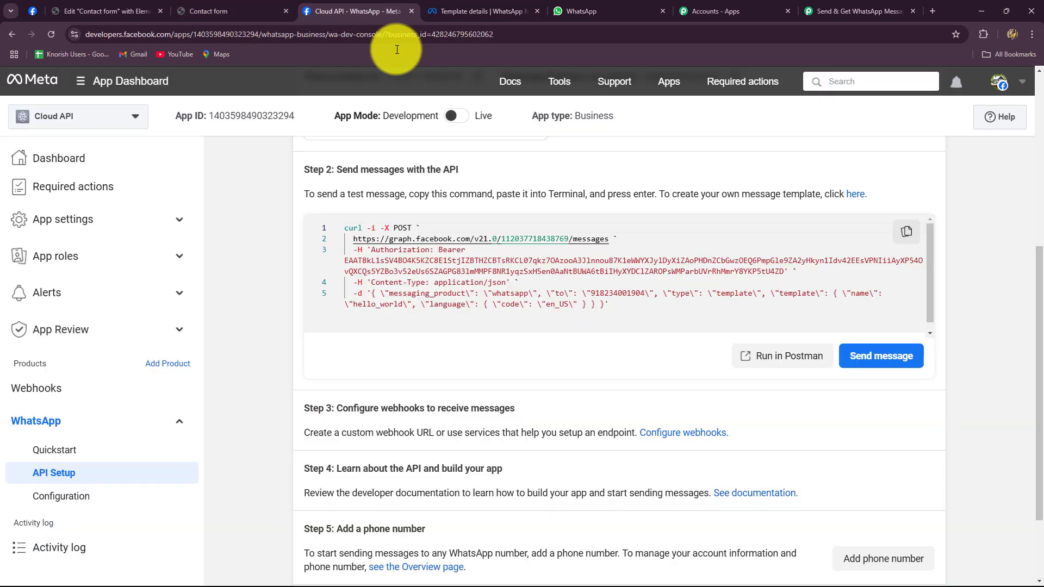
{"action": "left_click", "coordinate": [863, 197]}
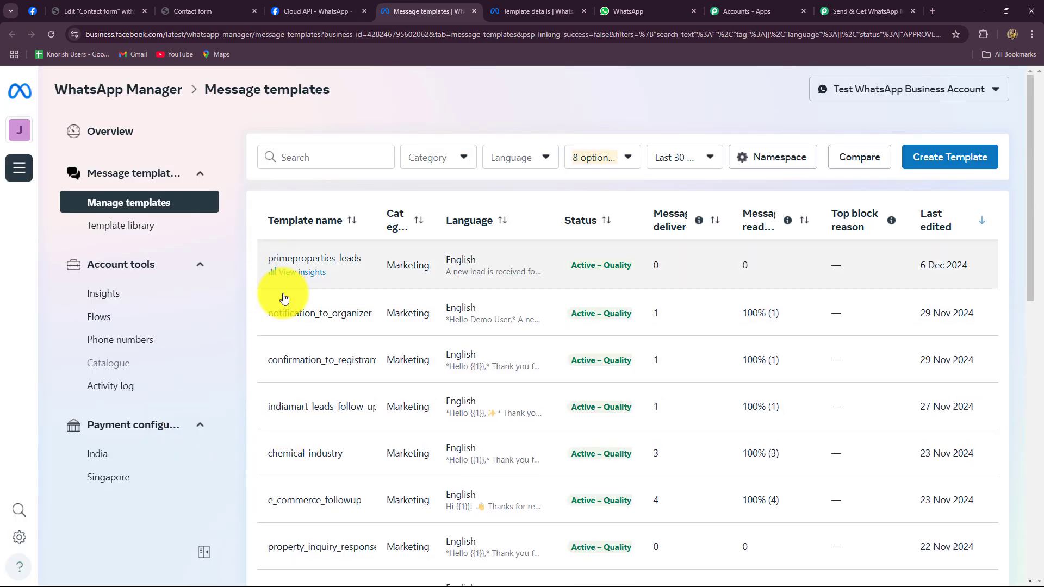
{"action": "scroll", "coordinate": [303, 443], "scroll_direction": "down", "scroll_amount": 3}
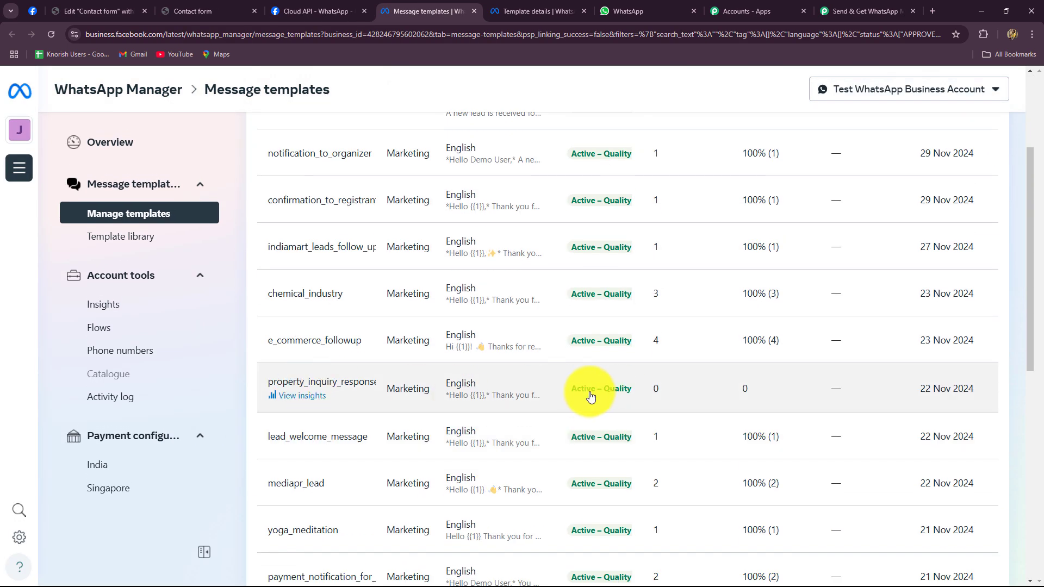
Return to the Pabbly Connect workflow and set the action's template name to property_inquiry_response
{"action": "scroll", "coordinate": [590, 396], "scroll_direction": "up", "scroll_amount": 3}
{"action": "scroll", "coordinate": [585, 388], "scroll_direction": "down", "scroll_amount": 3}
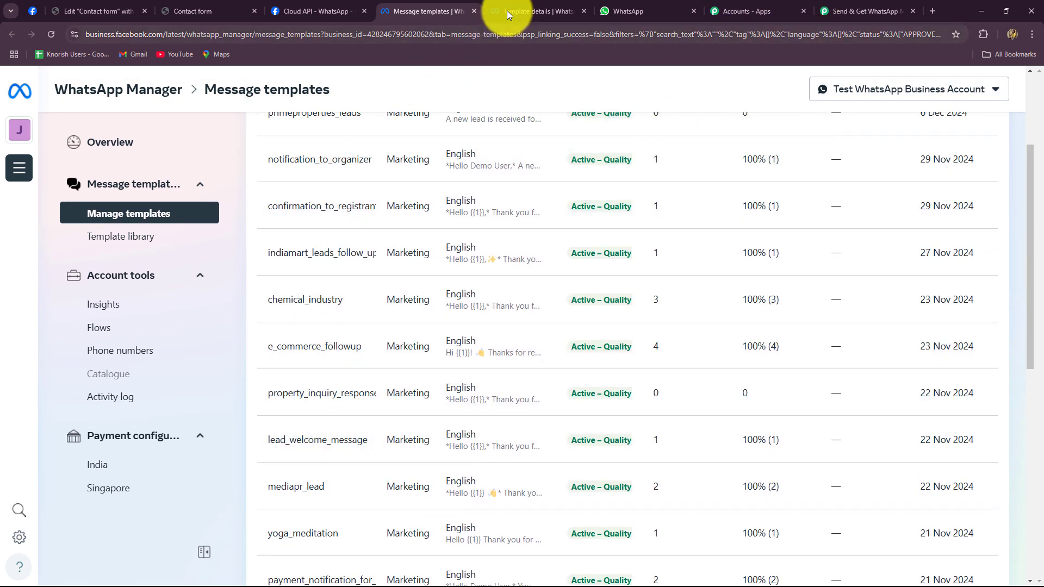
{"action": "left_click", "coordinate": [506, 11]}
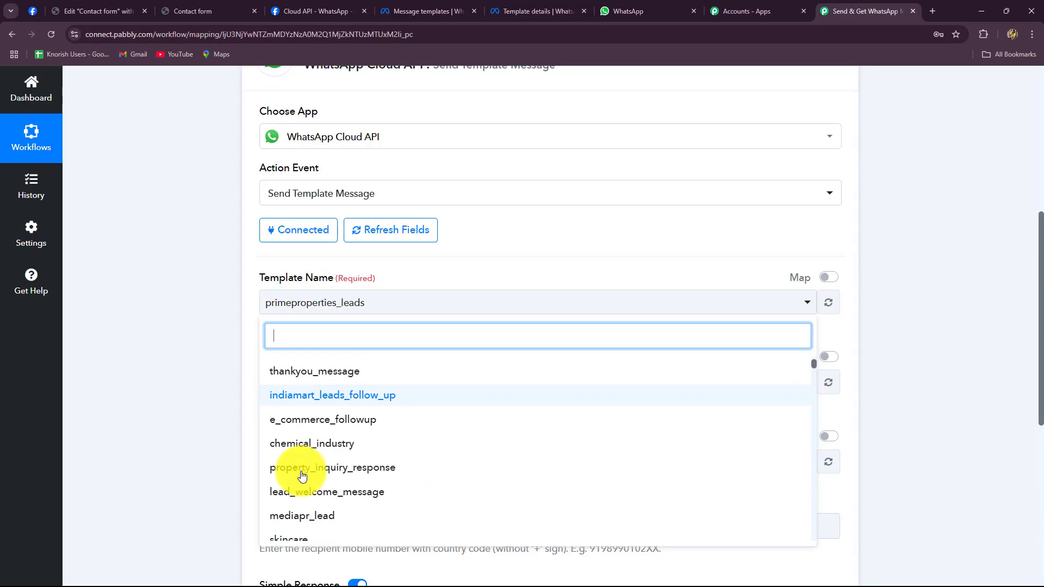
{"action": "scroll", "coordinate": [315, 435], "scroll_direction": "down", "scroll_amount": 1}
{"action": "left_click", "coordinate": [319, 426]}
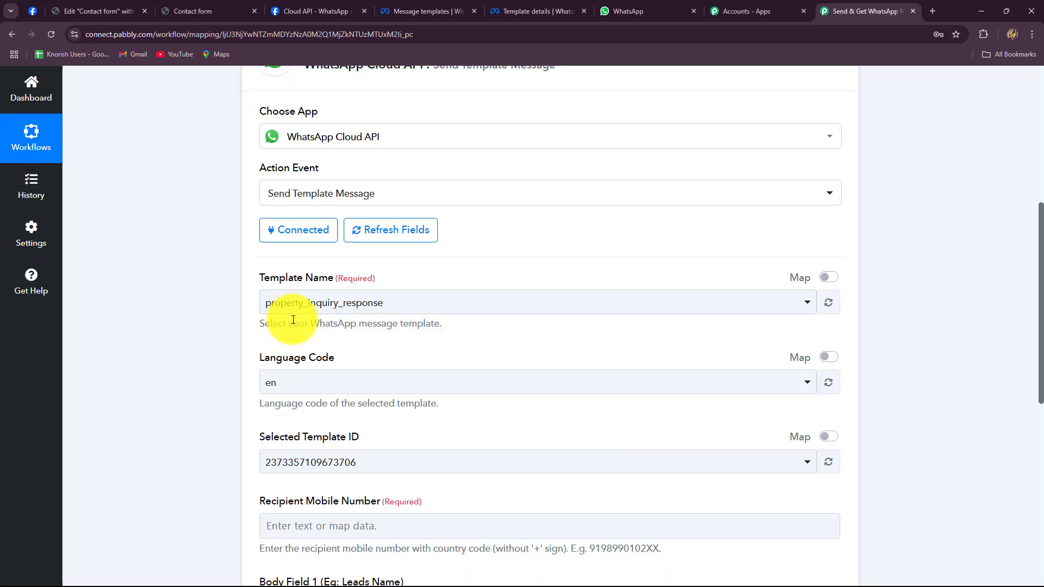
Map the Recipient Mobile Number to the Phone Number from the Elementor form submission
{"action": "scroll", "coordinate": [294, 315], "scroll_direction": "down", "scroll_amount": 2}
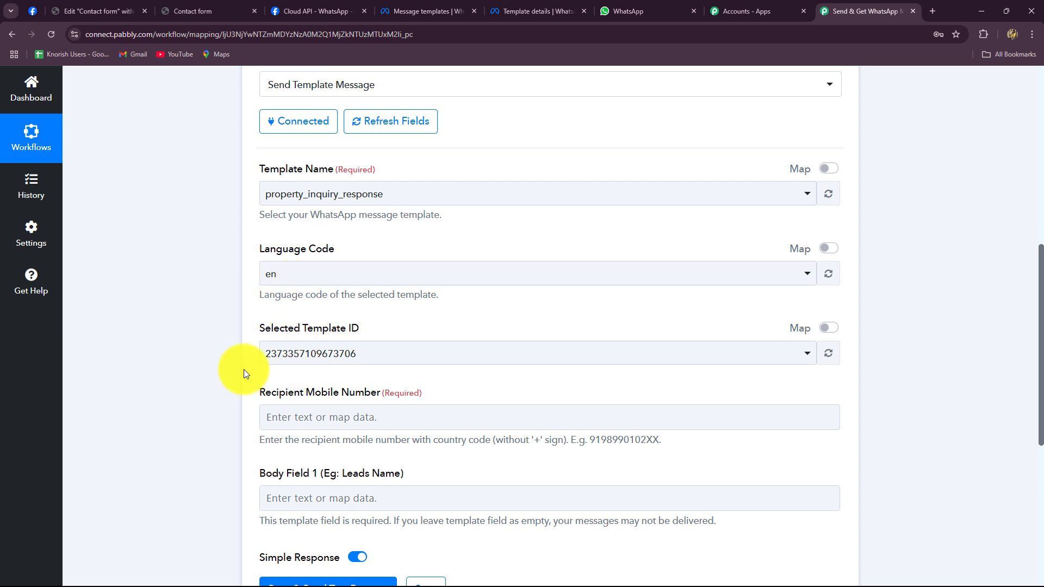
{"action": "scroll", "coordinate": [279, 386], "scroll_direction": "down", "scroll_amount": 3}
{"action": "left_click", "coordinate": [298, 261]}
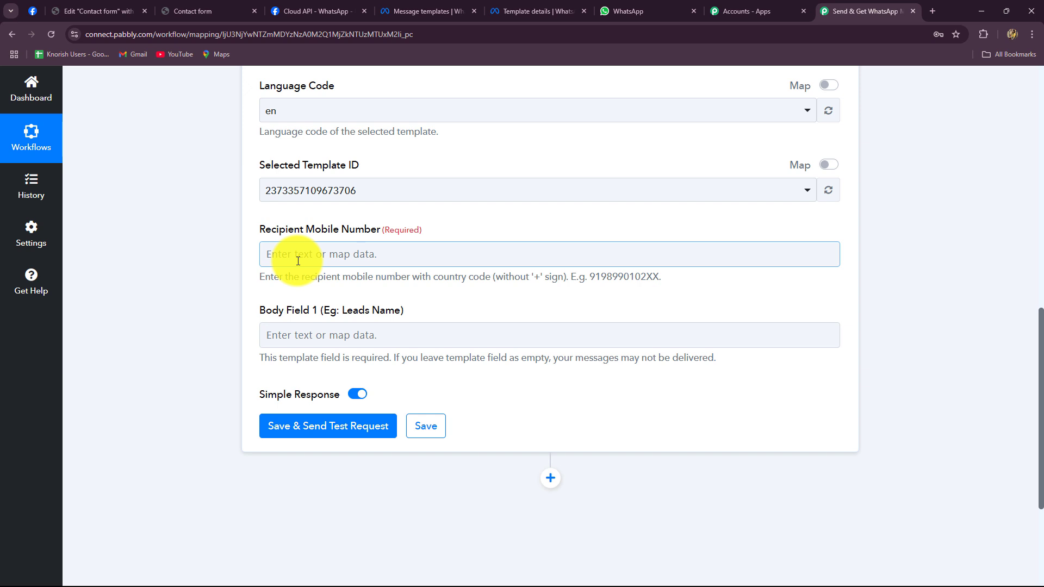
{"action": "left_click", "coordinate": [297, 261]}
{"action": "left_click", "coordinate": [310, 251]}
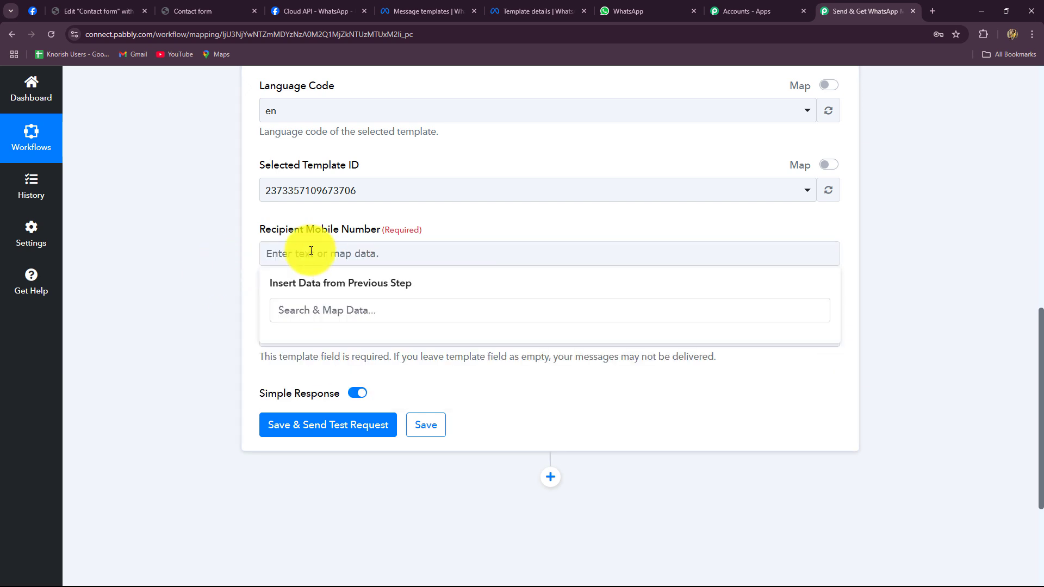
{"action": "left_click", "coordinate": [400, 252]}
{"action": "left_click", "coordinate": [400, 356]}
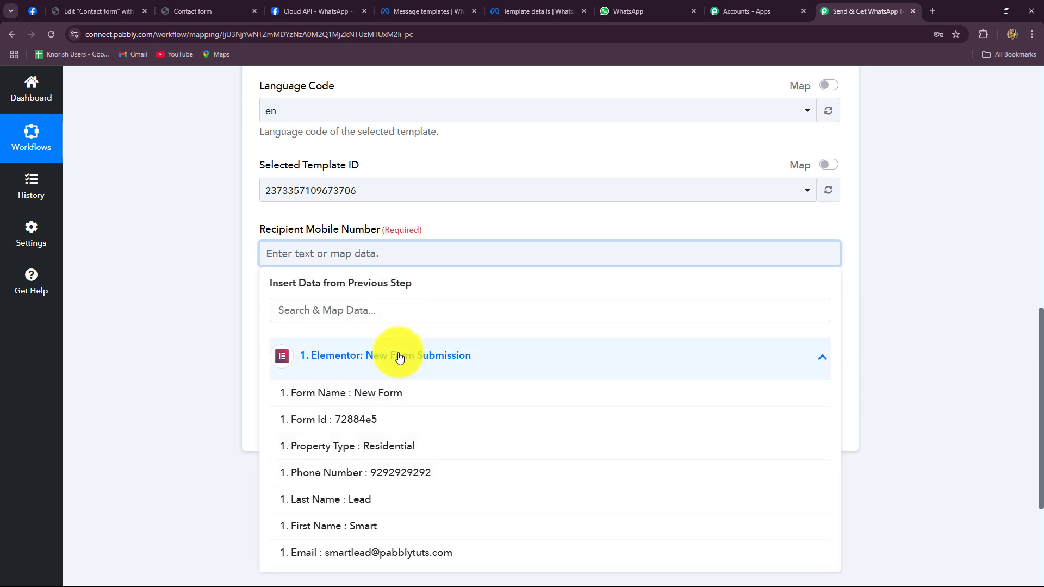
{"action": "scroll", "coordinate": [419, 449], "scroll_direction": "down", "scroll_amount": 3}
{"action": "scroll", "coordinate": [419, 455], "scroll_direction": "up", "scroll_amount": 2}
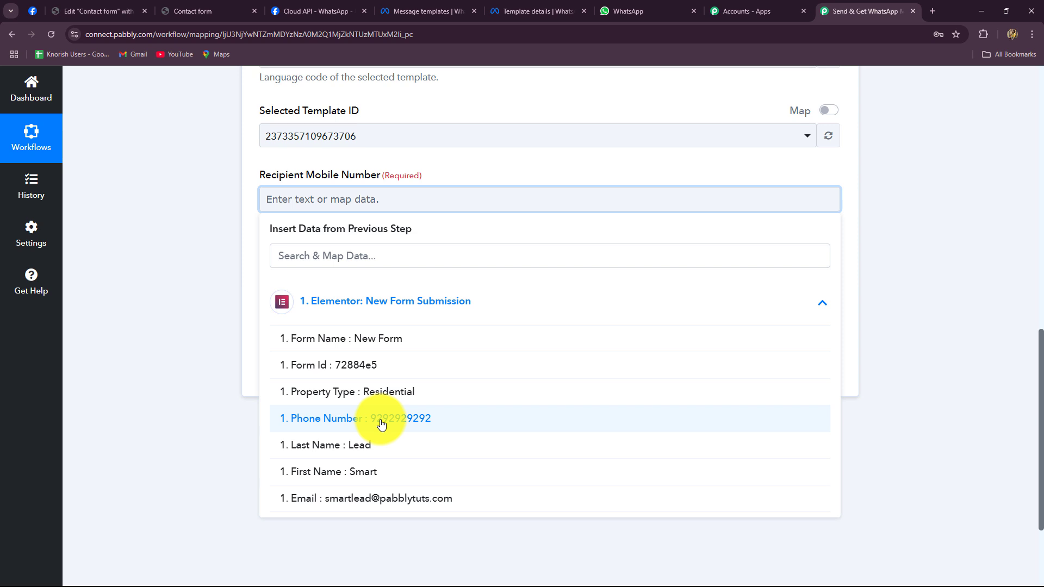
{"action": "left_click", "coordinate": [381, 424]}
{"action": "left_click", "coordinate": [978, 310]}
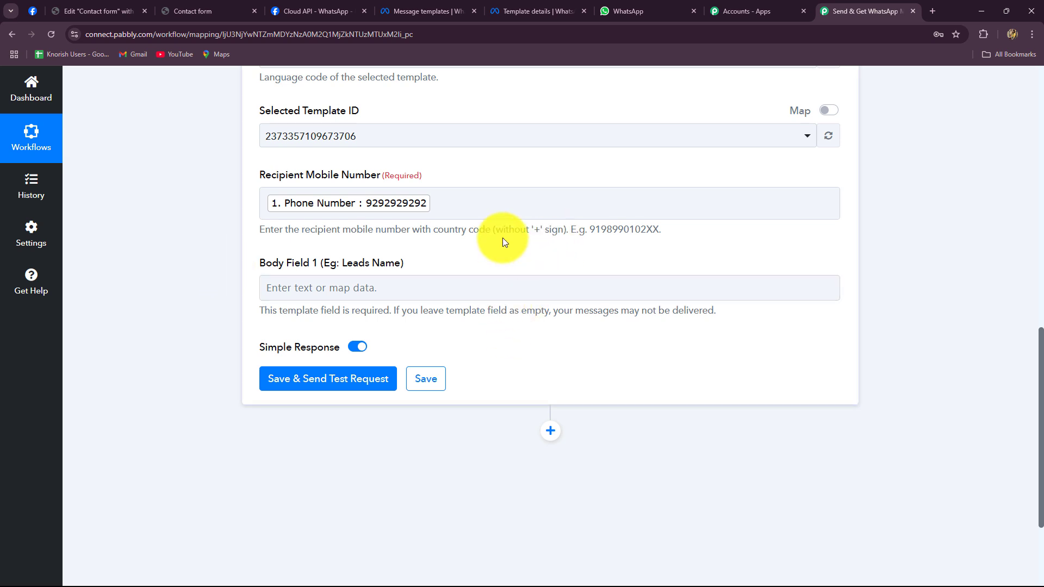
Prefix the mapped recipient phone number with the country code 91, without a plus sign
{"action": "left_click", "coordinate": [267, 203]}
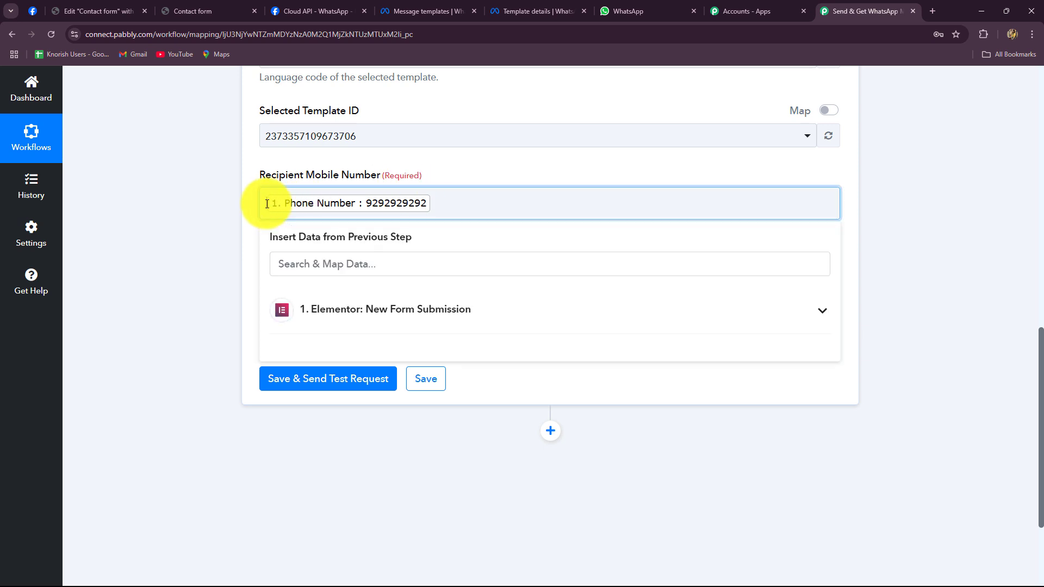
{"action": "type", "text": "91"}
{"action": "left_click", "coordinate": [225, 217]}
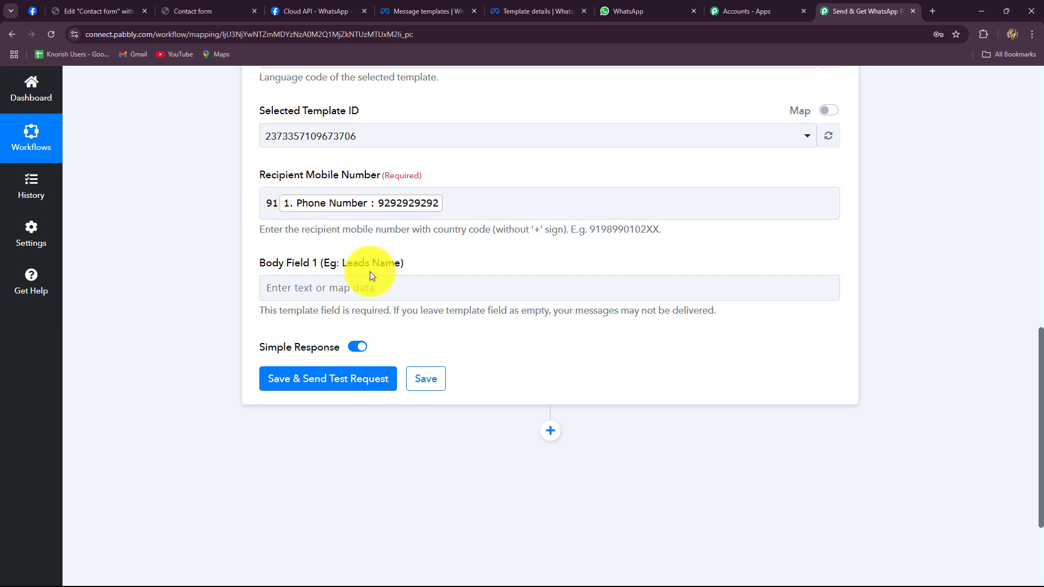
Check the Leads Name placeholder in the template's message and map Body Field 1 to First Name followed by Last Name from the form submission
{"action": "scroll", "coordinate": [359, 284], "scroll_direction": "down", "scroll_amount": 1}
{"action": "scroll", "coordinate": [358, 286], "scroll_direction": "down", "scroll_amount": 2}
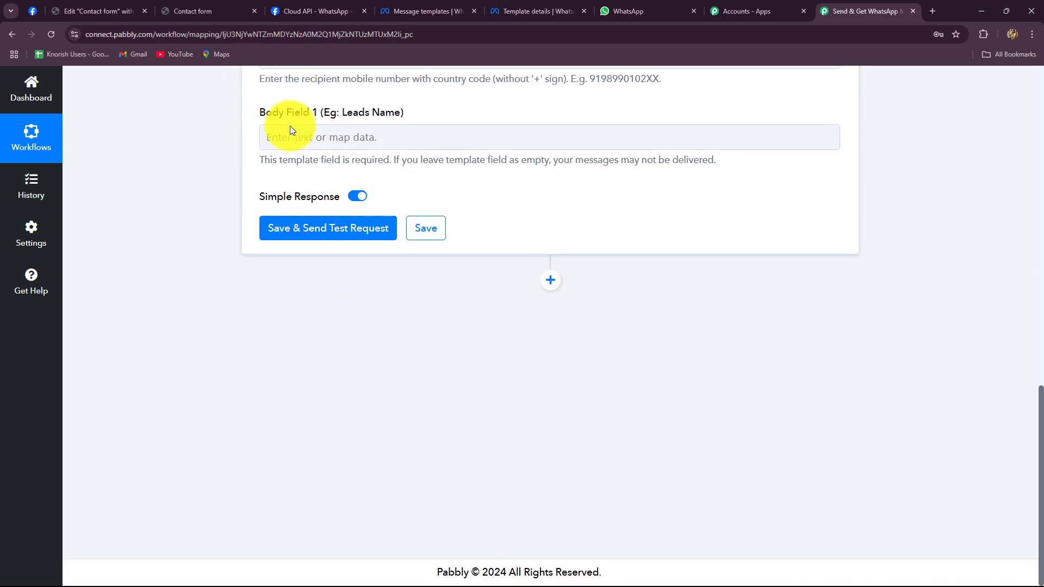
{"action": "left_click", "coordinate": [299, 148]}
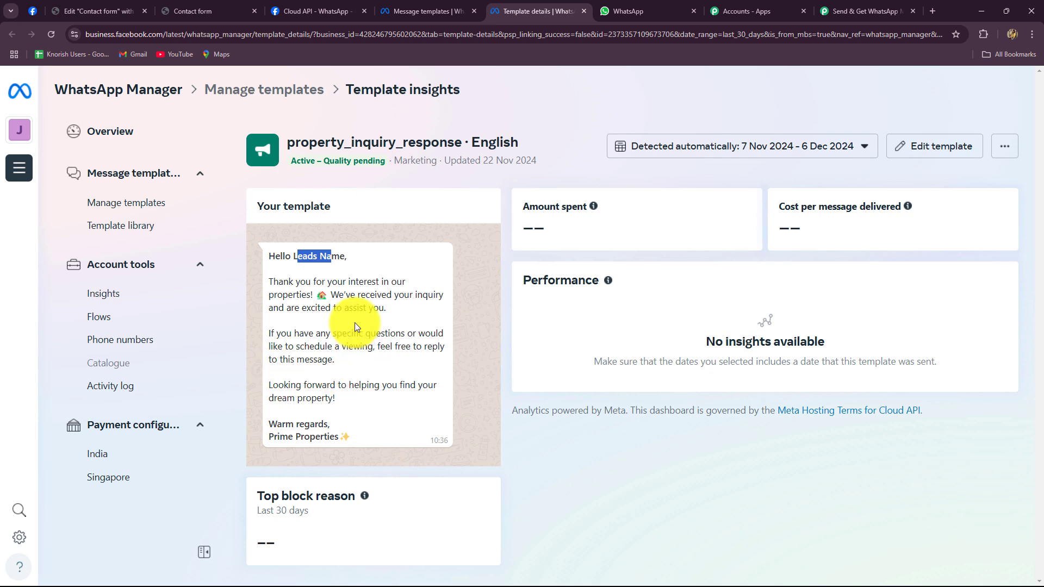
{"action": "left_click", "coordinate": [342, 262]}
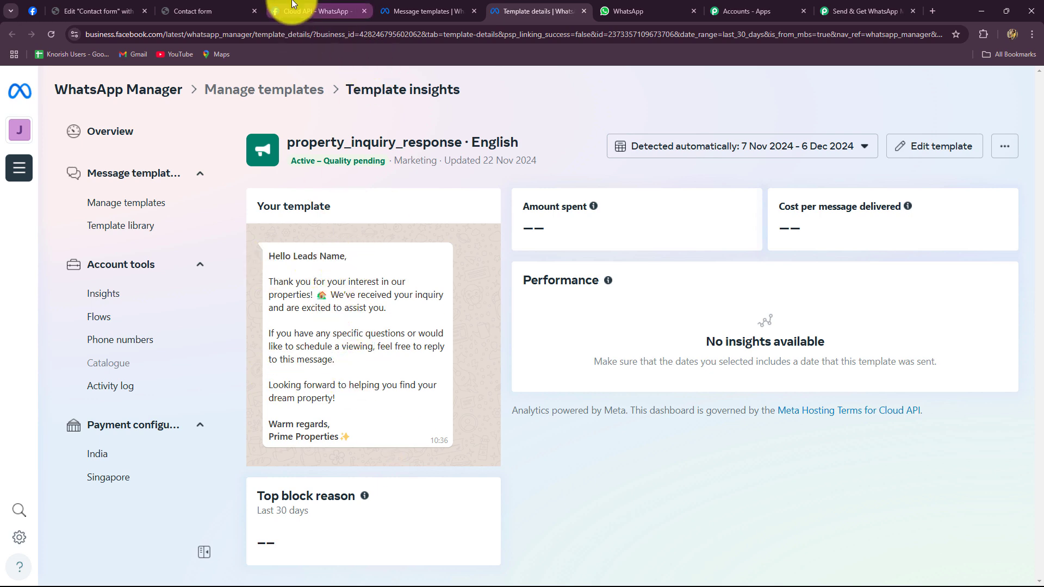
{"action": "left_click", "coordinate": [848, 11]}
{"action": "left_click", "coordinate": [319, 250]}
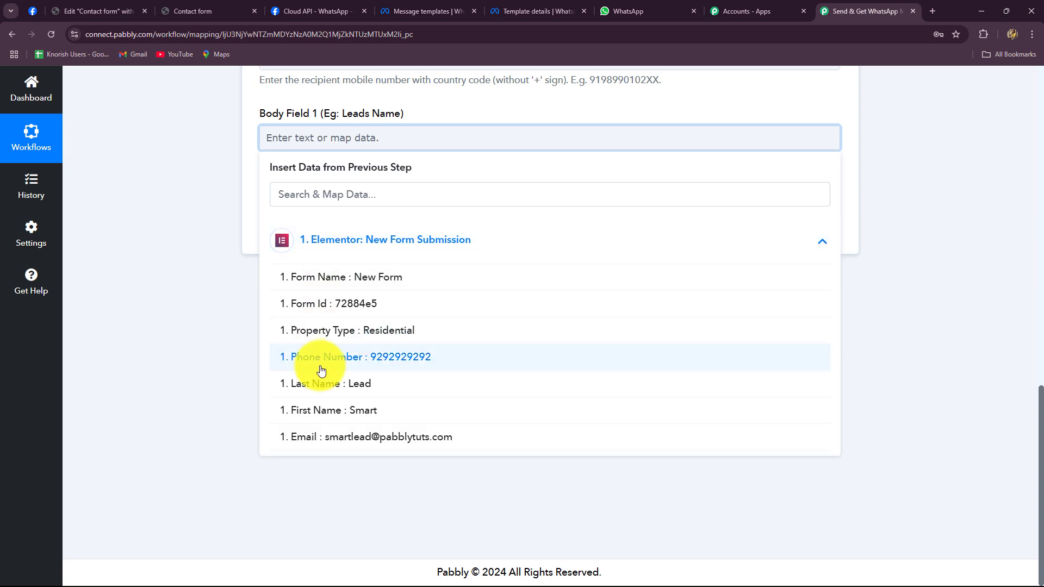
{"action": "left_click", "coordinate": [361, 411]}
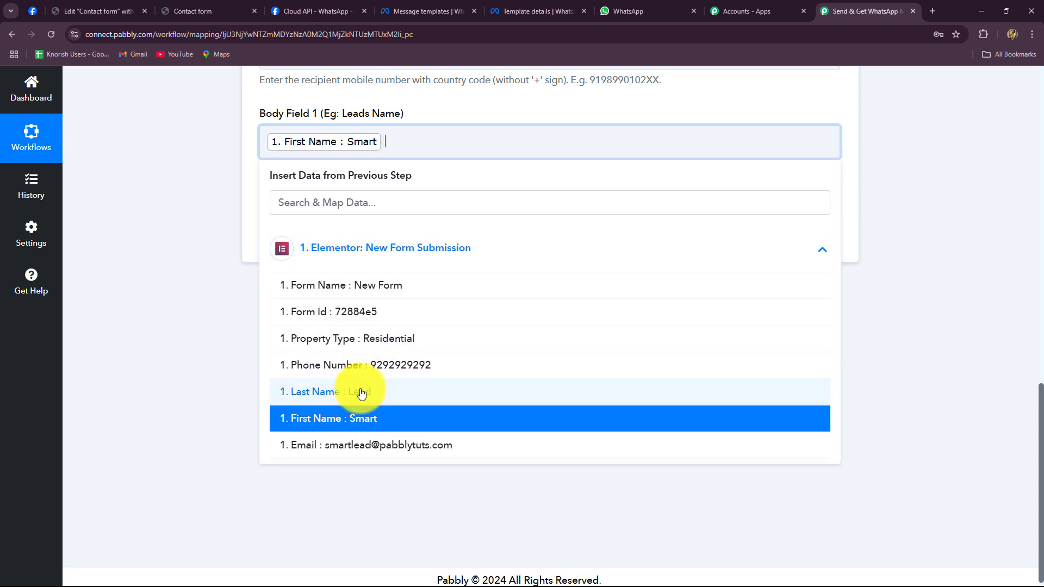
{"action": "left_click", "coordinate": [360, 385]}
{"action": "left_click", "coordinate": [234, 308]}
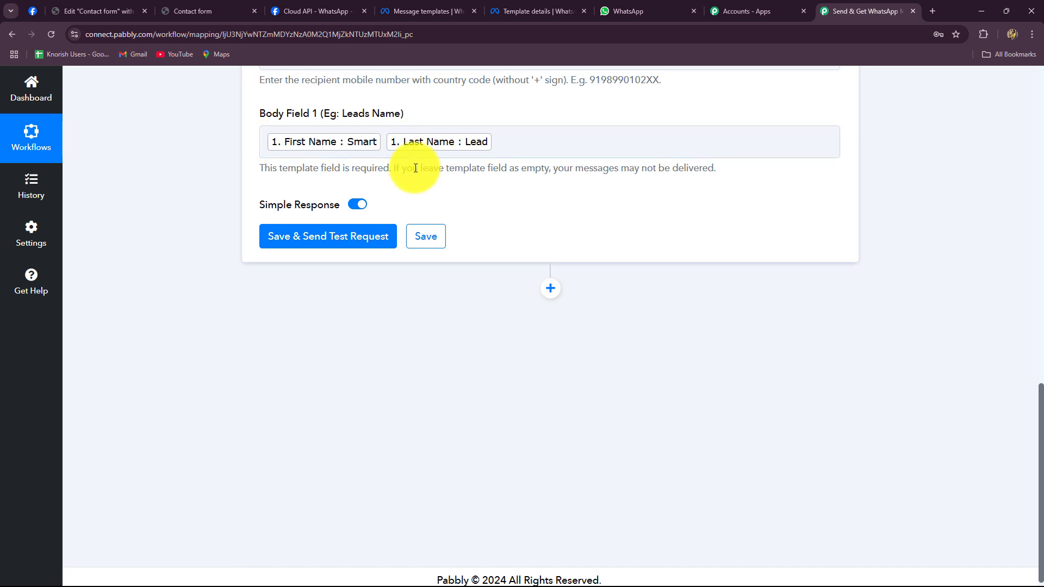
Save the action with a test request, checking the received message in WhatsApp Web, and collapse the action in the Pabbly Connect workflow
{"action": "left_click", "coordinate": [380, 239]}
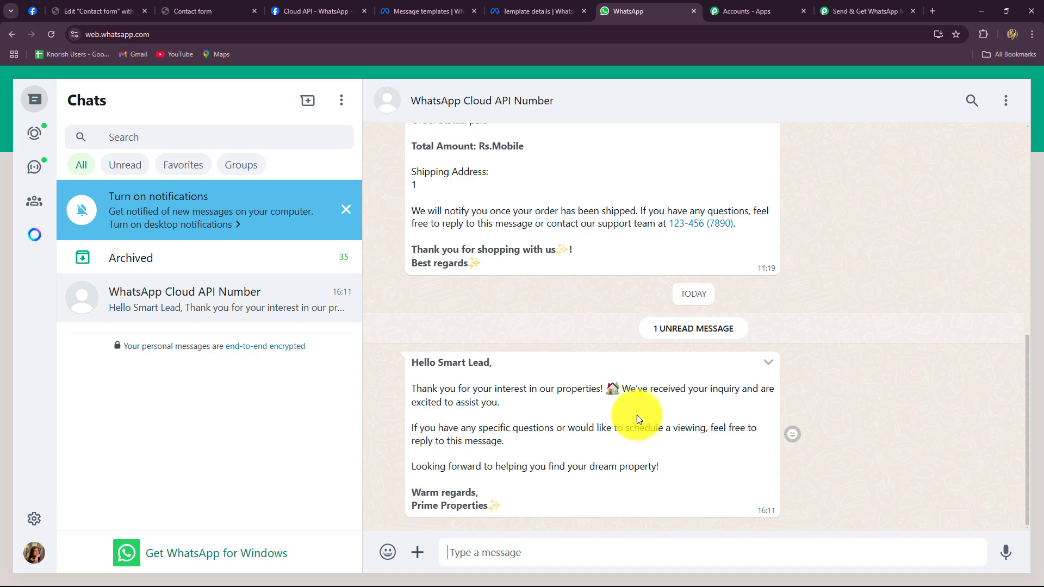
{"action": "left_click", "coordinate": [840, 11]}
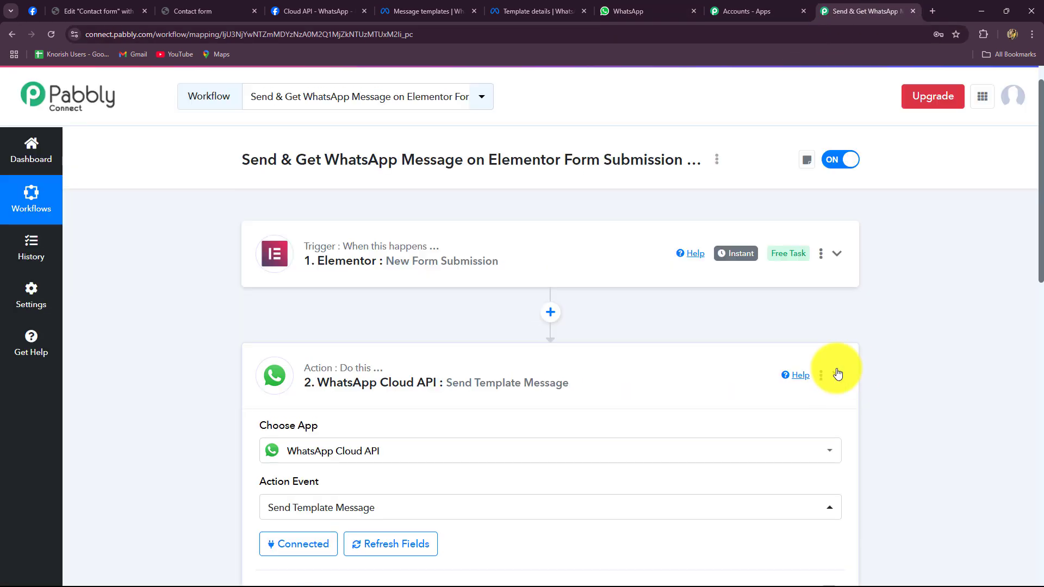
{"action": "left_click", "coordinate": [836, 374]}
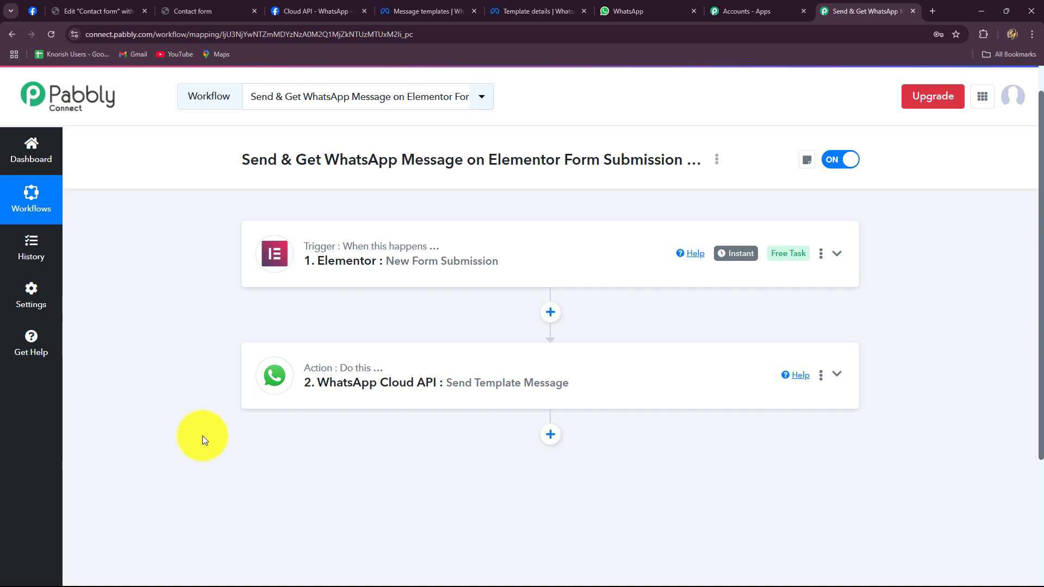
Add another action to the end of the workflow using WhatsApp Cloud API with the Send Template Message event
{"action": "scroll", "coordinate": [202, 436], "scroll_direction": "down", "scroll_amount": 3}
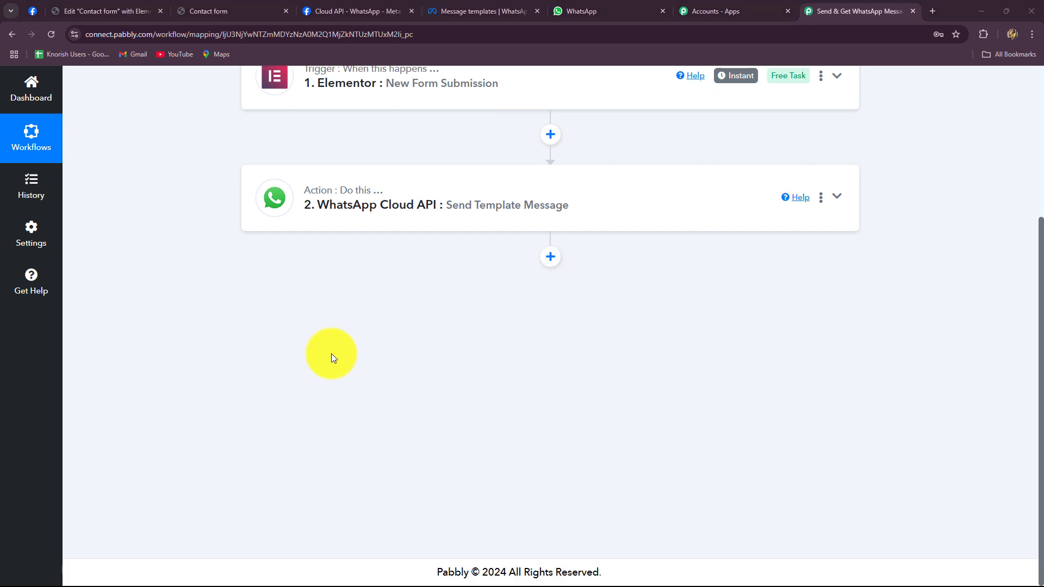
{"action": "left_click", "coordinate": [550, 257]}
{"action": "scroll", "coordinate": [168, 395], "scroll_direction": "down", "scroll_amount": 2}
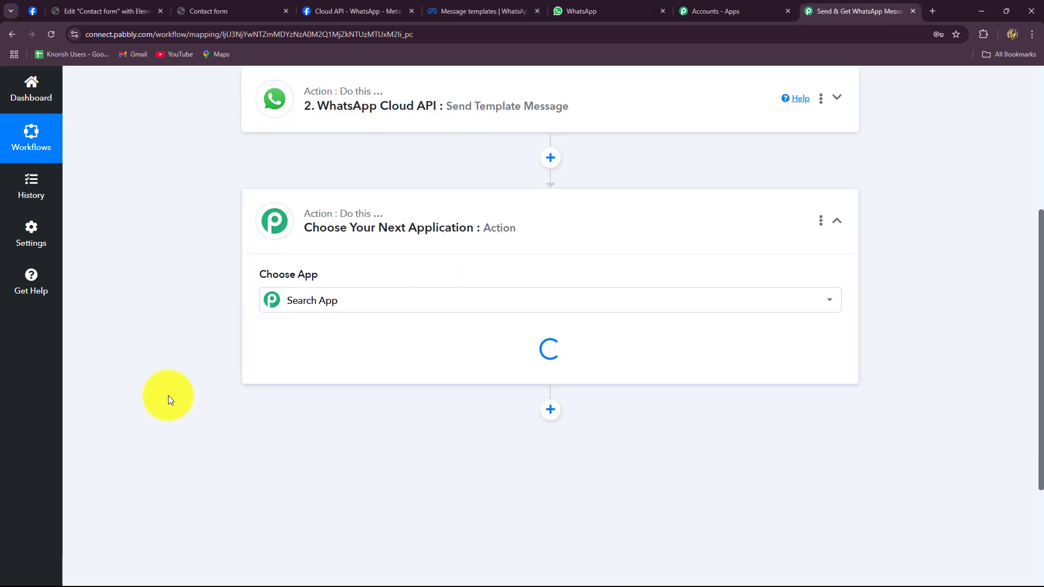
{"action": "left_click", "coordinate": [285, 302]}
{"action": "type", "text": "what"}
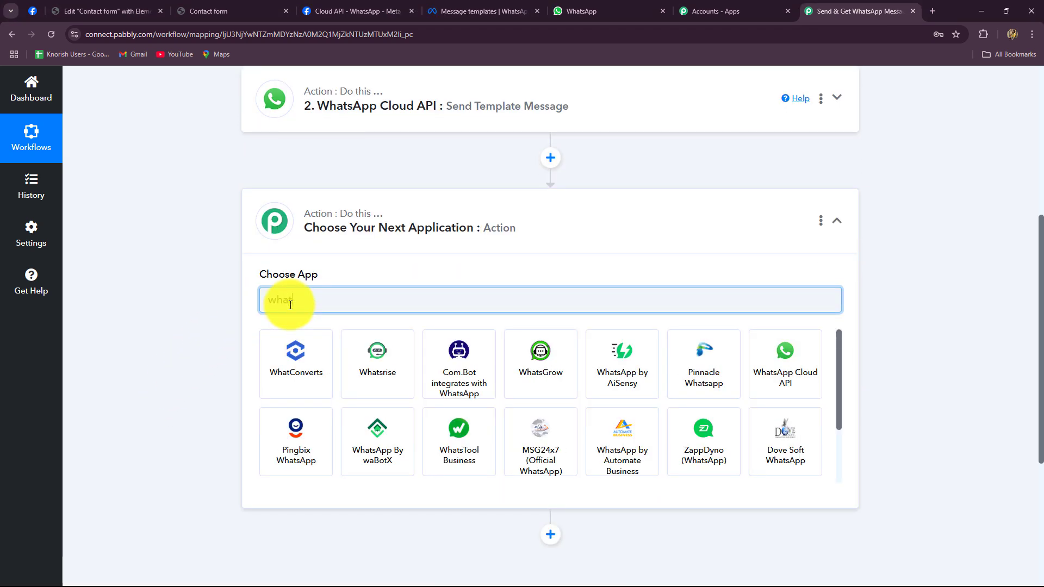
{"action": "left_click", "coordinate": [761, 365]}
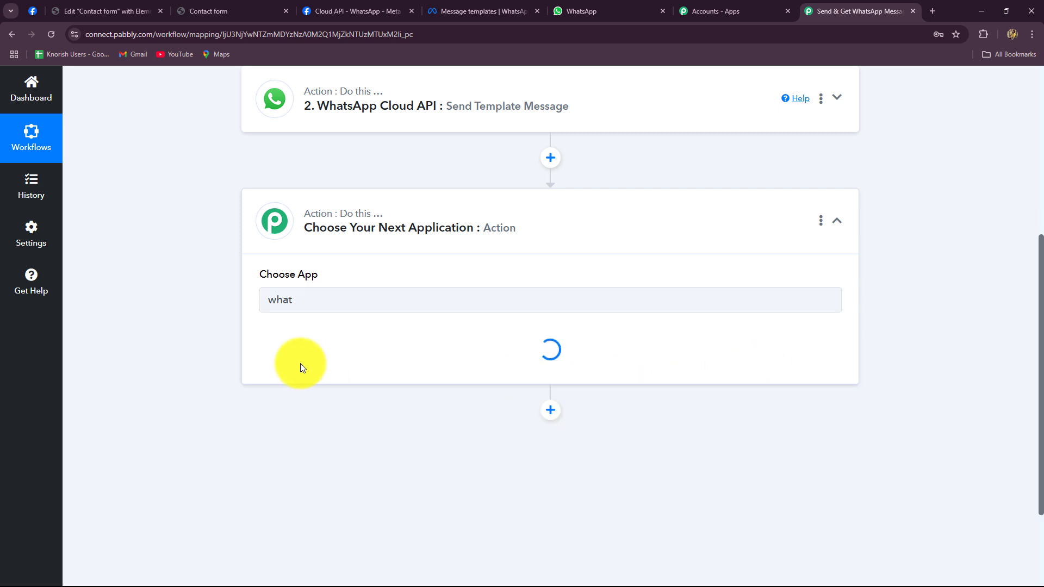
{"action": "left_click", "coordinate": [298, 356]}
{"action": "left_click", "coordinate": [287, 422]}
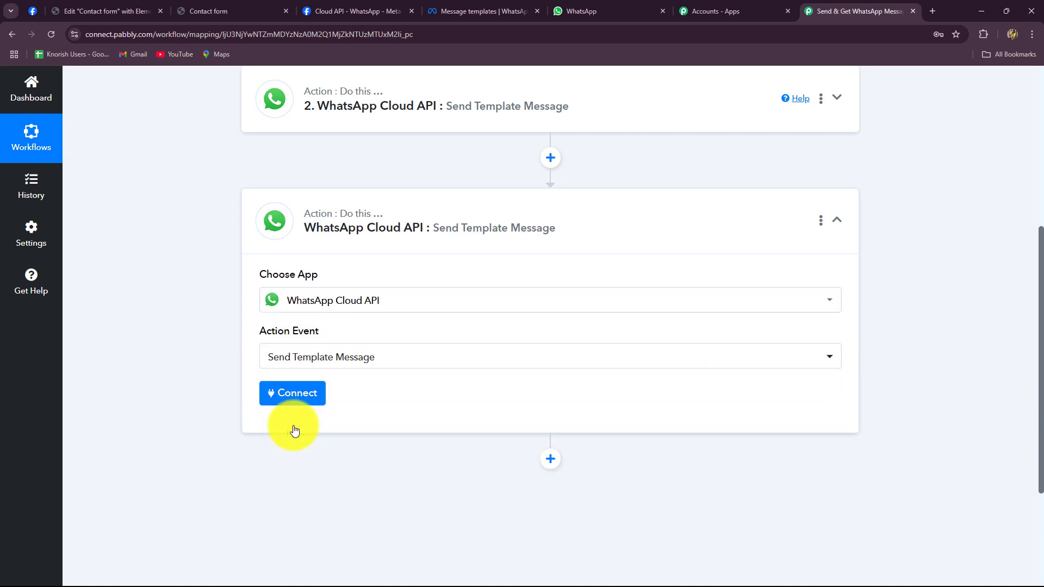
Connect the new action through the existing connection WhatsApp Cloud API #13
{"action": "left_click", "coordinate": [292, 393]}
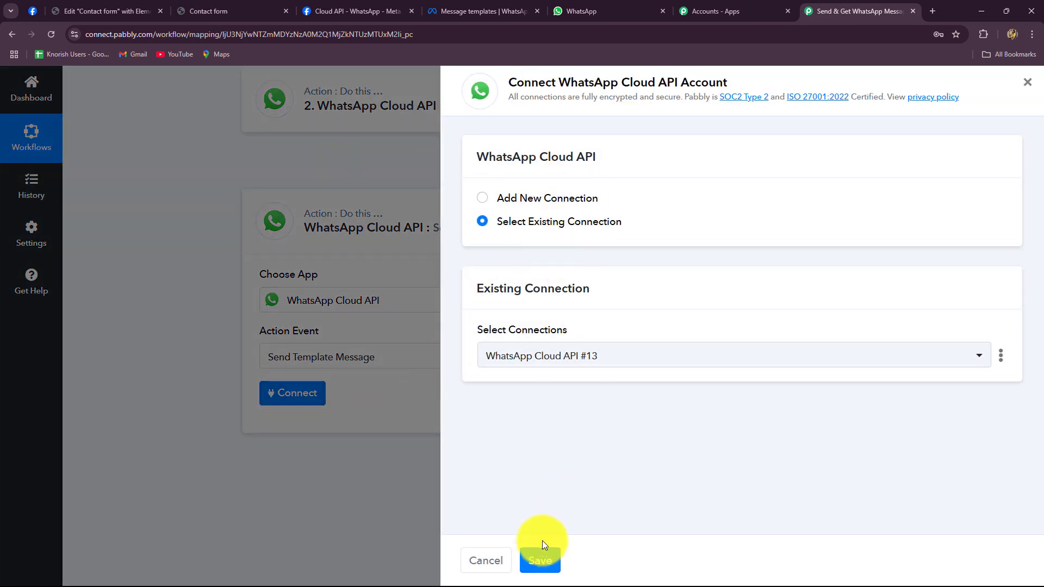
{"action": "left_click", "coordinate": [541, 551]}
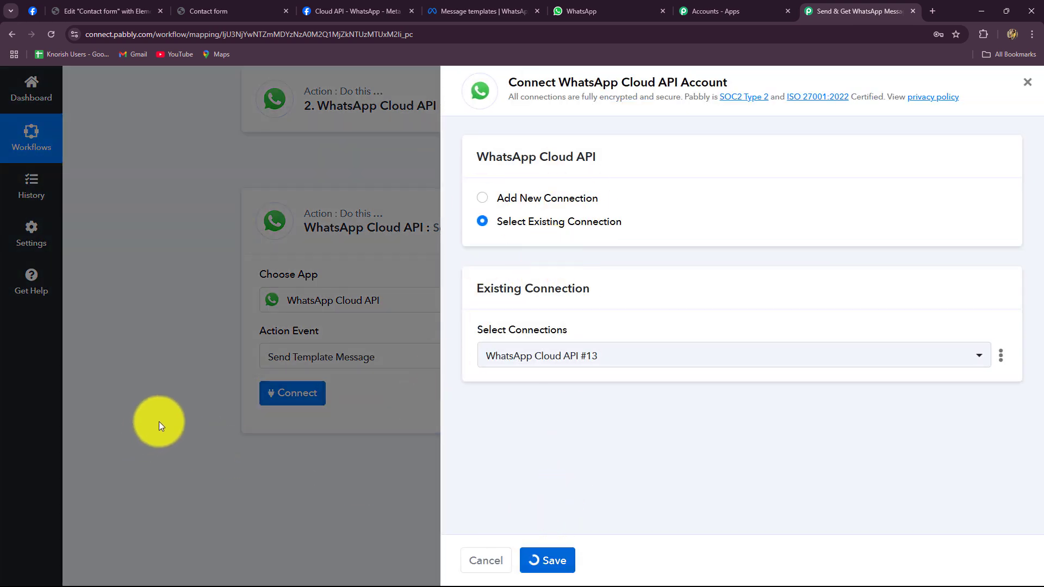
{"action": "scroll", "coordinate": [207, 325], "scroll_direction": "down", "scroll_amount": 3}
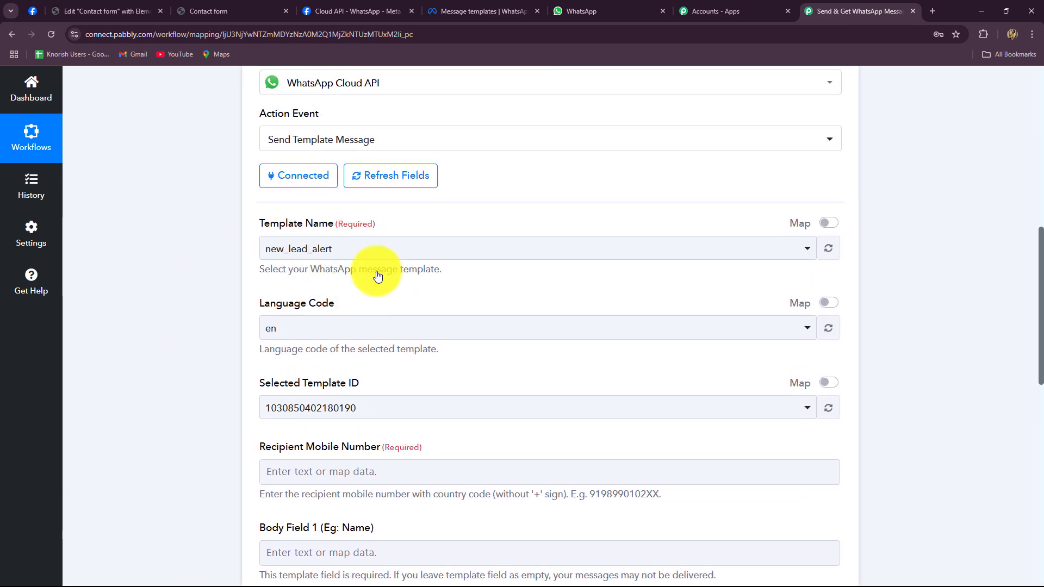
Review the new_lead_alert template in WhatsApp Manager and check that it is the template chosen in the new Pabbly Connect action
{"action": "left_click", "coordinate": [478, 10]}
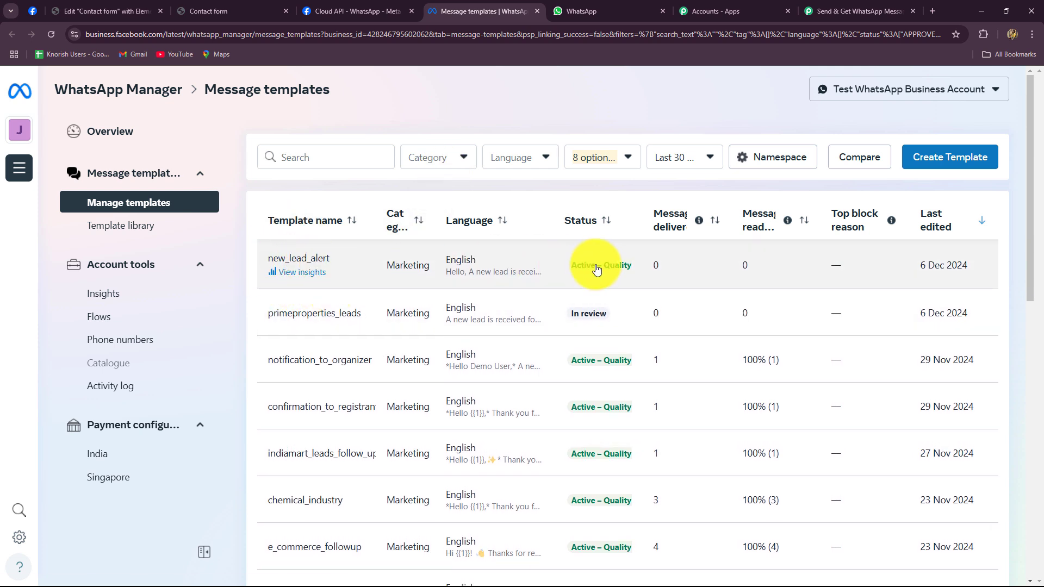
{"action": "left_click", "coordinate": [280, 290]}
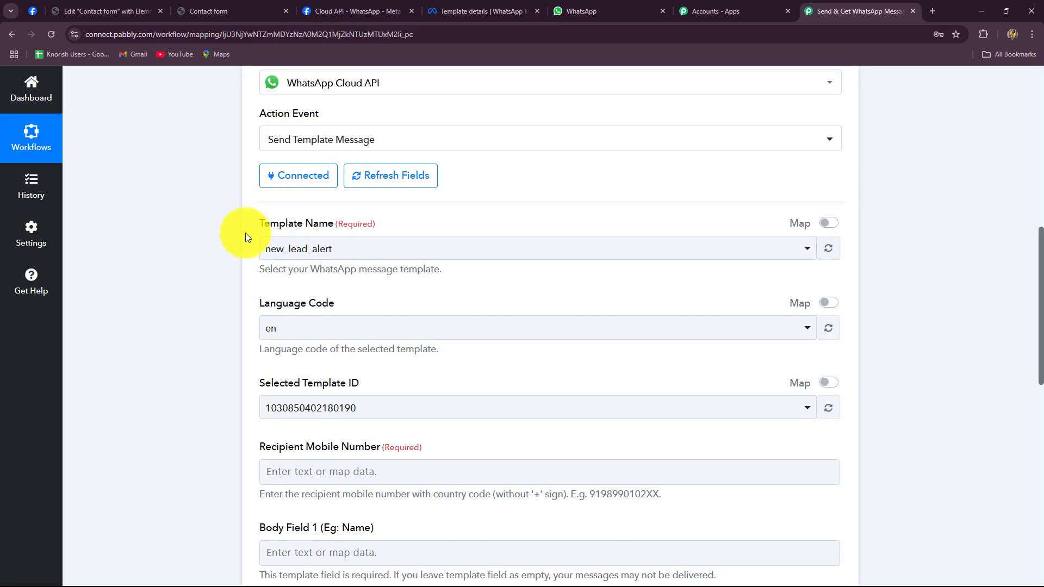
{"action": "left_click", "coordinate": [261, 248]}
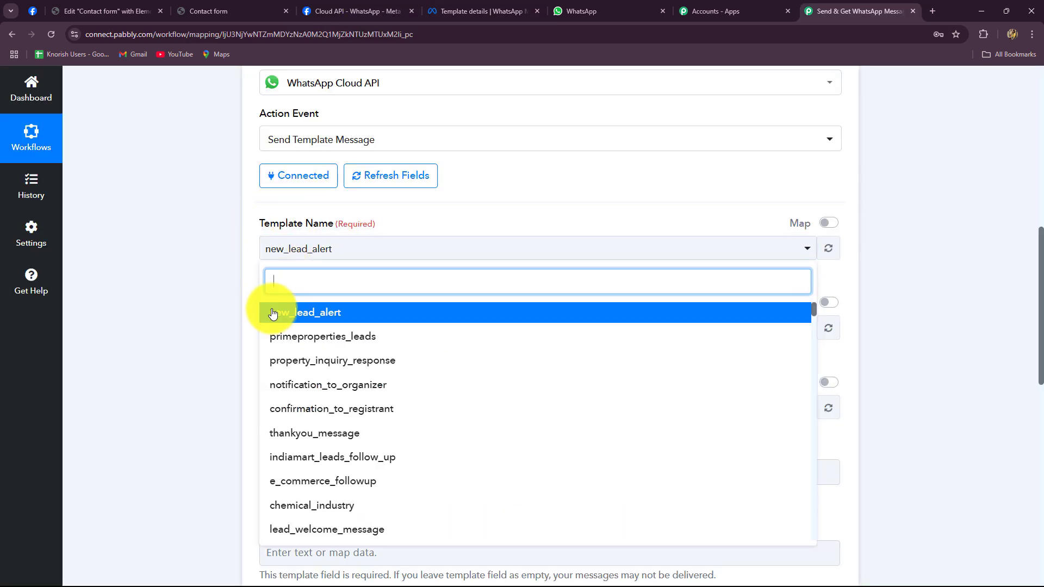
{"action": "left_click", "coordinate": [239, 318]}
Enter the business's mobile number with country code as the recipient of the new_lead_alert message
{"action": "scroll", "coordinate": [239, 316], "scroll_direction": "down", "scroll_amount": 3}
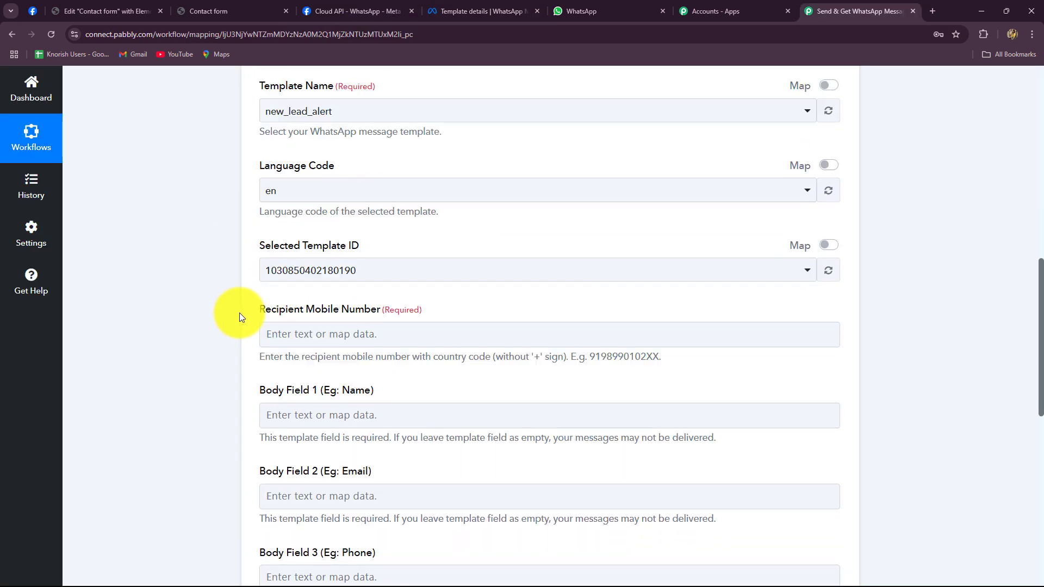
{"action": "scroll", "coordinate": [328, 255], "scroll_direction": "down", "scroll_amount": 3}
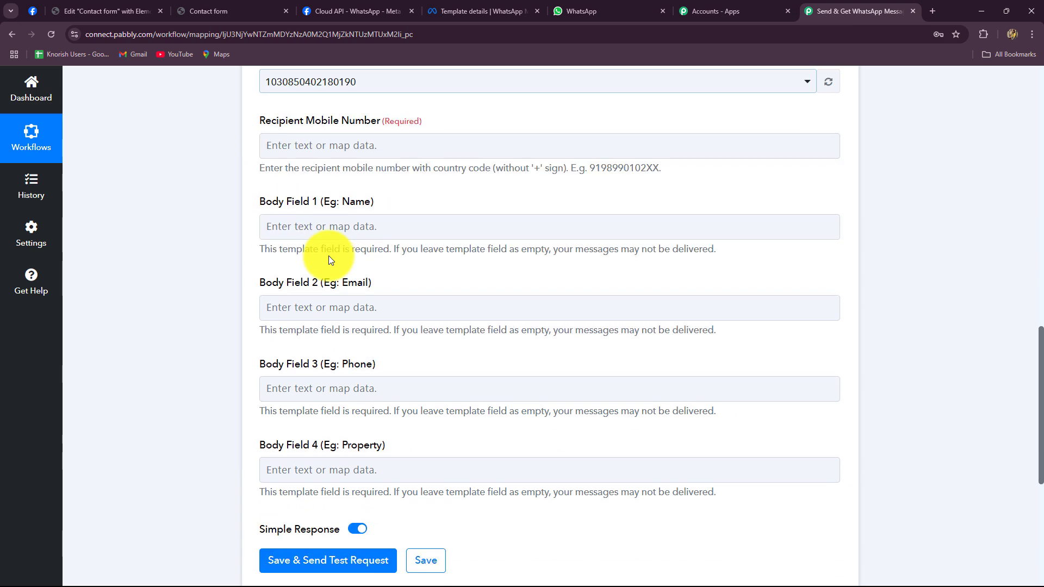
{"action": "left_click", "coordinate": [290, 154]}
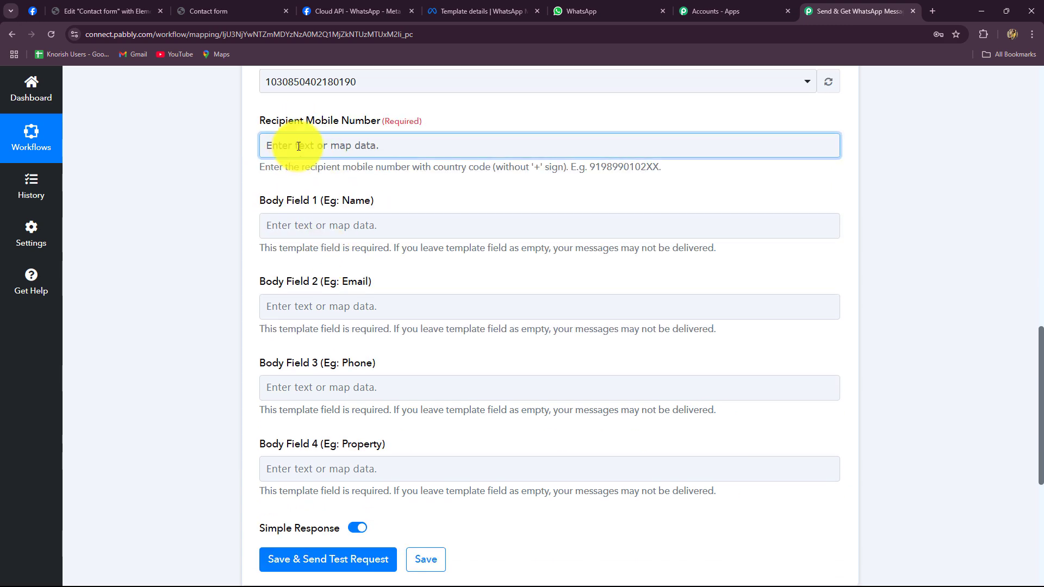
{"action": "left_click", "coordinate": [299, 146]}
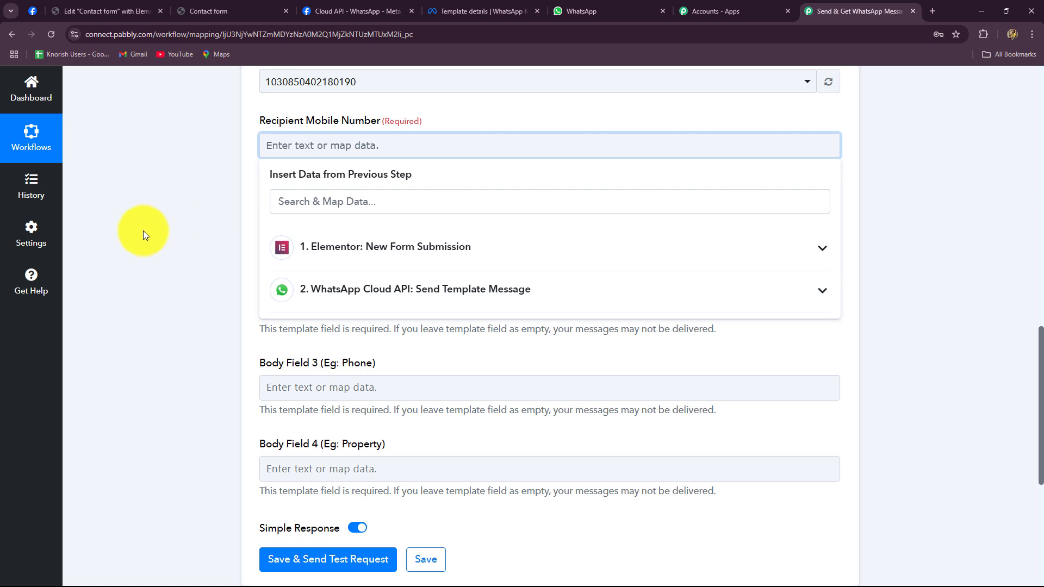
{"action": "left_click", "coordinate": [275, 143]}
{"action": "type", "text": "91"}
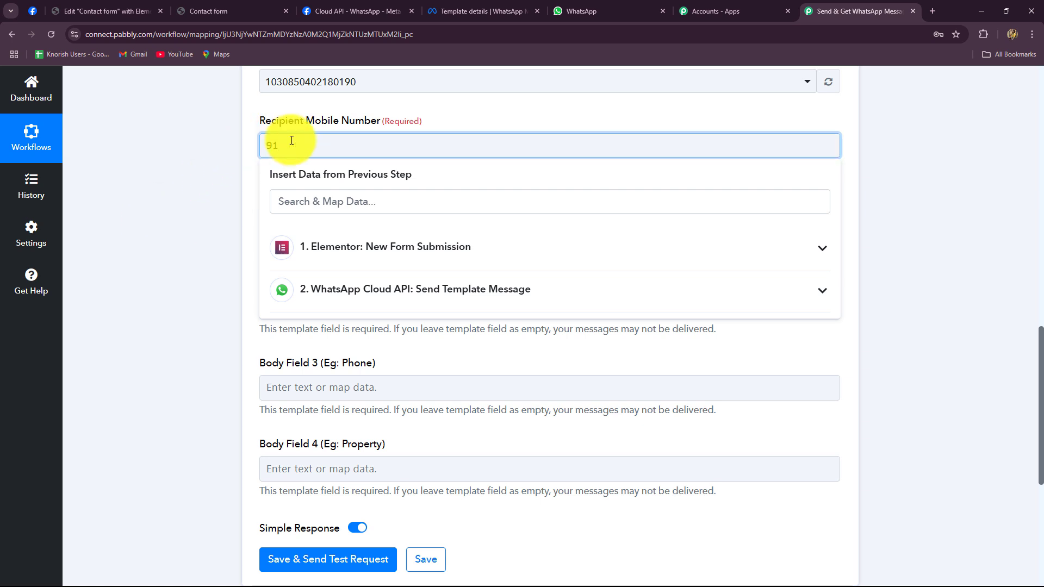
{"action": "type", "text": "6666666666"}
{"action": "left_click", "coordinate": [224, 213]}
Map Body Field 1 (Name) to the First Name and Last Name from the Elementor form submission
{"action": "scroll", "coordinate": [224, 213], "scroll_direction": "down", "scroll_amount": 1}
{"action": "scroll", "coordinate": [224, 216], "scroll_direction": "down", "scroll_amount": 2}
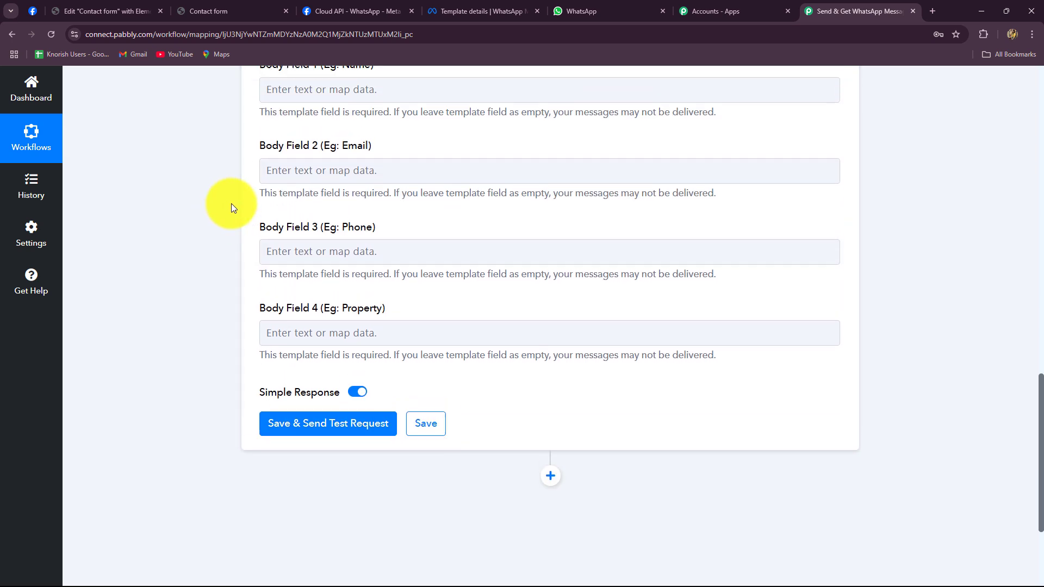
{"action": "scroll", "coordinate": [232, 205], "scroll_direction": "up", "scroll_amount": 1}
{"action": "left_click", "coordinate": [285, 117]}
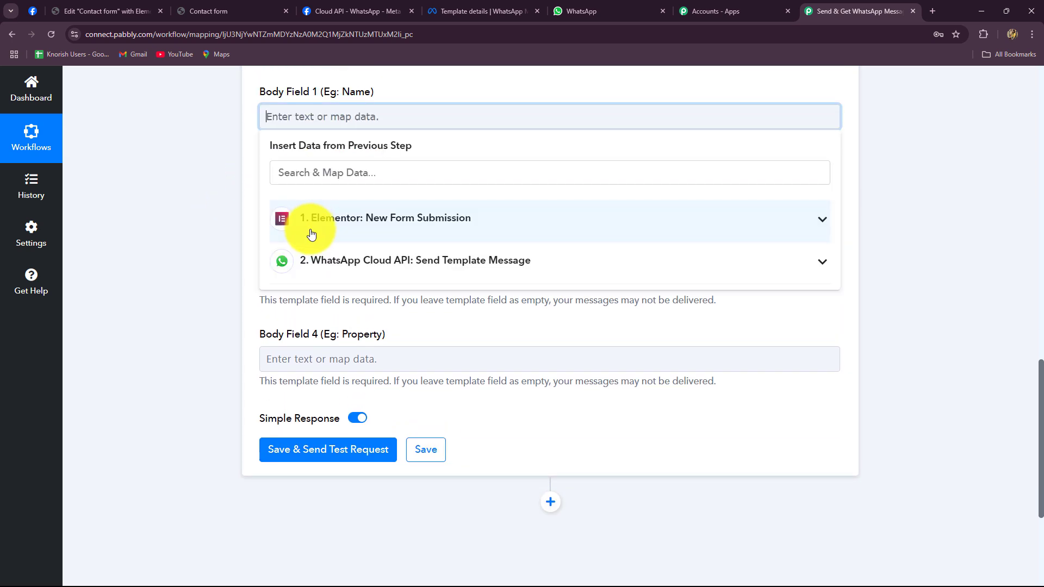
{"action": "left_click", "coordinate": [353, 229]}
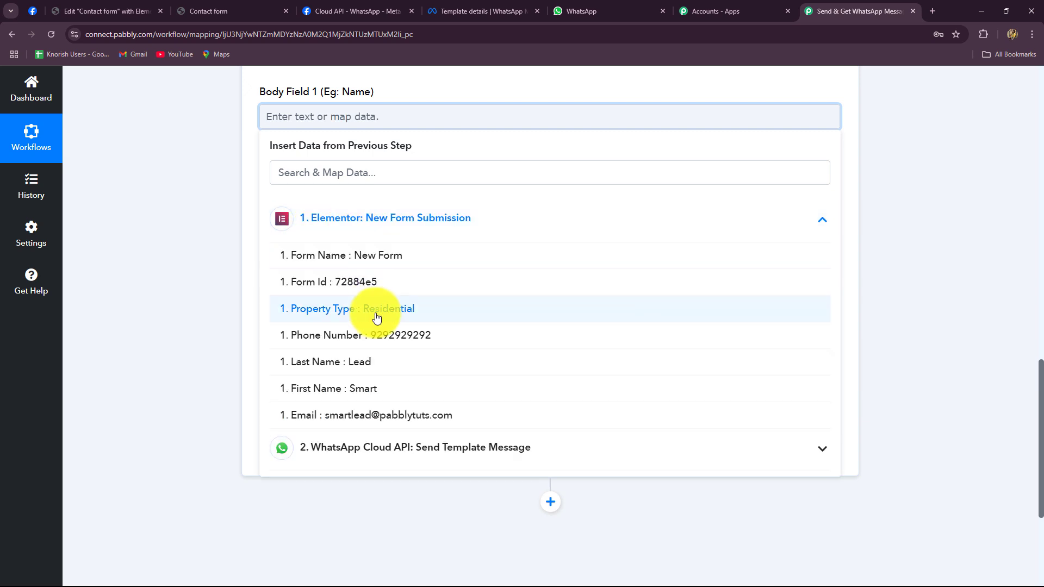
{"action": "left_click", "coordinate": [371, 383]}
{"action": "left_click", "coordinate": [369, 376]}
{"action": "left_click", "coordinate": [224, 330]}
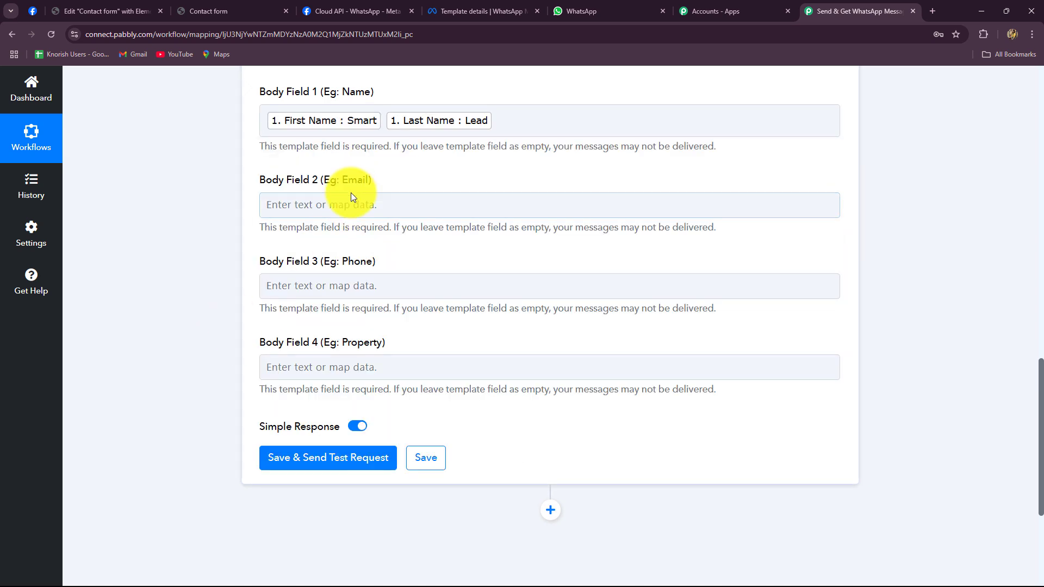
Map Body Field 2 to the Email and Body Field 3 to the Phone Number from the Elementor submission
{"action": "left_click", "coordinate": [340, 208]}
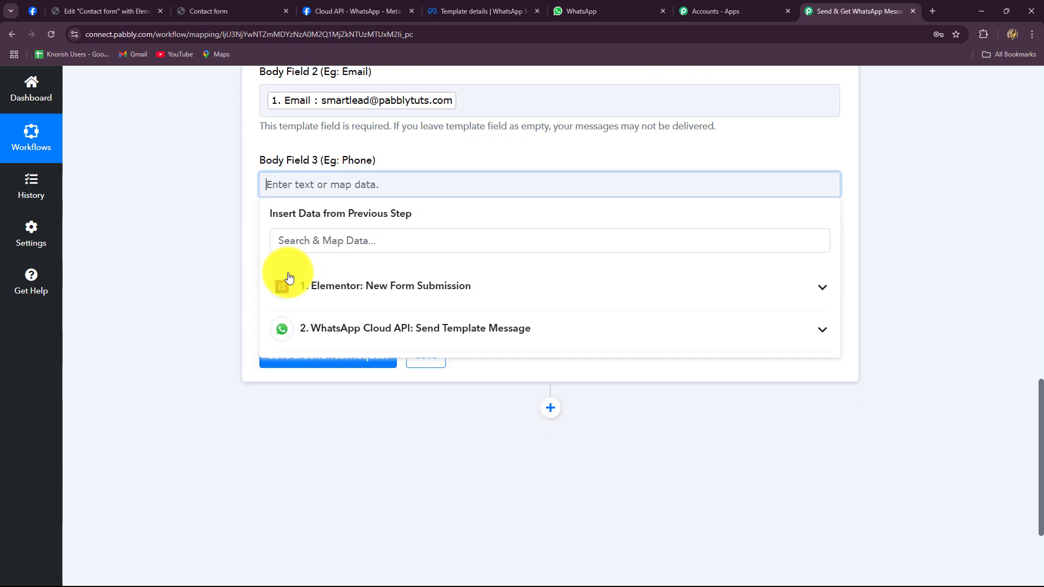
{"action": "left_click", "coordinate": [297, 287]}
{"action": "left_click", "coordinate": [338, 405]}
{"action": "left_click", "coordinate": [239, 326]}
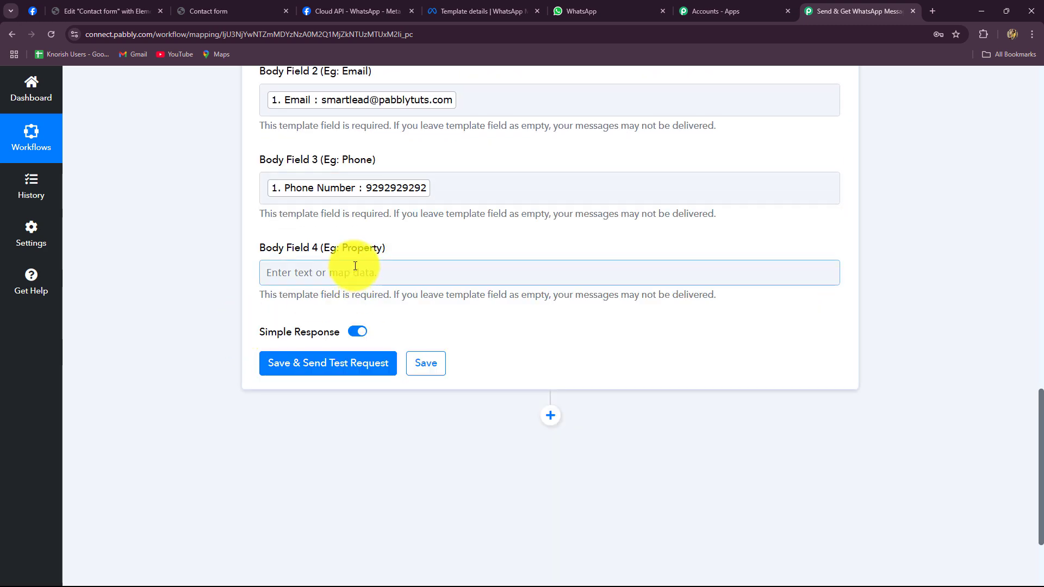
Map Body Field 4 (Property) to the Property Type from the Elementor form submission
{"action": "left_click", "coordinate": [354, 272]}
{"action": "left_click", "coordinate": [345, 374]}
{"action": "left_click", "coordinate": [321, 464]}
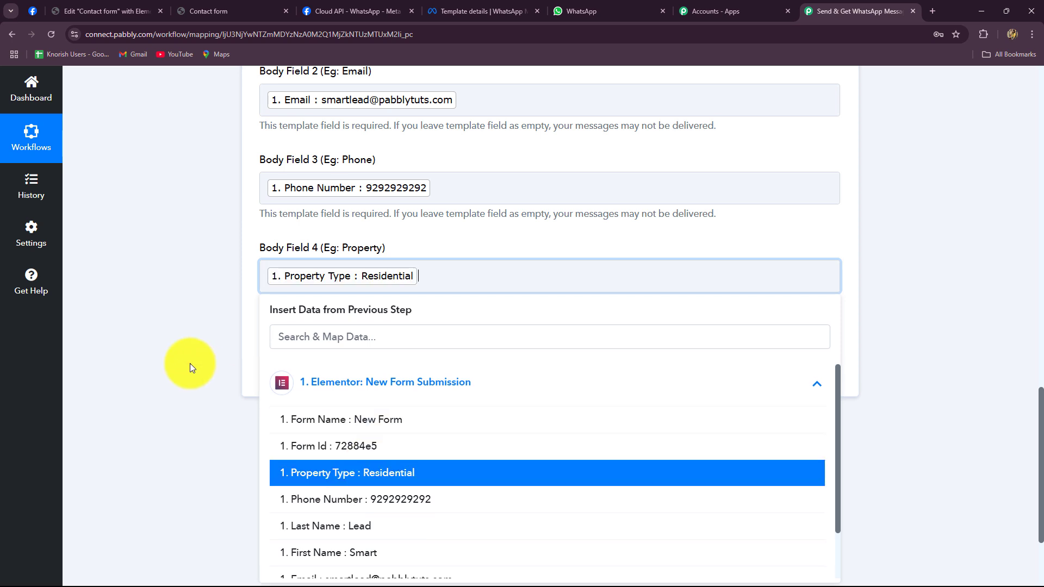
{"action": "left_click", "coordinate": [191, 365]}
Save the new_lead_alert action with a test request, check the alert in WhatsApp Web, and collapse the third workflow step in Pabbly Connect
{"action": "left_click", "coordinate": [340, 374]}
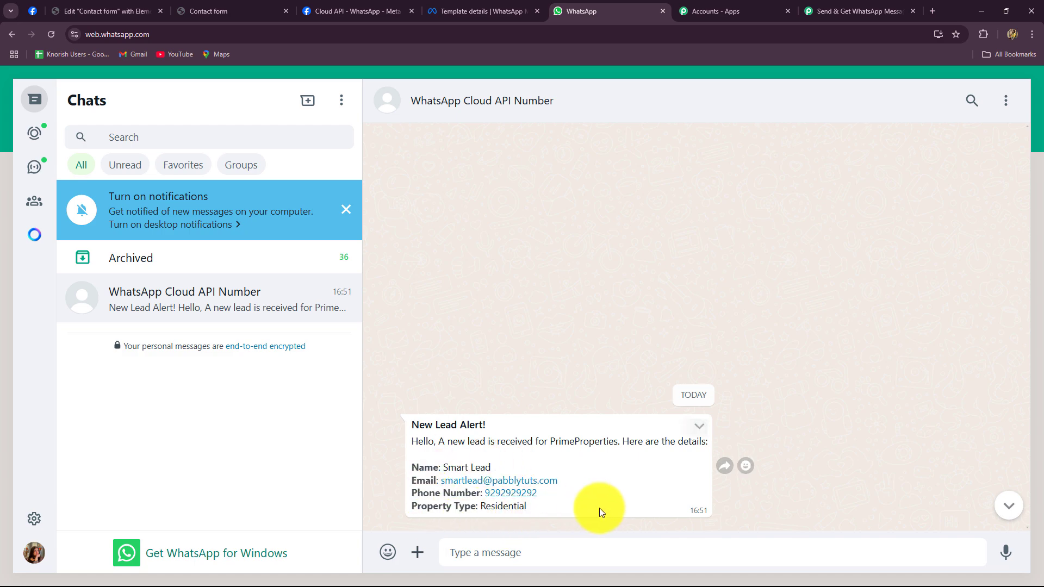
{"action": "left_click", "coordinate": [870, 10]}
{"action": "scroll", "coordinate": [1005, 240], "scroll_direction": "up", "scroll_amount": 10}
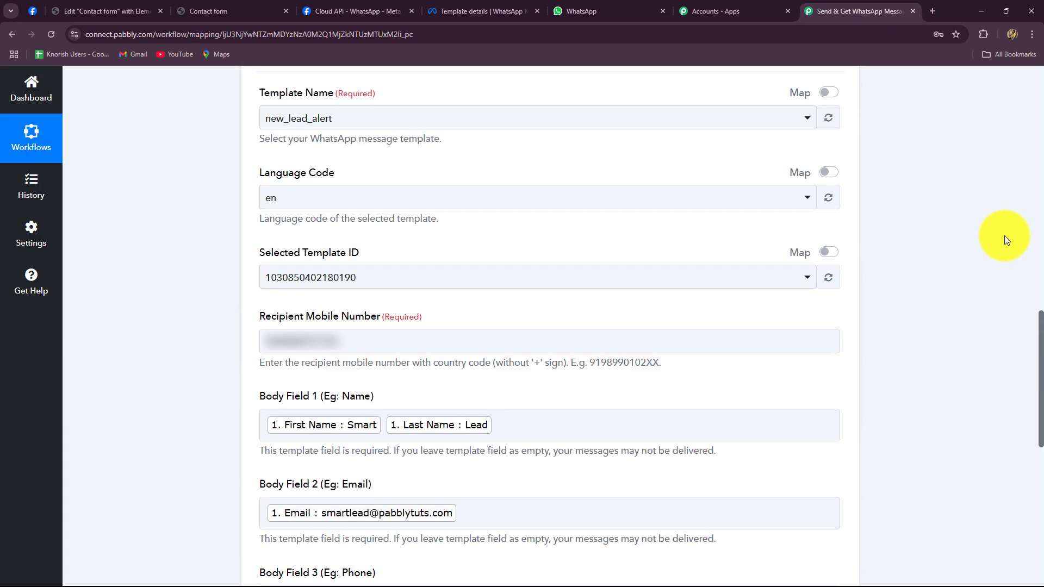
{"action": "scroll", "coordinate": [1004, 236], "scroll_direction": "up", "scroll_amount": 10}
{"action": "left_click", "coordinate": [837, 495]}
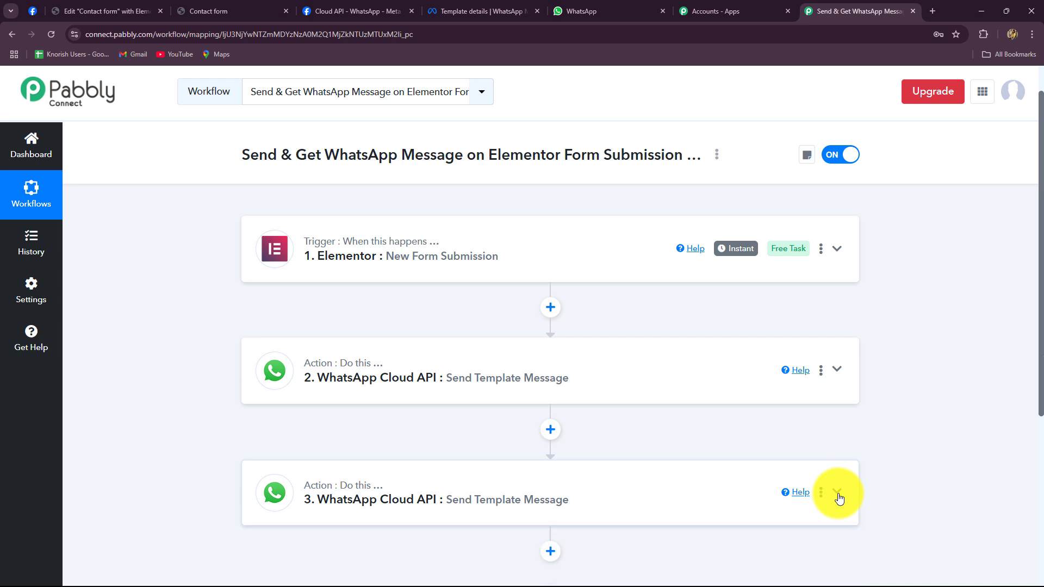